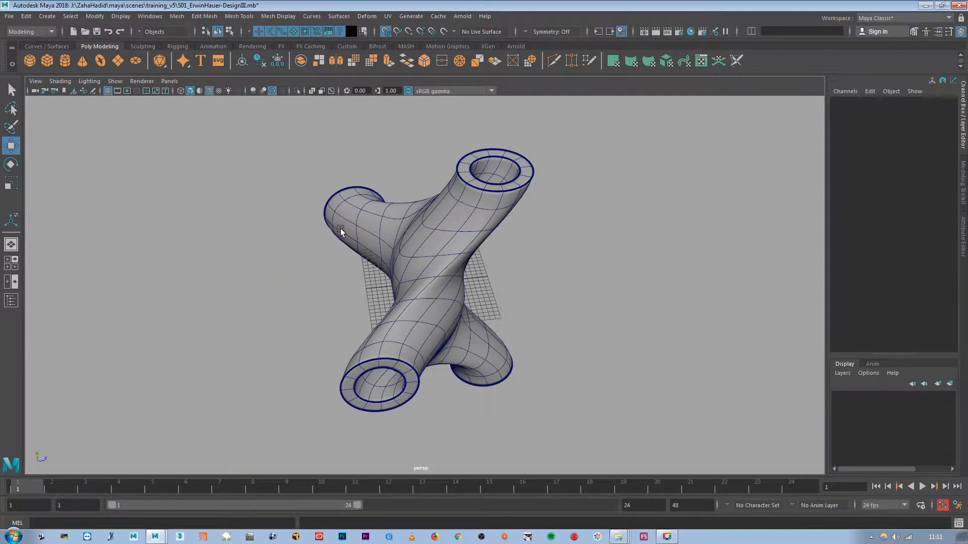
- Examine the completed tubular module from several angles, including its open ring ends and the junction of the branches
left_click_drag(362, 272, 496, 247, "alt")
mouse_move(425, 278)
left_mouse_down("alt")
mouse_move(449, 268)
mouse_move(452, 255)
mouse_move(428, 270)
mouse_move(432, 278)
mouse_move(432, 261)
left_mouse_up("alt")
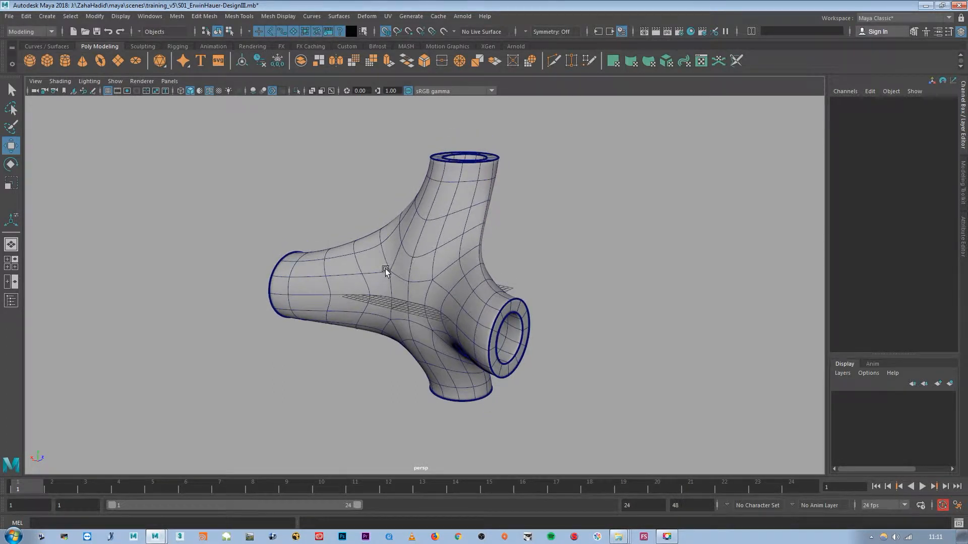
left_click_drag(456, 324, 402, 269, "alt")
left_click_drag(412, 343, 449, 352, "alt")
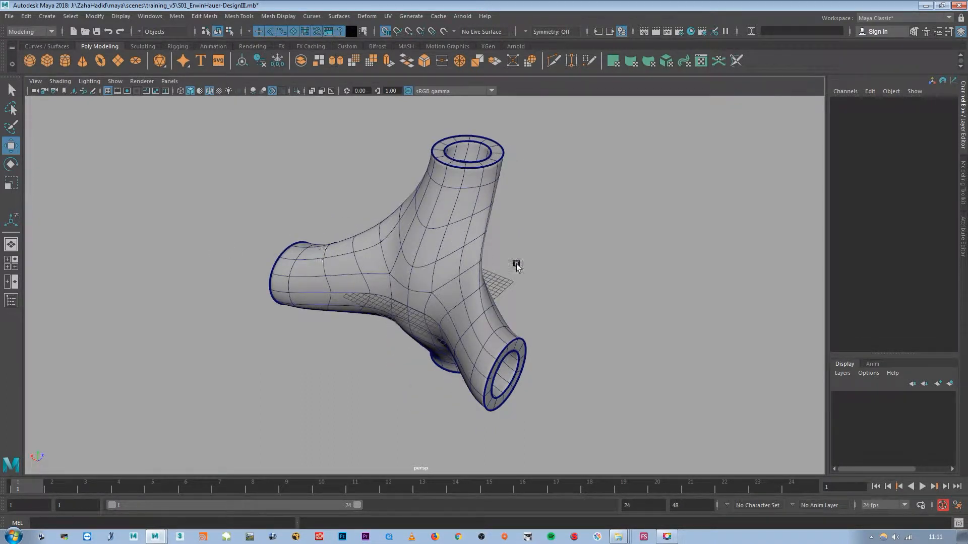
left_click_drag(517, 266, 485, 281, "alt")
middle_click_drag(447, 226, 495, 218, "alt")
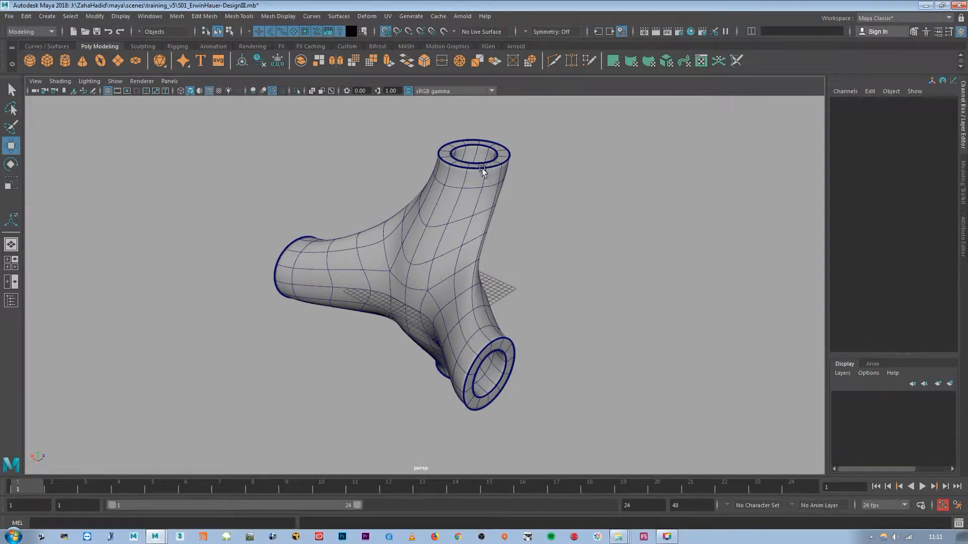
left_click_drag(495, 218, 421, 243, "alt")
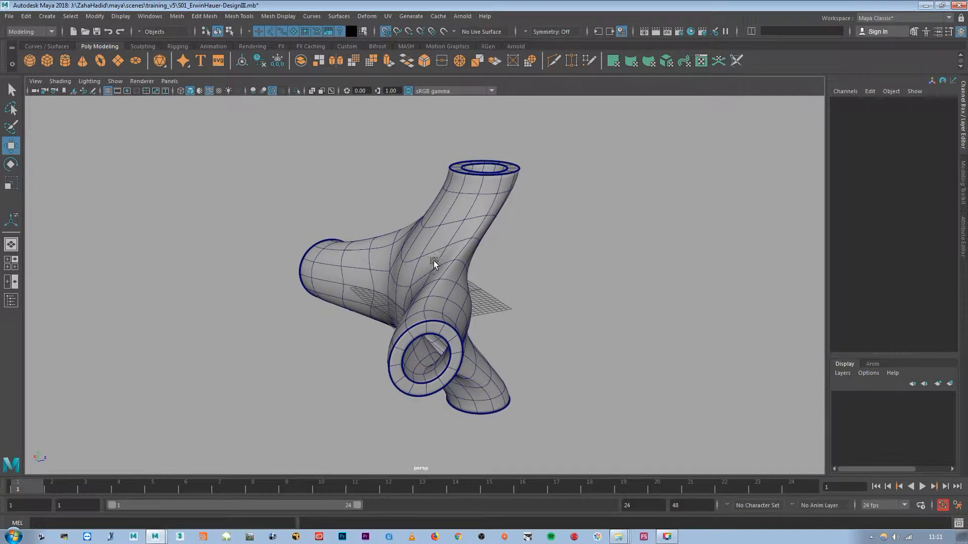
- Open the scene S01_ErwinHauer-DesignIII-start.mb without saving changes to the current scene
left_click(10, 16)
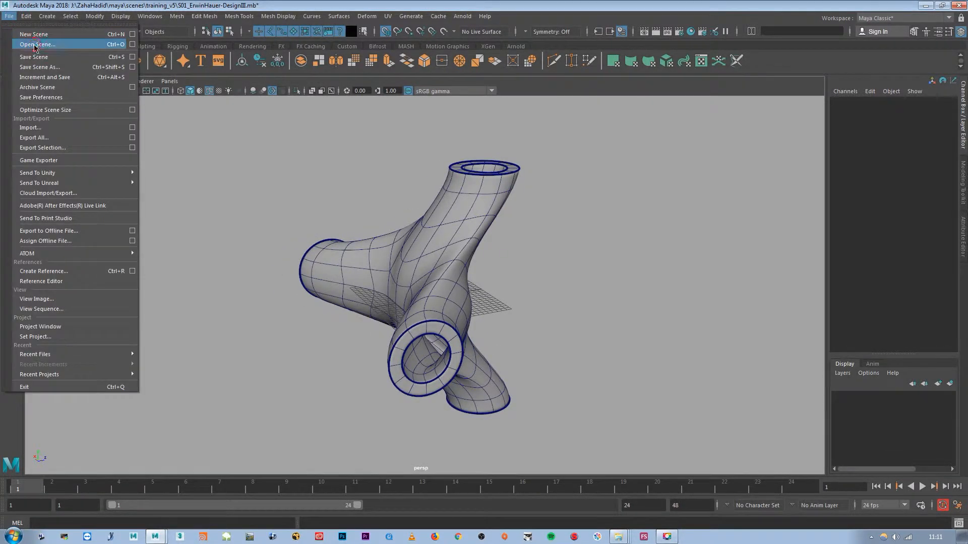
left_click(25, 41)
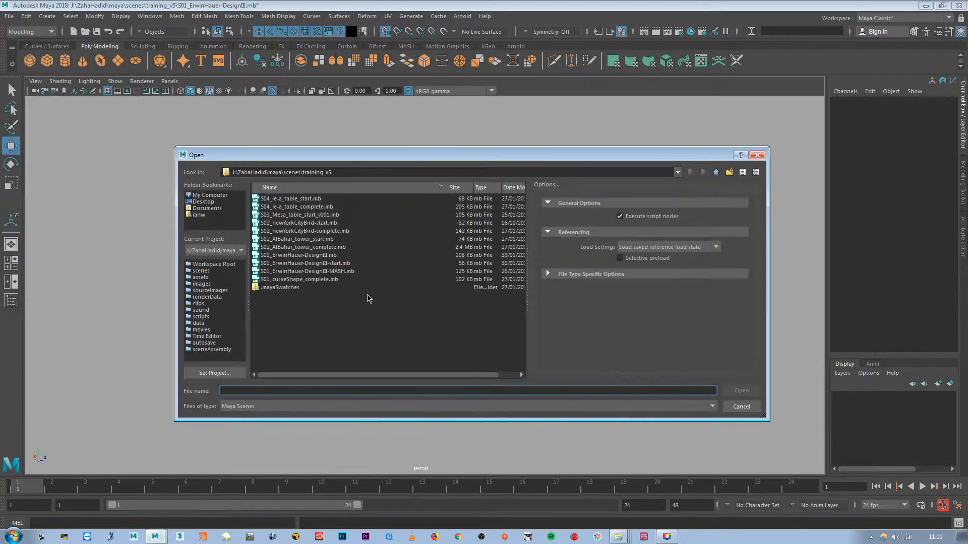
left_click(331, 263)
left_click(750, 394)
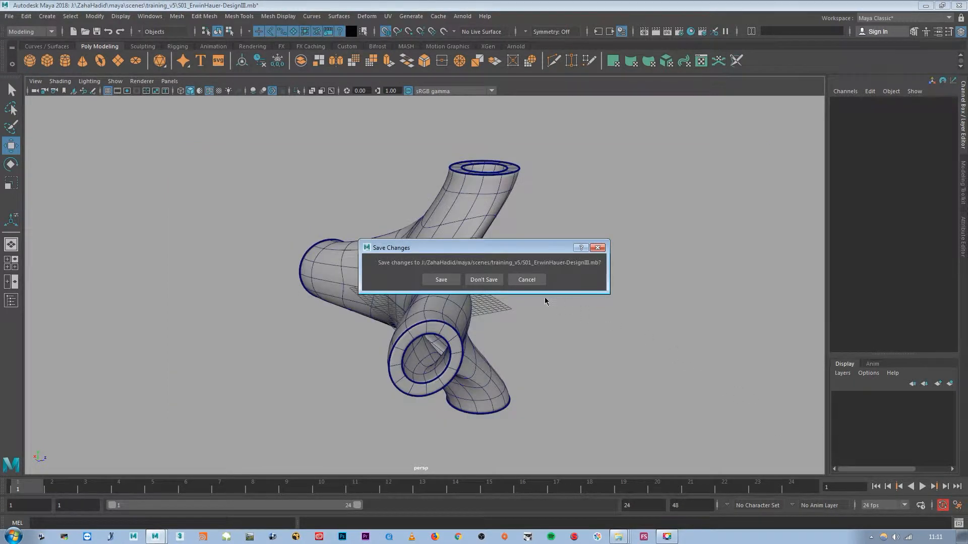
left_click(491, 278)
- Select the reference_shape mesh and create a new display layer from it
left_click_drag(491, 277, 393, 268, "alt")
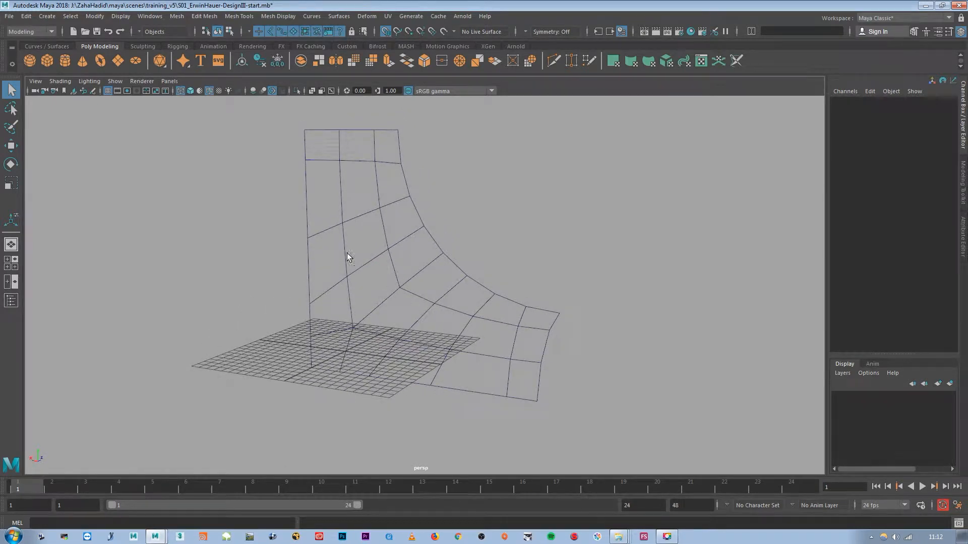
left_click_drag(455, 340, 455, 342)
mouse_move(352, 290)
left_mouse_down("alt")
mouse_move(306, 292)
mouse_move(368, 309)
mouse_move(346, 317)
mouse_move(343, 309)
mouse_move(454, 328)
mouse_move(274, 280)
mouse_move(298, 272)
mouse_move(353, 280)
left_mouse_up("alt")
right_click_drag(353, 280, 398, 322, "alt")
left_click_drag(523, 328, 493, 326, "alt")
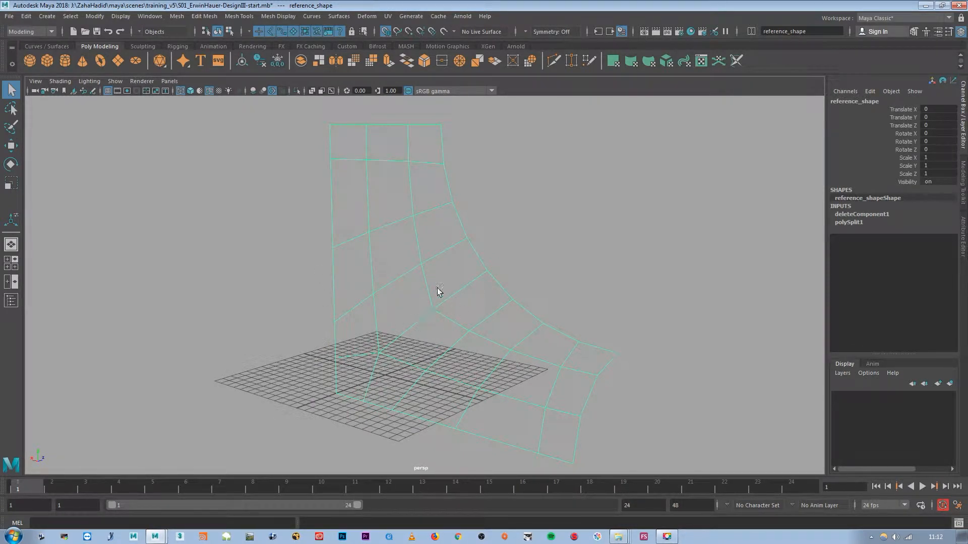
left_click(463, 328)
left_click(453, 362)
left_click(963, 233)
left_click(962, 201)
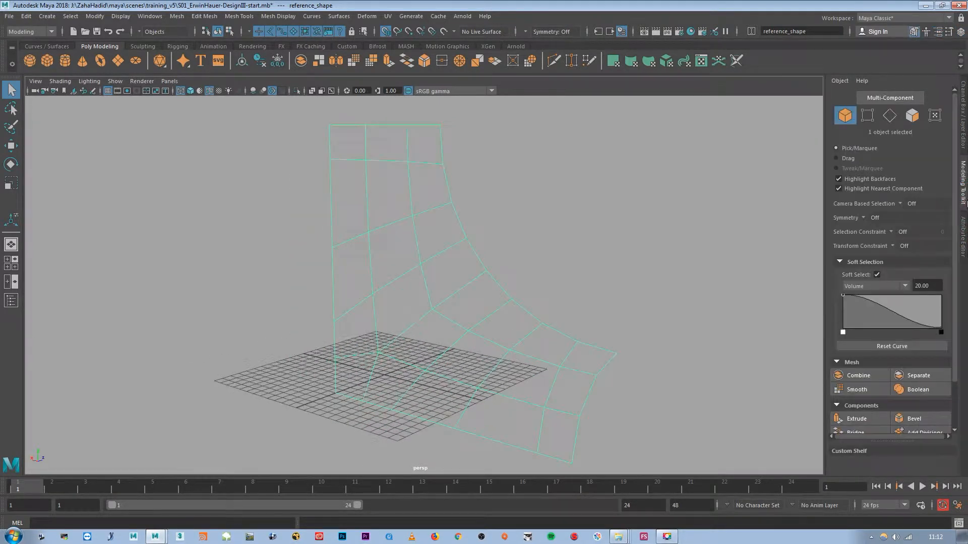
left_click(964, 121)
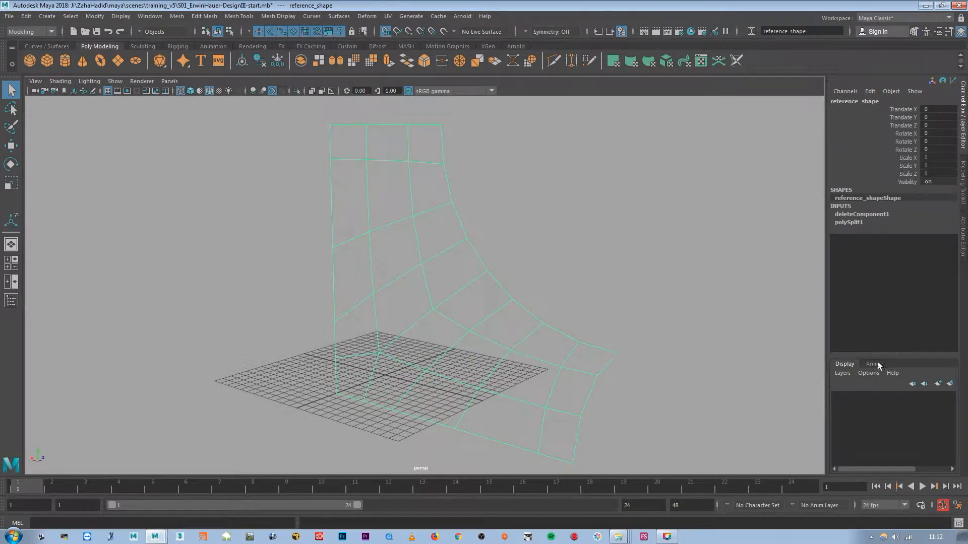
left_click(842, 373)
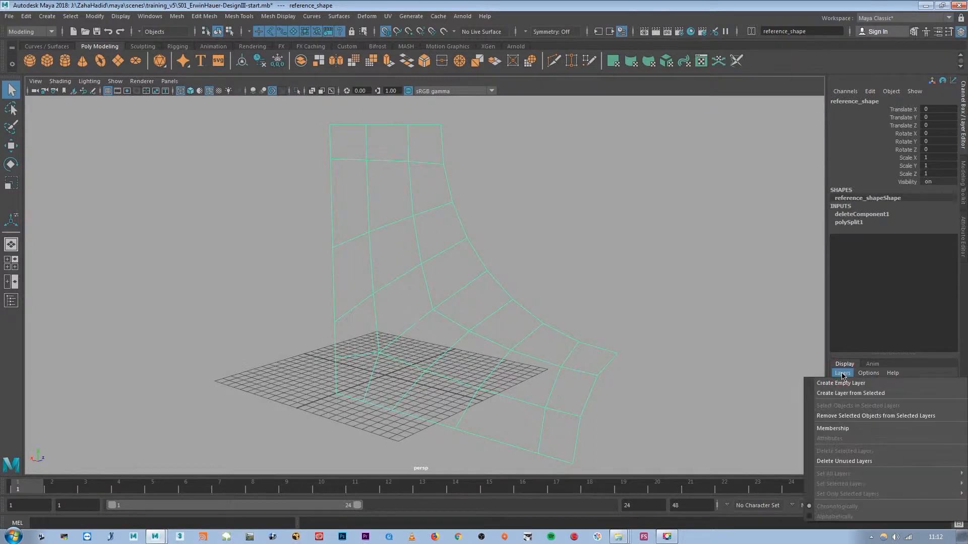
left_click(870, 394)
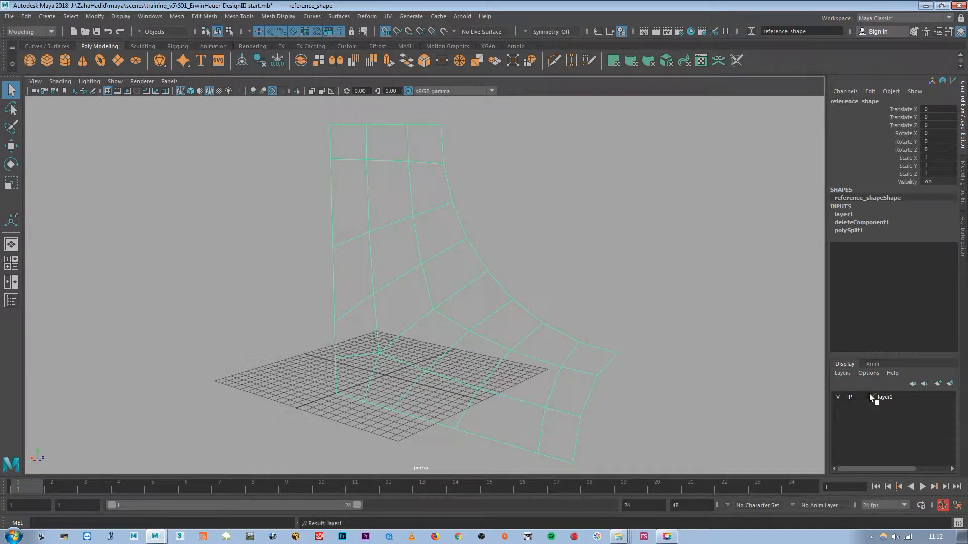
- Rename the new display layer to ref and give it the magenta colour
double_click(883, 397)
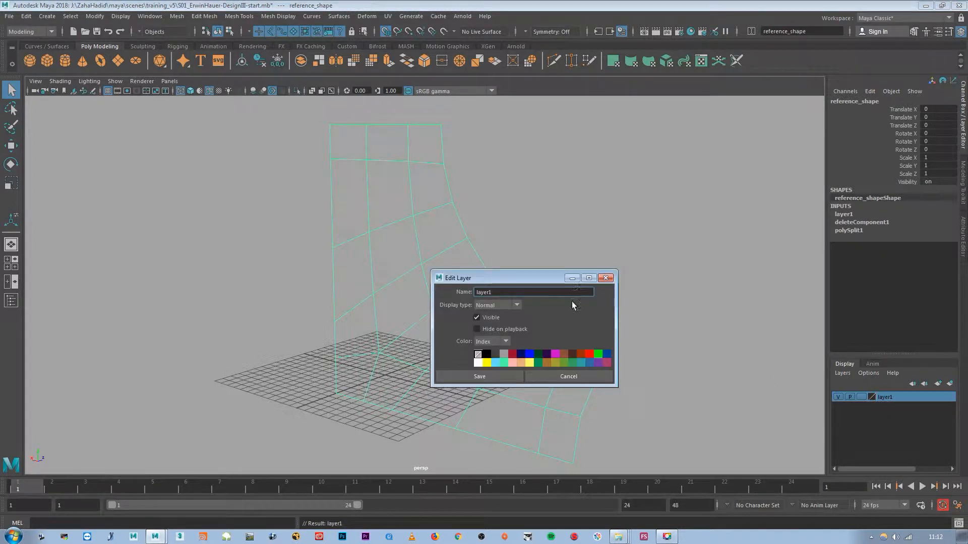
left_click_drag(520, 293, 343, 284)
type("ref")
left_click(513, 355)
left_click(554, 355)
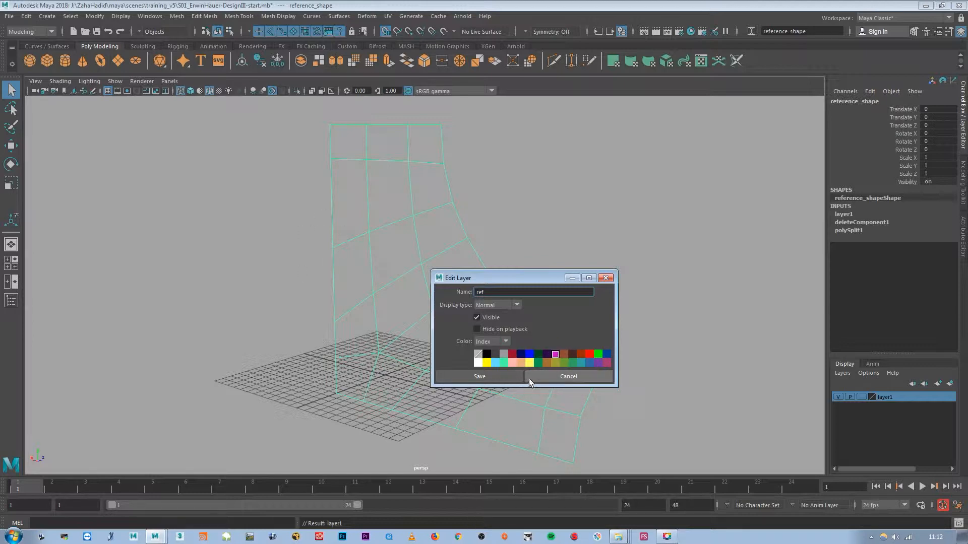
left_click(474, 376)
left_click(586, 224)
- Set the ref layer's display type to template so the reference mesh cannot be selected
left_click_drag(430, 335, 410, 341, "alt")
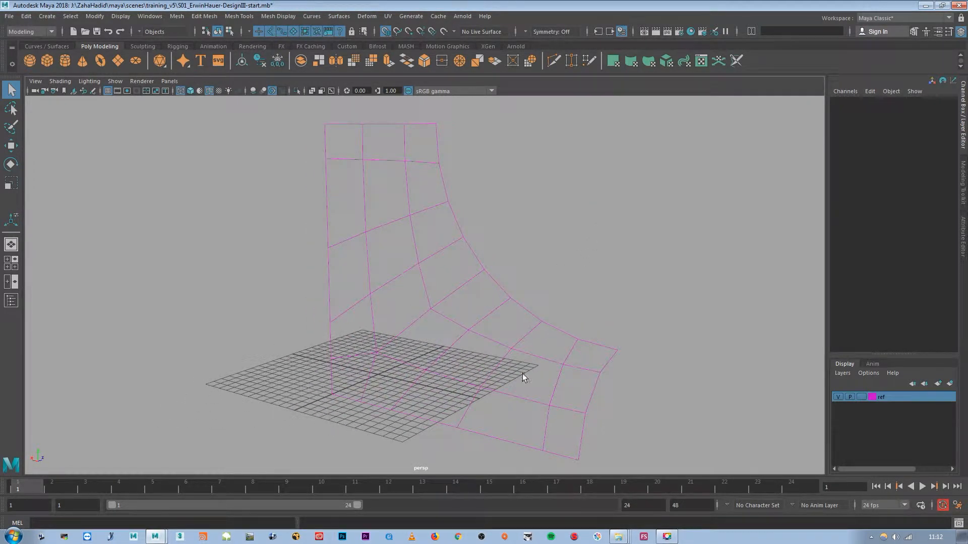
left_click(860, 397)
left_click_drag(507, 373, 454, 352, "alt")
left_click_drag(488, 144, 363, 123, "alt")
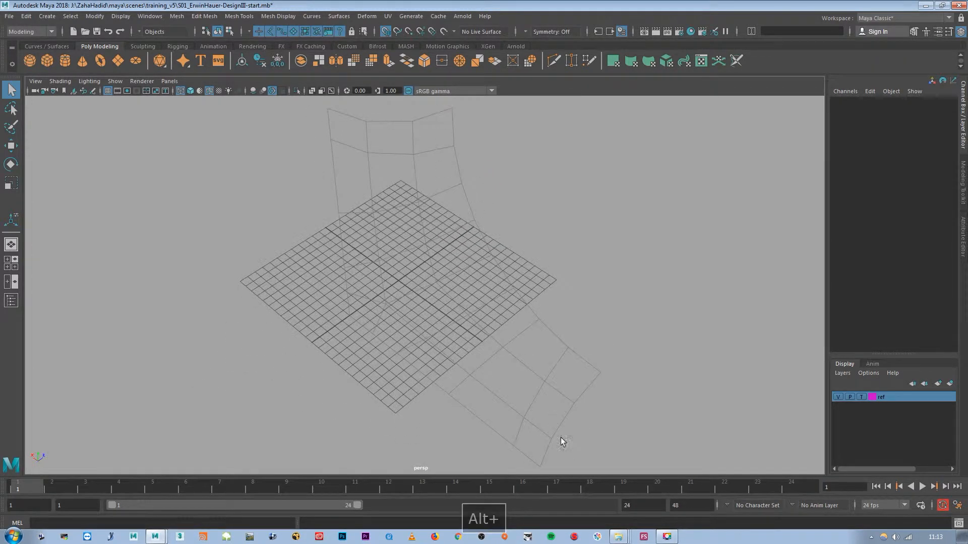
- Create a NURBS circle at the centre of the grid
right_click_drag(534, 336, 395, 345, "alt")
left_click_drag(395, 345, 425, 331, "alt")
key("space")
left_click(363, 278)
mouse_move(396, 305)
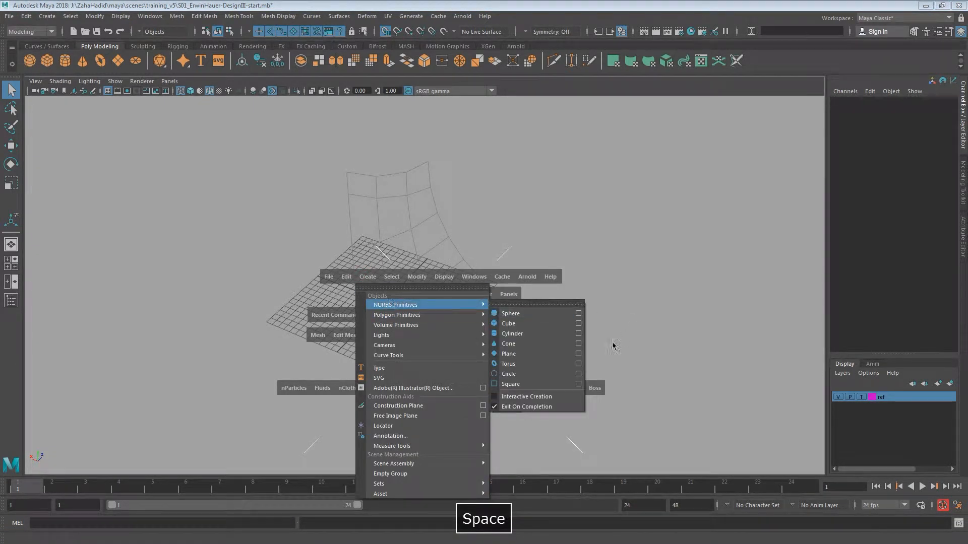
left_click(508, 374)
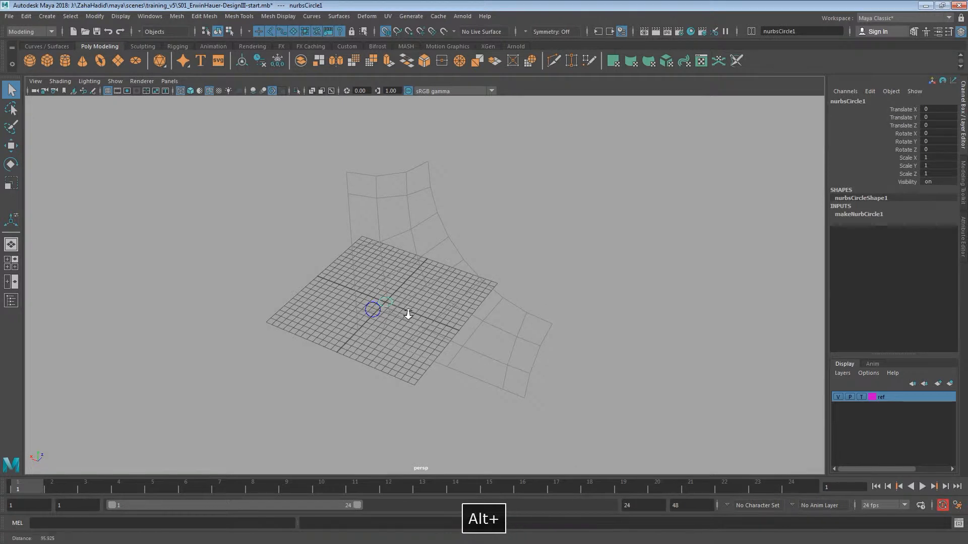
- Set the circle's radius to 7, sweep to 90, degree to Linear and sections to 3
right_click_drag(374, 311, 404, 315, "alt")
left_click(881, 215)
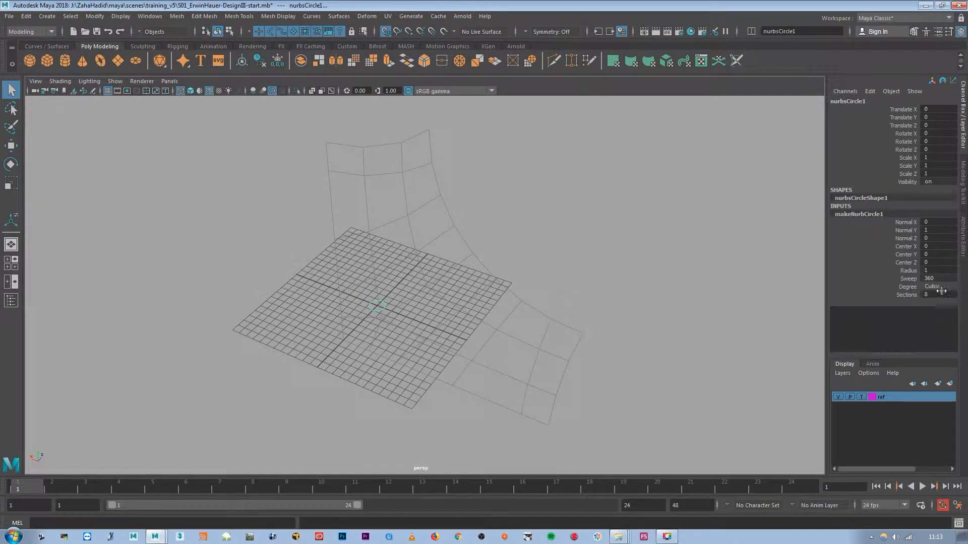
double_click(937, 272)
type("7")
key("Return")
key("Tab")
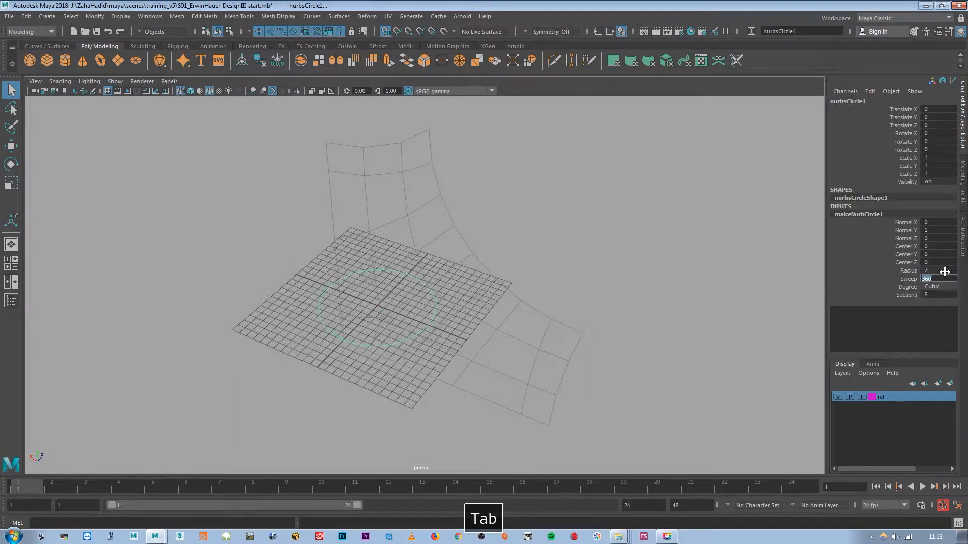
type("90")
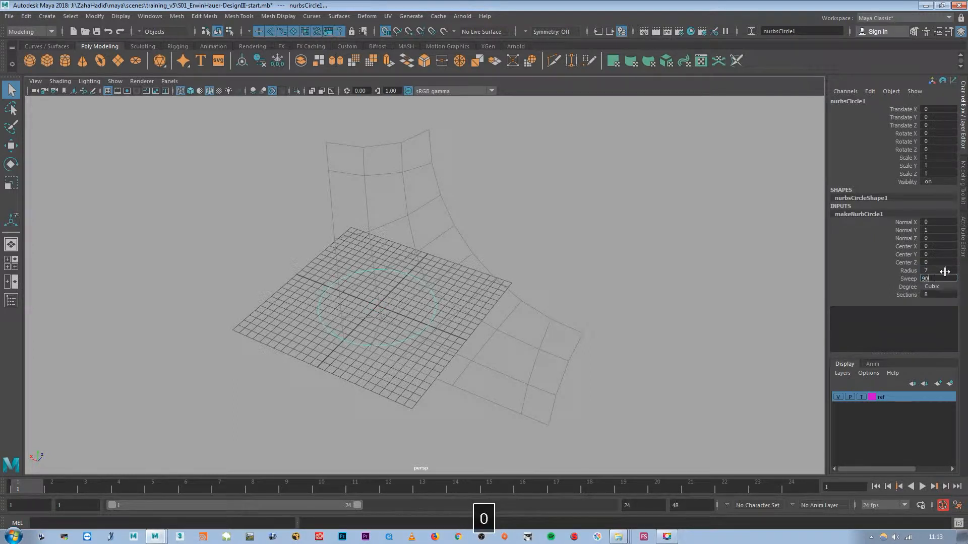
key("Tab")
left_click(935, 297)
left_click(944, 294)
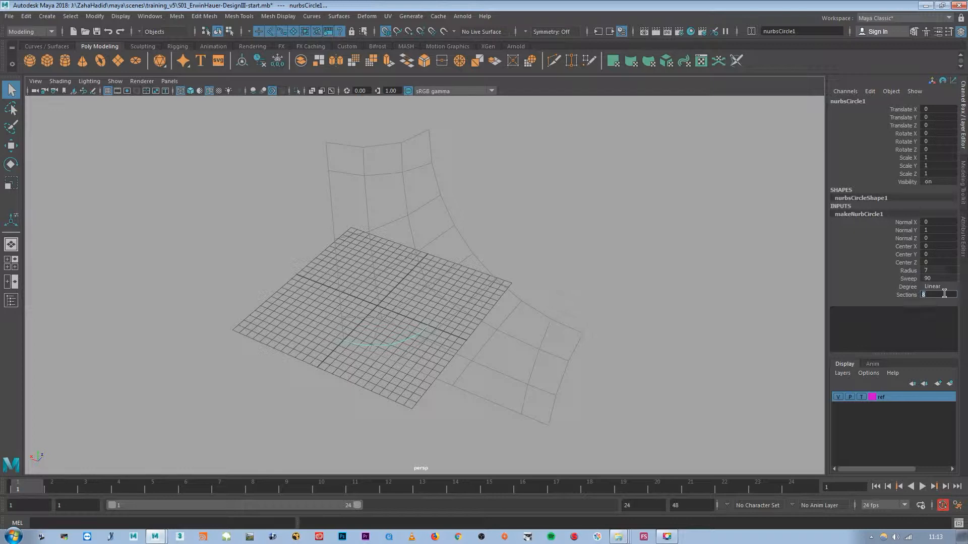
type("3")
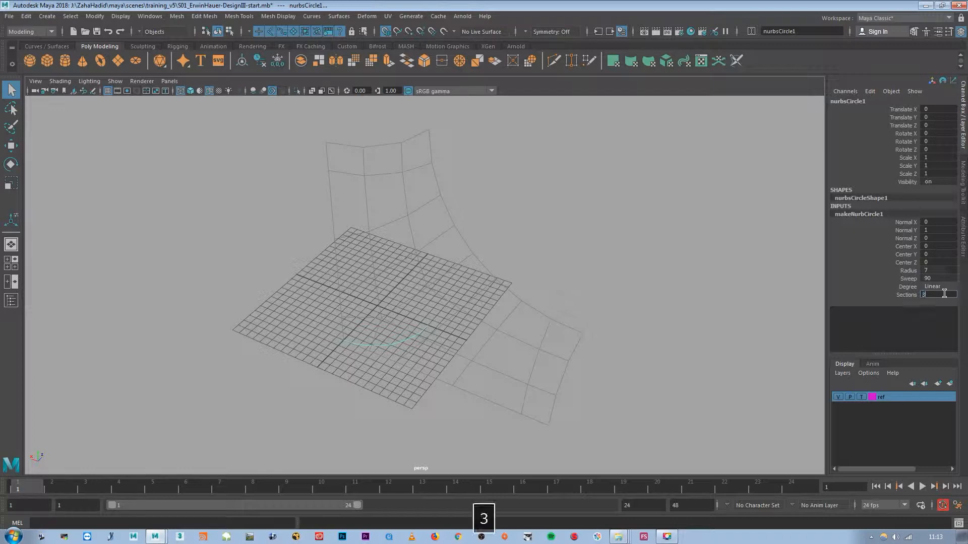
key("Return")
- Duplicate the quarter-circle curve and move the copy straight up to the upper edge of the reference mesh
left_click_drag(436, 317, 398, 364, "alt")
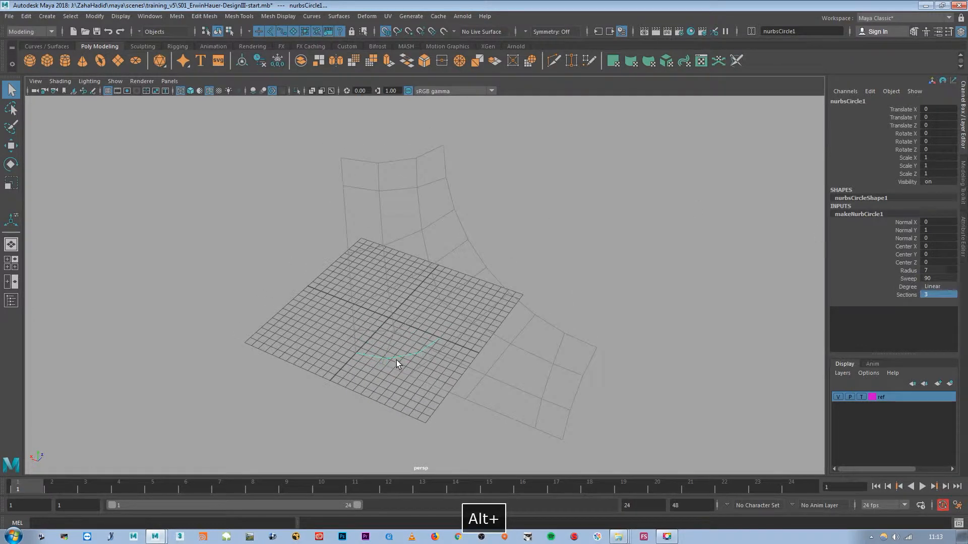
key("w")
left_click_drag(402, 326, 410, 281, "alt")
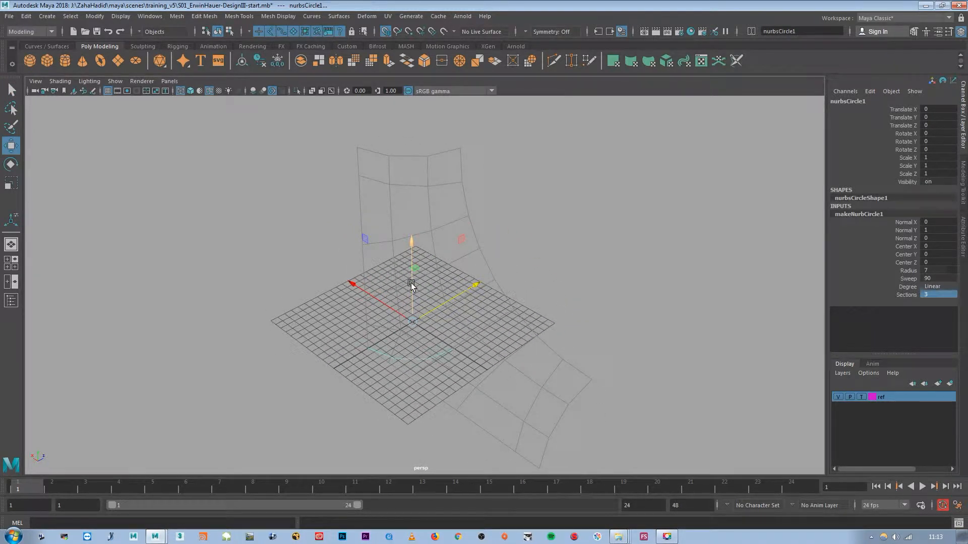
key("ctrl+d")
mouse_move(412, 281)
left_mouse_down()
mouse_move(415, 127)
mouse_move(413, 138)
left_mouse_up()
left_click(385, 31)
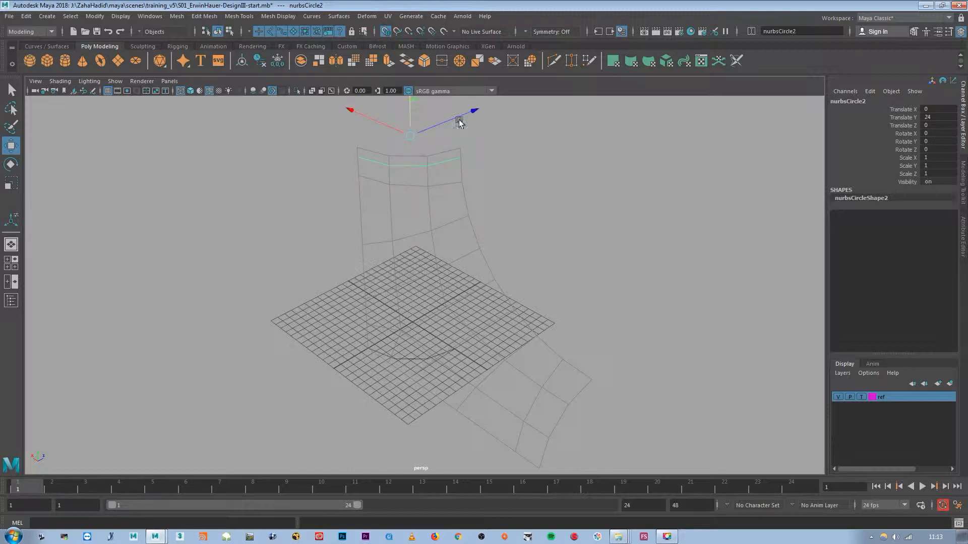
left_click_drag(409, 114, 408, 129)
- Rotate the original quarter-circle curve -90 degrees about Z, using stepped rotation
left_click(423, 363)
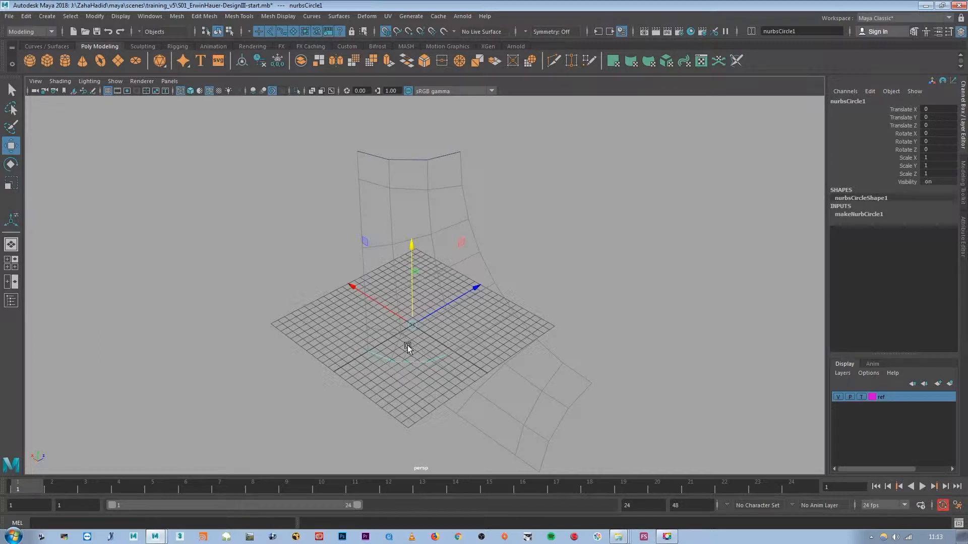
key("e")
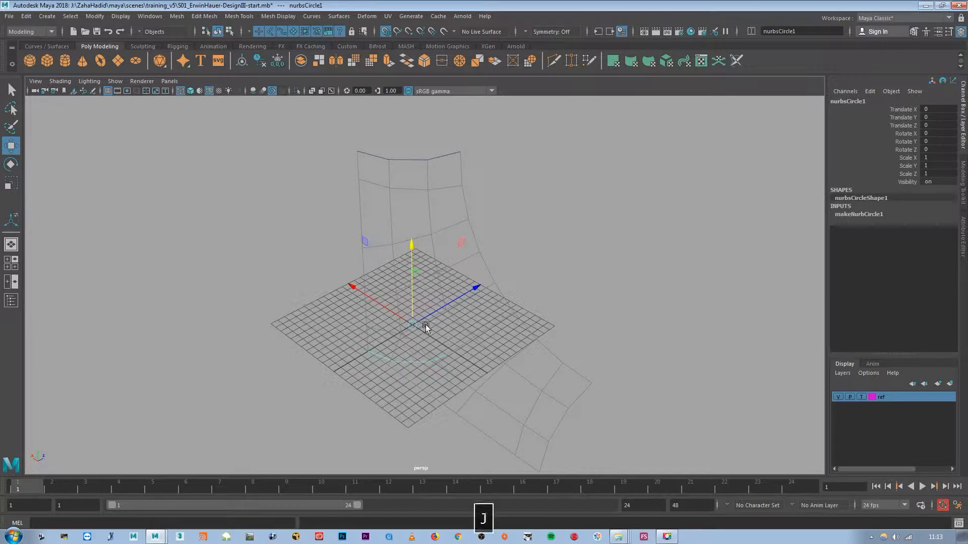
key("r")
key("e")
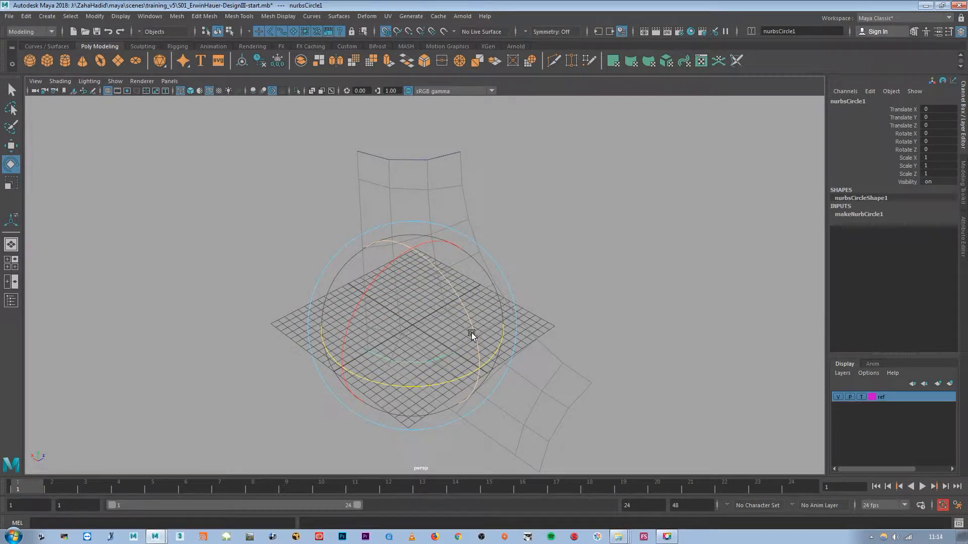
left_click_drag(471, 333, 434, 281)
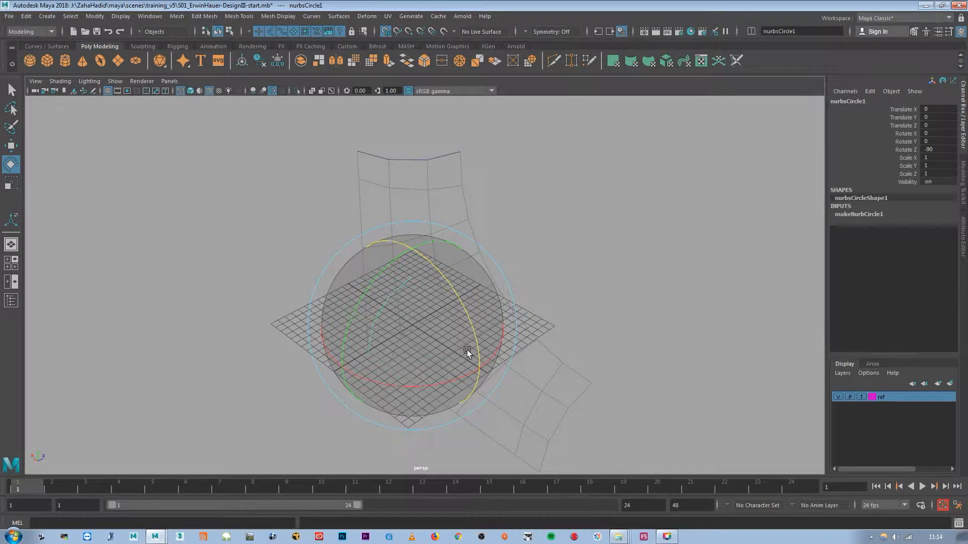
- Move the rotated curve to Translate X -25, onto the outer edge of the reference mesh's horizontal arm
key("w")
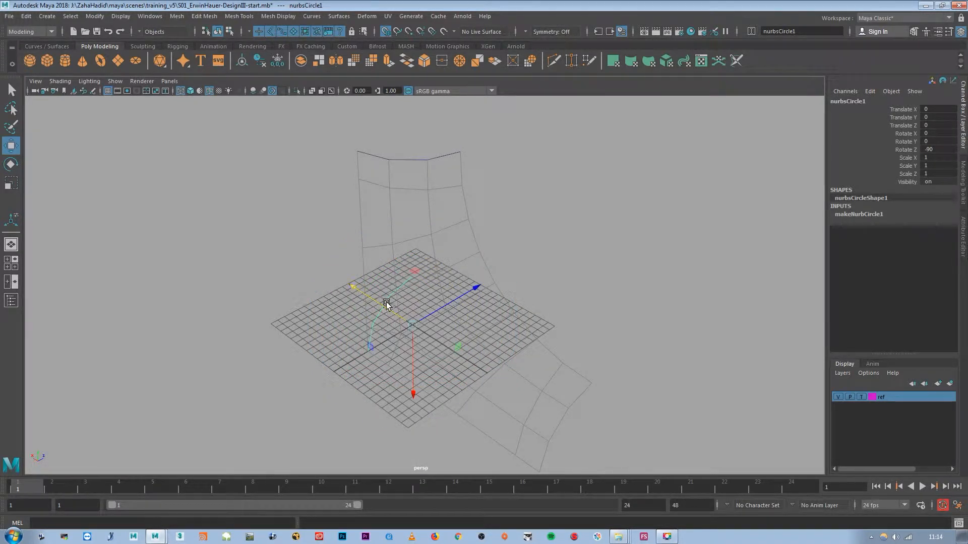
left_click_drag(379, 305, 588, 425)
left_click_drag(535, 401, 663, 285, "alt")
middle_click_drag(669, 162, 656, 241, "alt")
right_click_drag(657, 241, 582, 256, "alt")
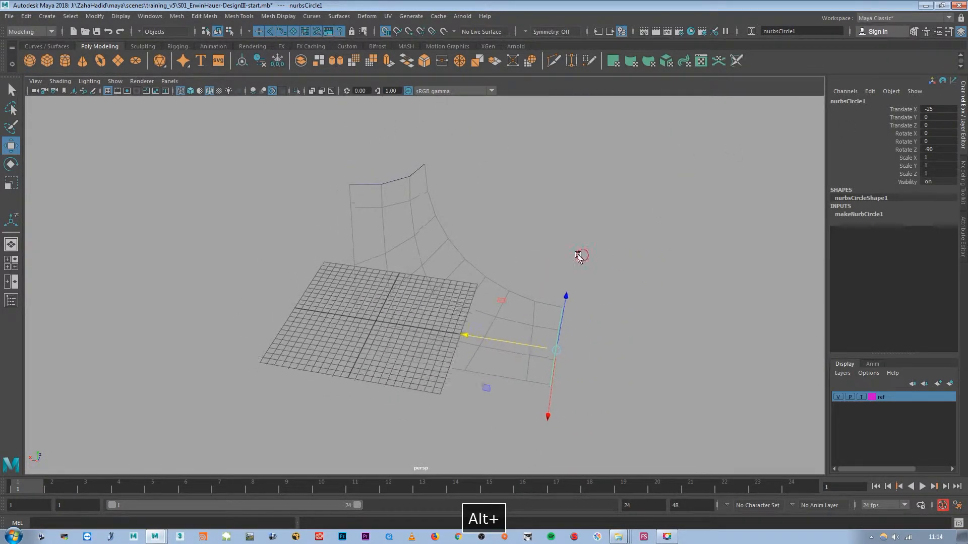
left_click_drag(581, 256, 557, 219, "alt")
left_click_drag(411, 169, 411, 220)
left_click_drag(518, 354, 583, 373)
left_click_drag(440, 318, 442, 181, "alt")
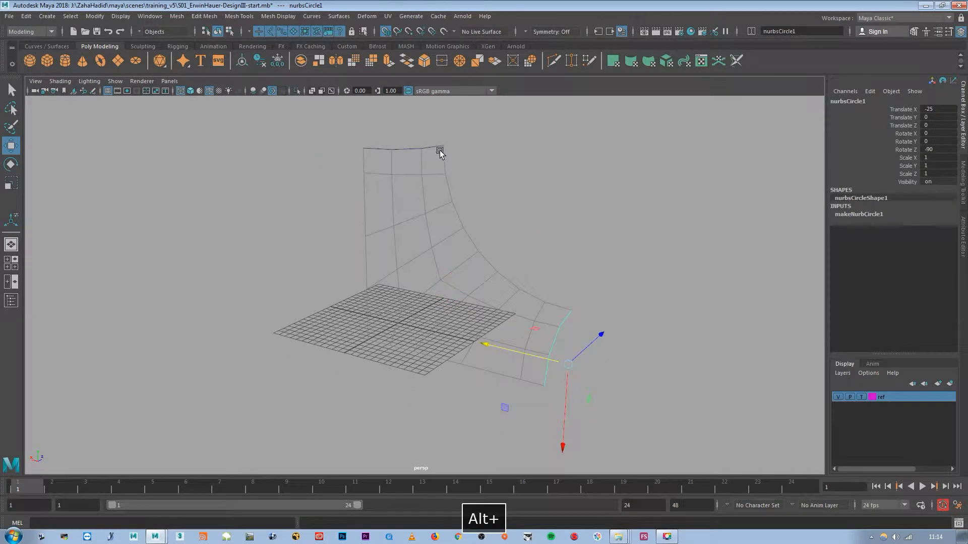
- Create another NURBS circle at the origin of the perspective view
left_click_drag(469, 281, 502, 261, "alt")
key("space")
left_click(502, 261)
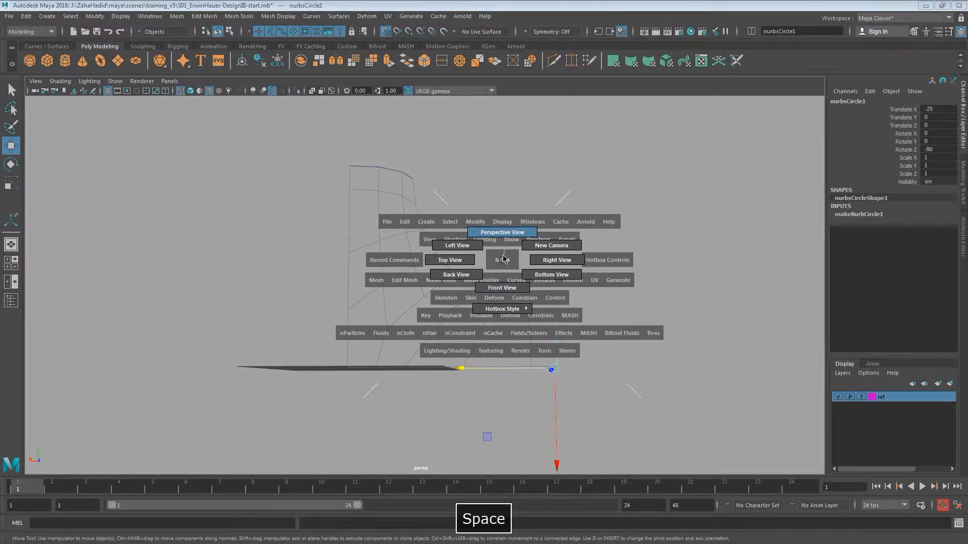
left_click_drag(502, 259, 458, 291, "alt")
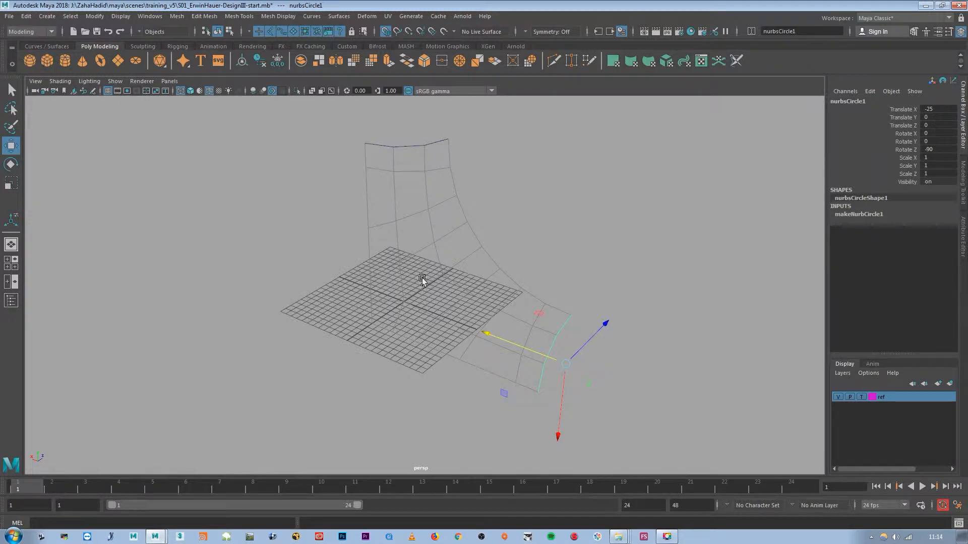
key("space")
left_click(363, 205)
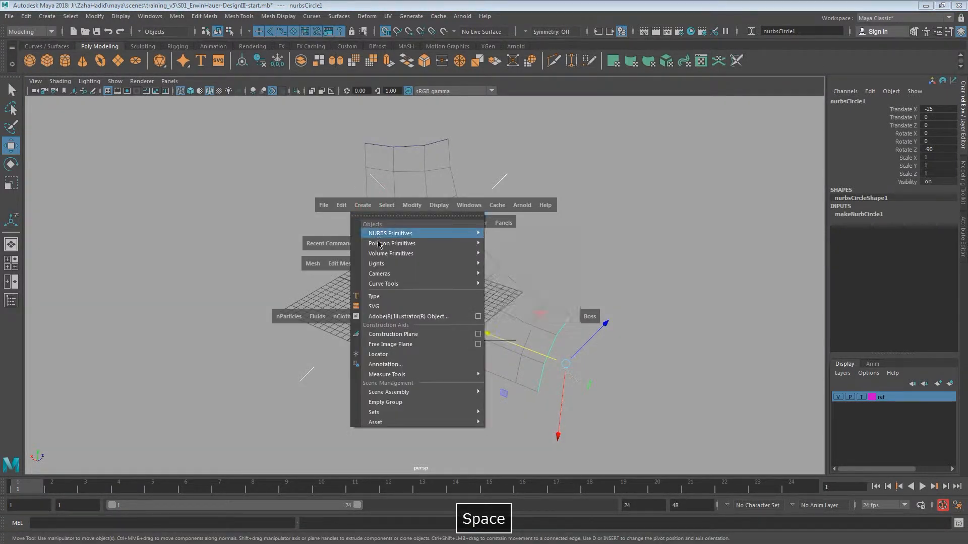
mouse_move(404, 233)
left_click(513, 304)
left_click_drag(492, 372, 419, 333, "alt")
- Set the new circle's radius to 18 and sweep to 90, keeping the degree Cubic with 8 sections
left_click(880, 215)
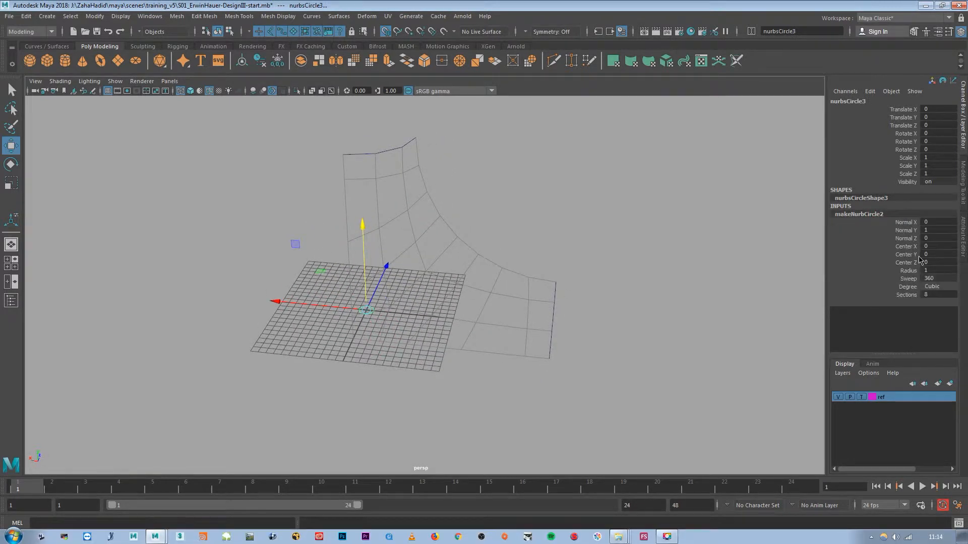
double_click(931, 271)
type("1")
key("Return")
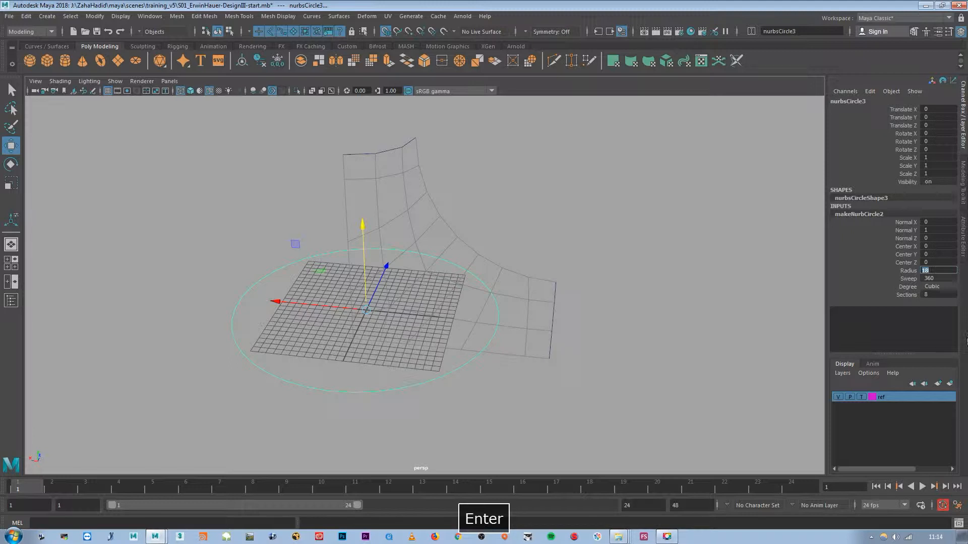
double_click(944, 280)
type("90")
key("Return")
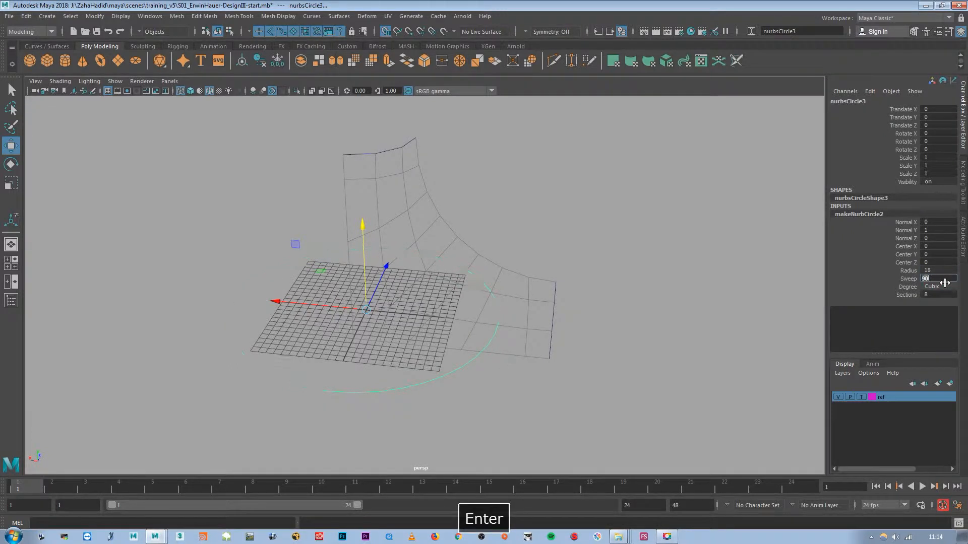
left_click(938, 287)
left_click(937, 295)
- Rotate the radius-18 arc to Rotate X -90 and Rotate Z 90, using stepped rotation
middle_click_drag(479, 340, 494, 361, "alt")
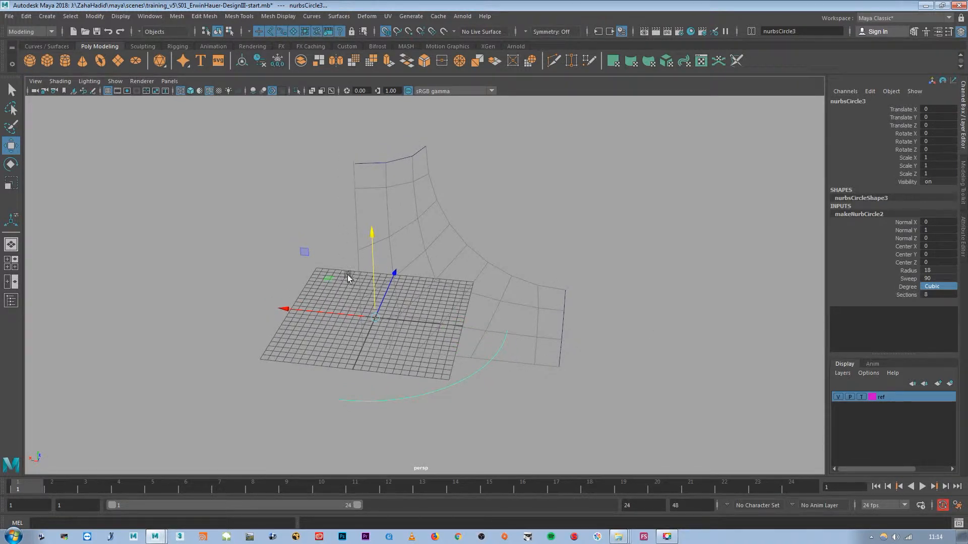
middle_click_drag(358, 300, 363, 304, "alt")
key("e")
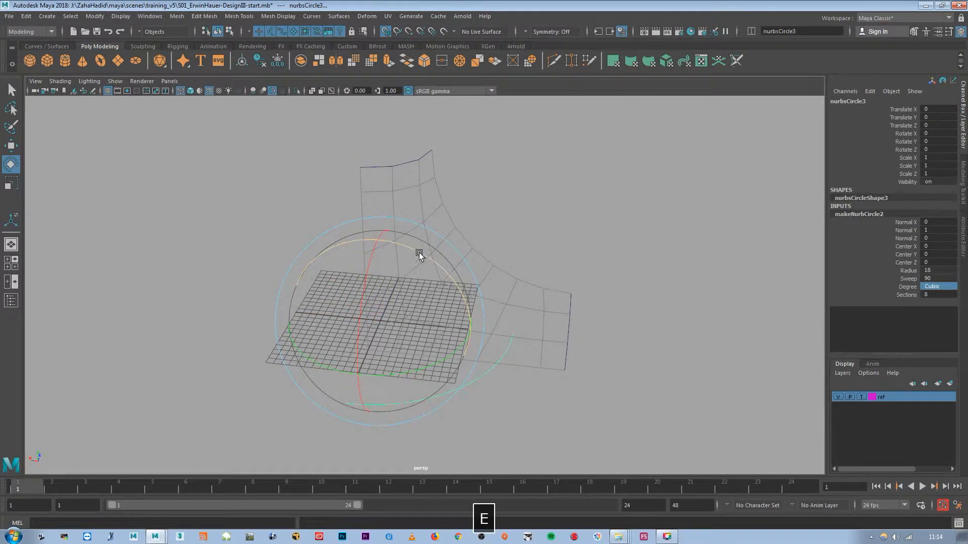
key("j")
left_click_drag(415, 250, 365, 322)
left_click_drag(423, 252, 449, 310)
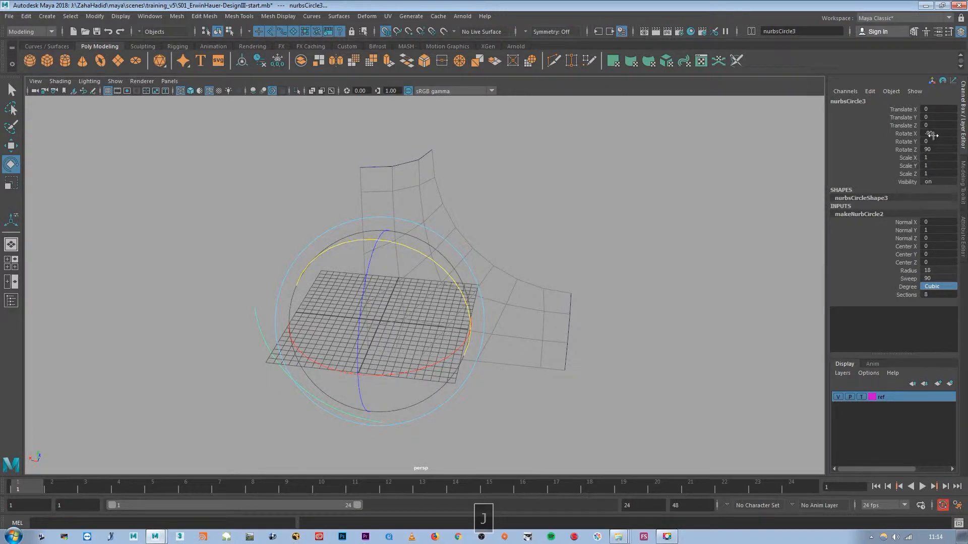
- Move the arc to Translate X -25 and Translate Y 25, onto the curved inner edge of the reference mesh, and deselect it
middle_click_drag(460, 345, 451, 346, "alt")
key("w")
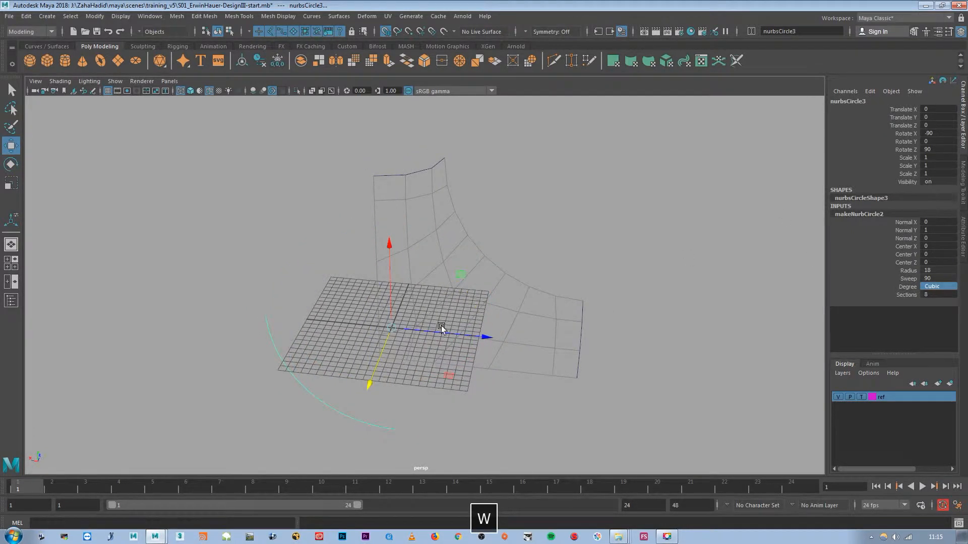
left_click_drag(480, 331, 609, 166)
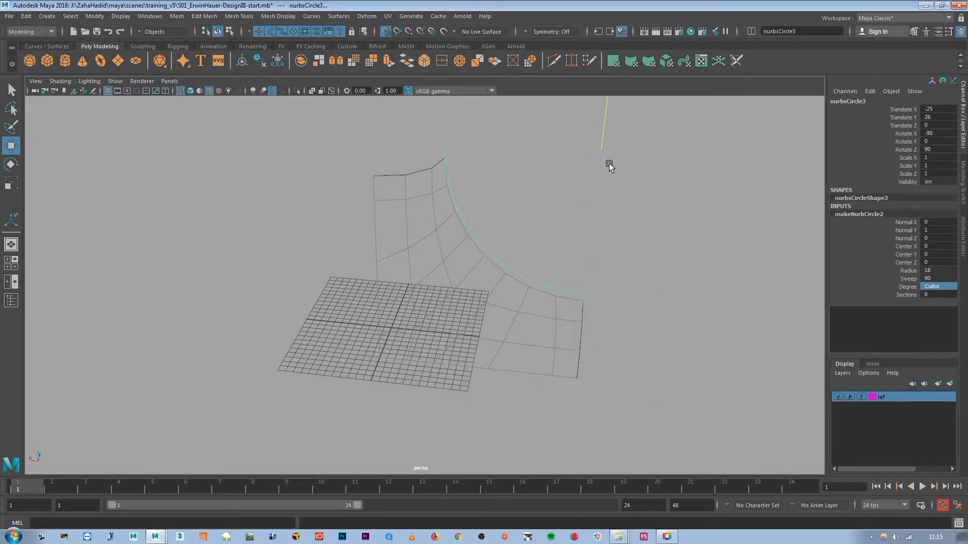
left_click(444, 160)
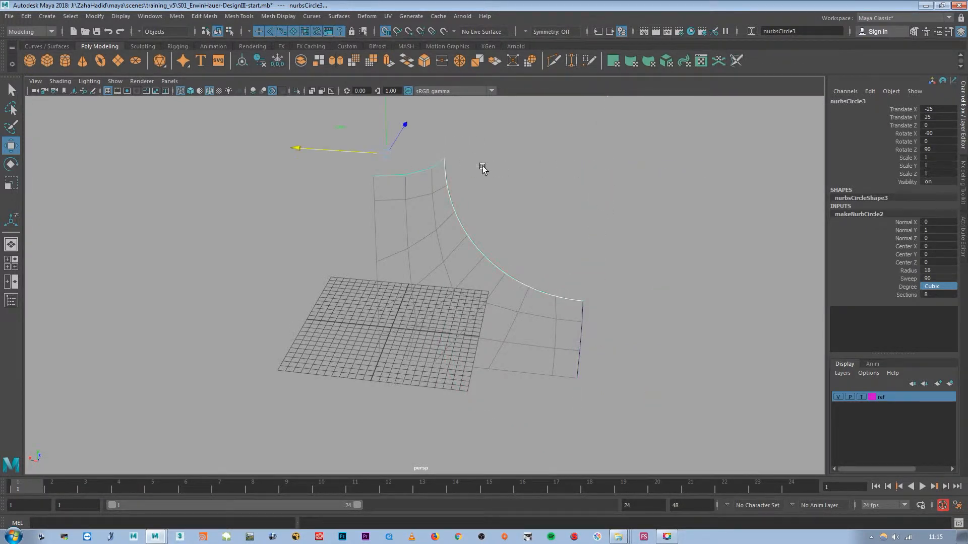
left_click_drag(642, 343, 610, 321, "alt")
left_click(644, 222)
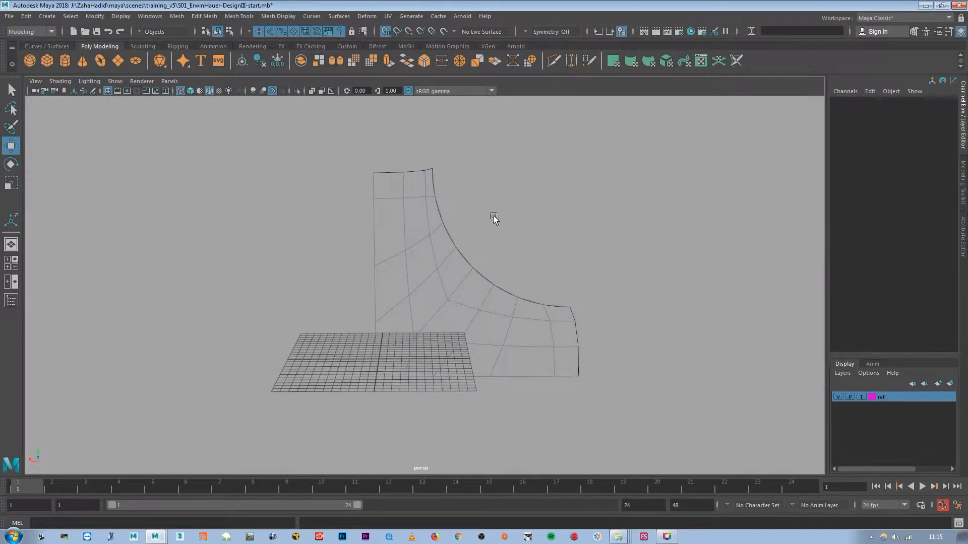
- Switch to the front view, hide the grid and frame the whole reference mesh
left_click_drag(467, 246, 456, 283, "alt")
key("space")
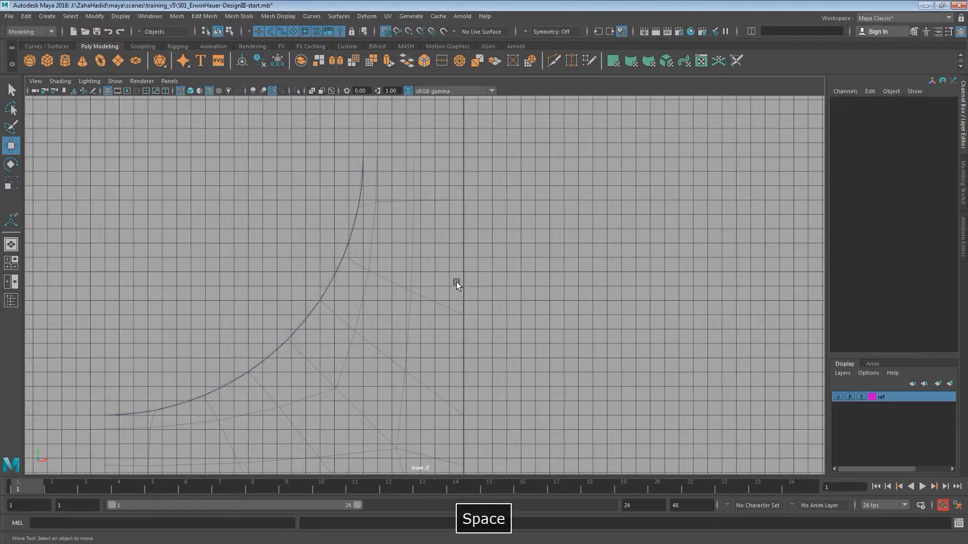
right_click_drag(561, 305, 383, 317, "alt")
middle_click_drag(369, 382, 461, 307, "alt")
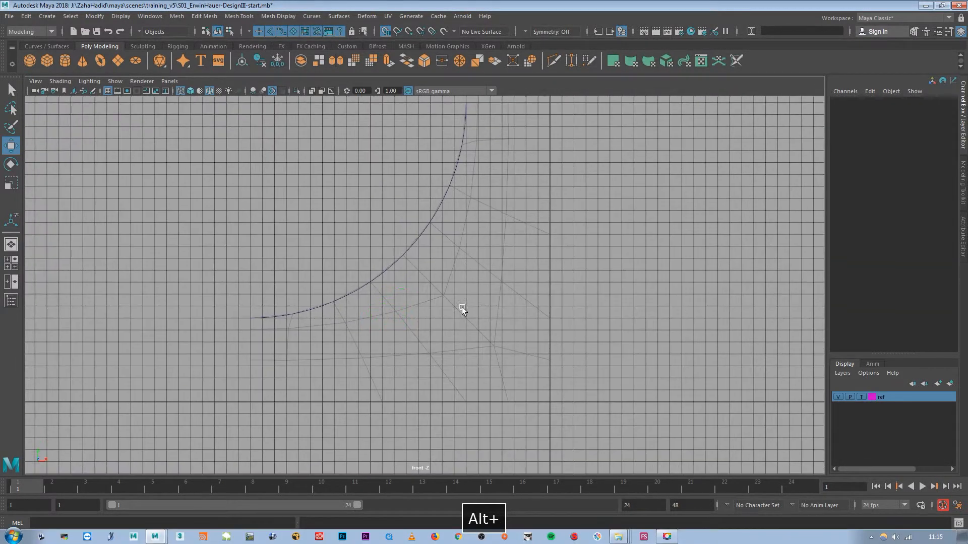
left_click(107, 92)
middle_click_drag(412, 328, 384, 345, "alt")
right_click_drag(383, 345, 394, 311, "alt")
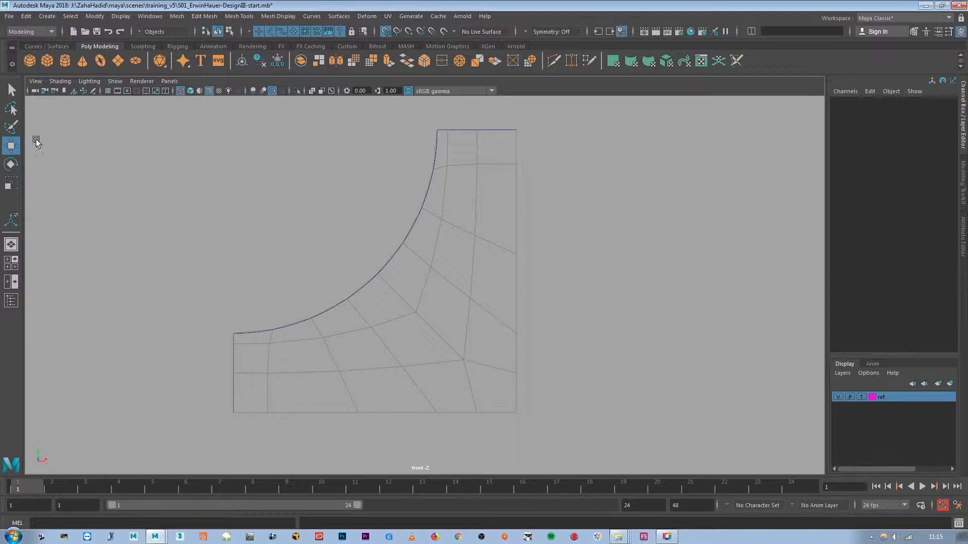
- Start the CV Curve Tool with its settings reset to the default 3 Cubic curve degree
key("space")
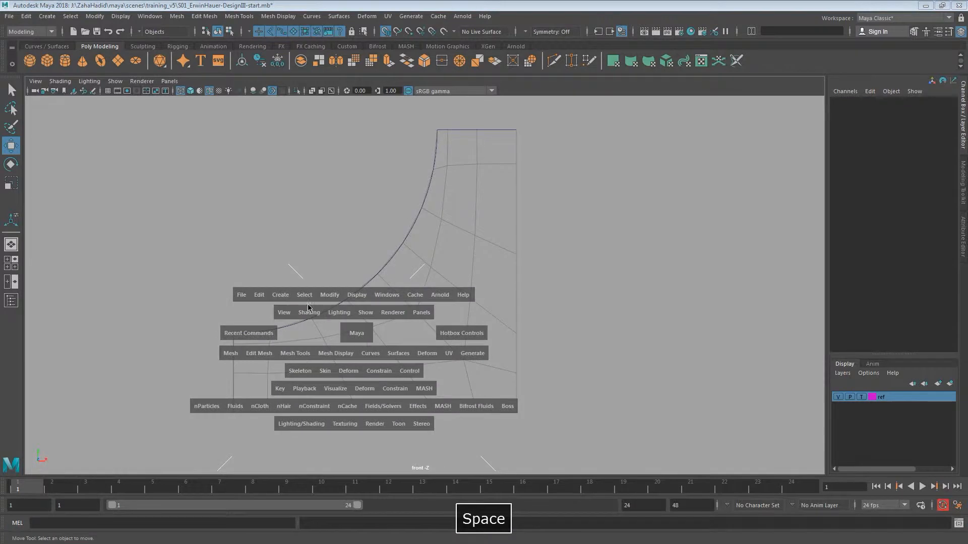
left_click(281, 296)
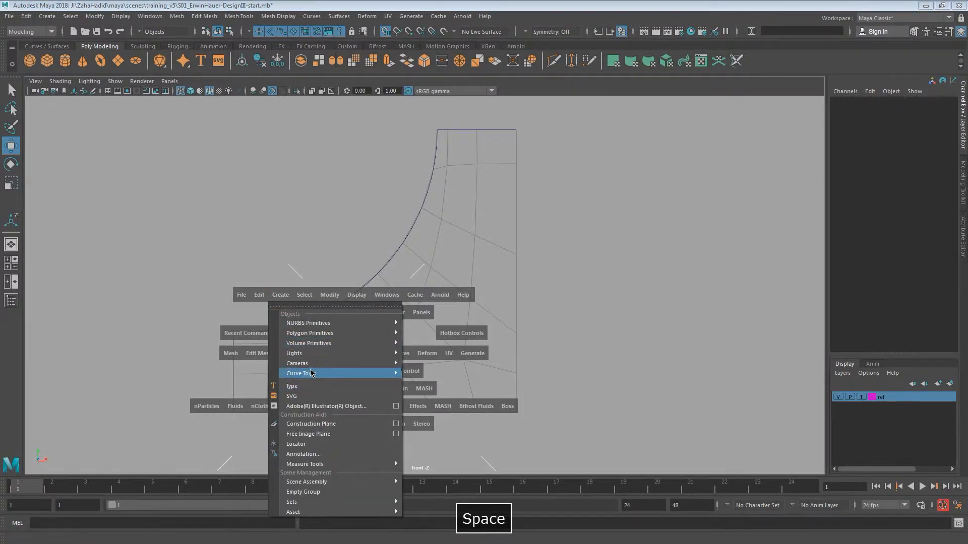
mouse_move(313, 374)
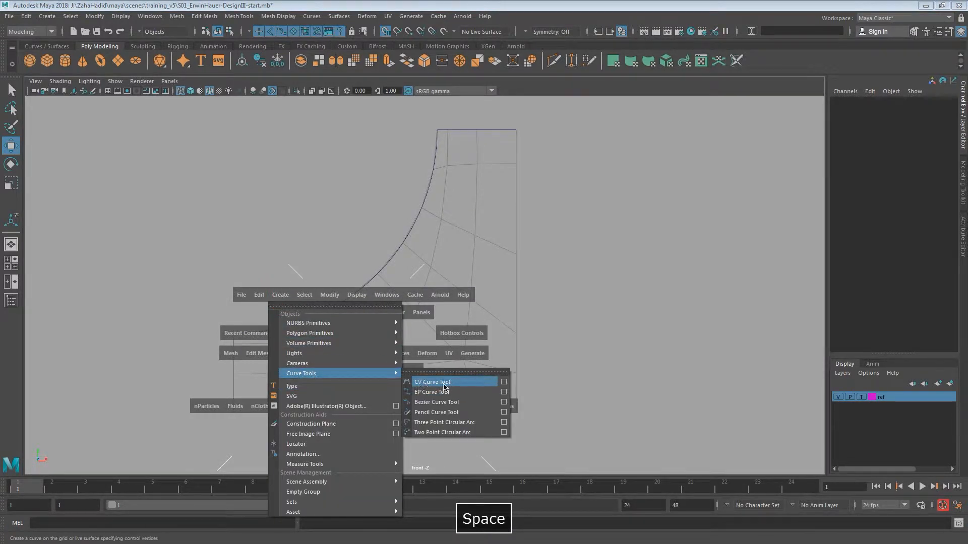
left_click(504, 382)
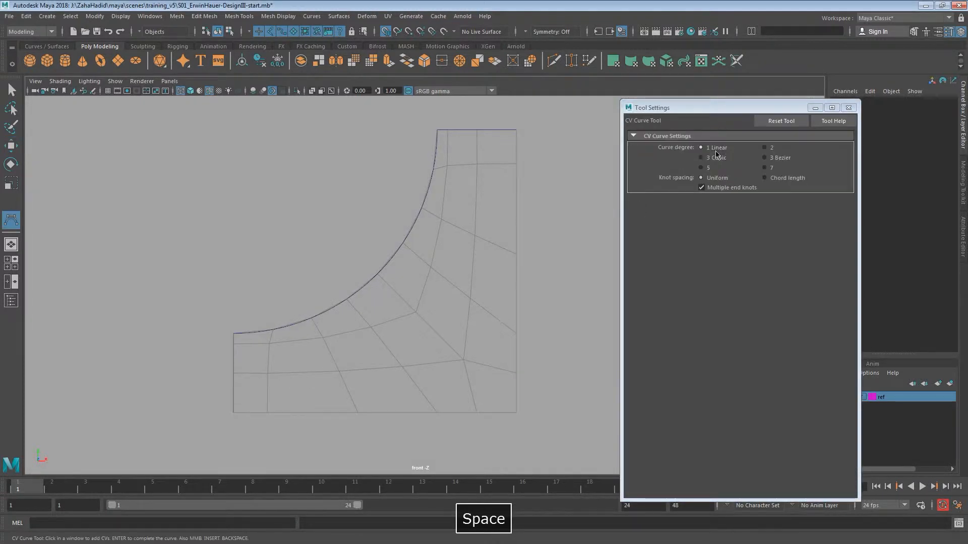
left_click(781, 121)
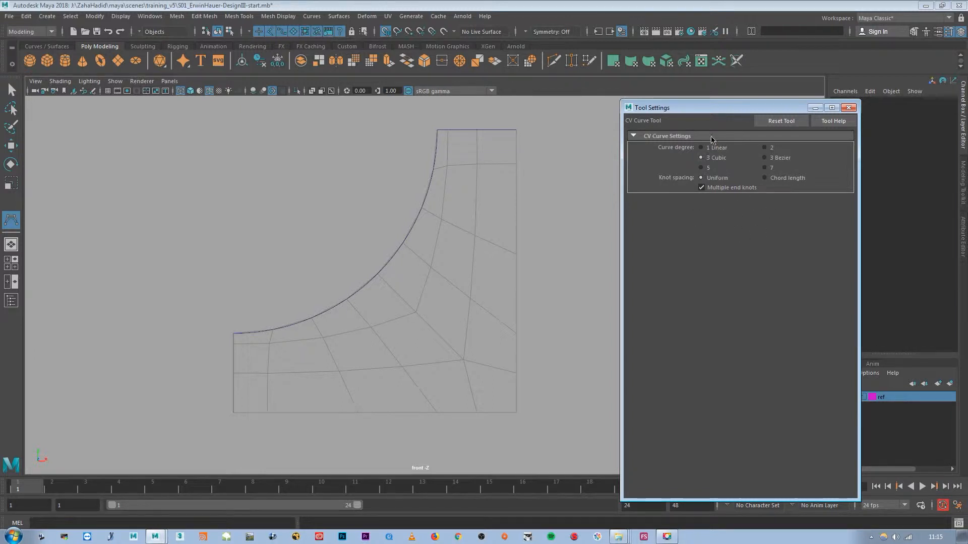
left_click(849, 107)
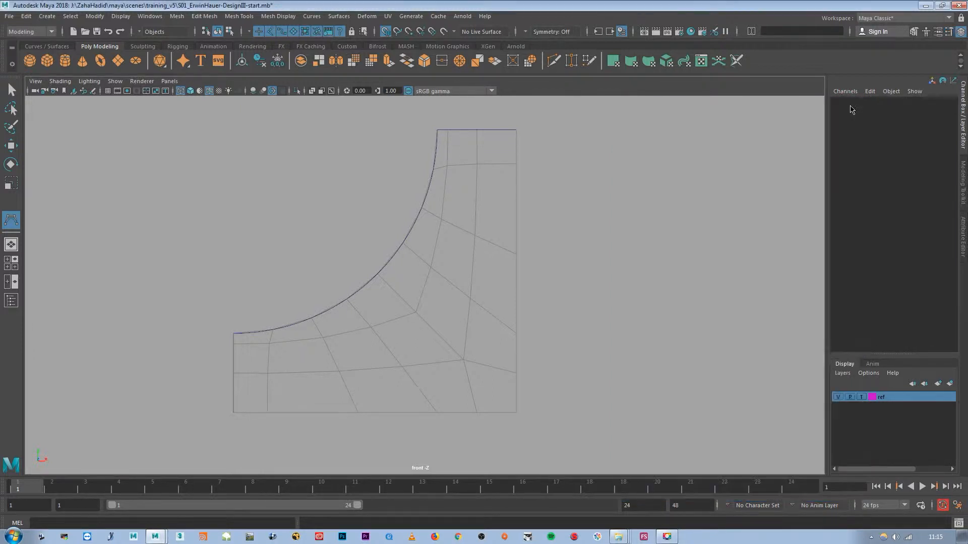
- With grid snapping, place five CVs along the reference mesh's straight lower edge, from the outer end of the horizontal arm to the corner
middle_click_drag(367, 316, 388, 309, "alt")
right_click_drag(388, 309, 393, 339, "alt")
middle_click_drag(394, 340, 382, 342, "alt")
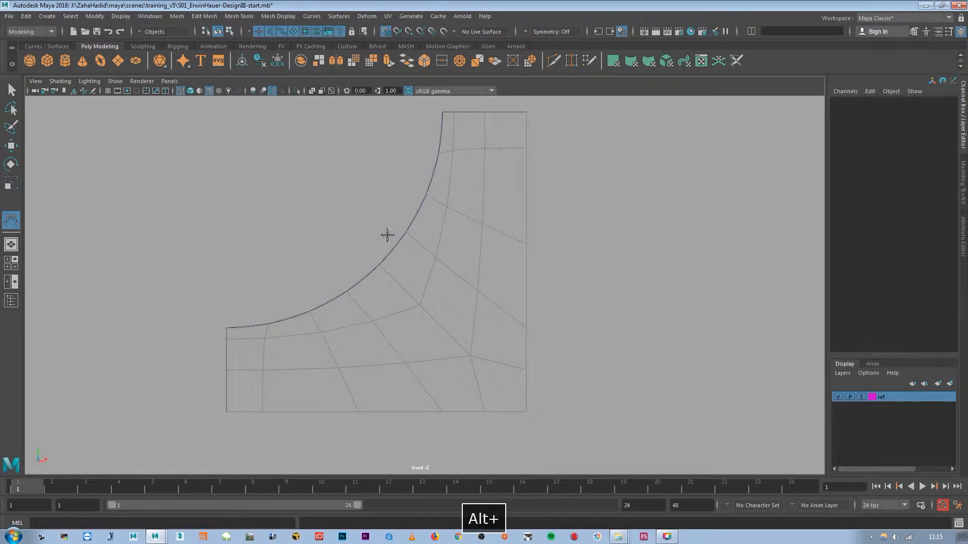
left_click(385, 32)
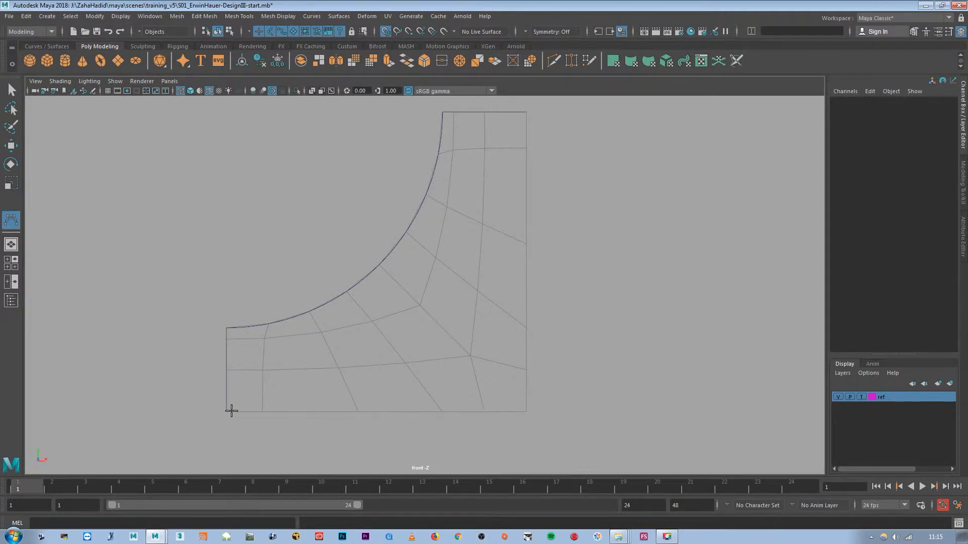
left_click(226, 411)
left_click(261, 411)
left_click(358, 412)
left_click(442, 412)
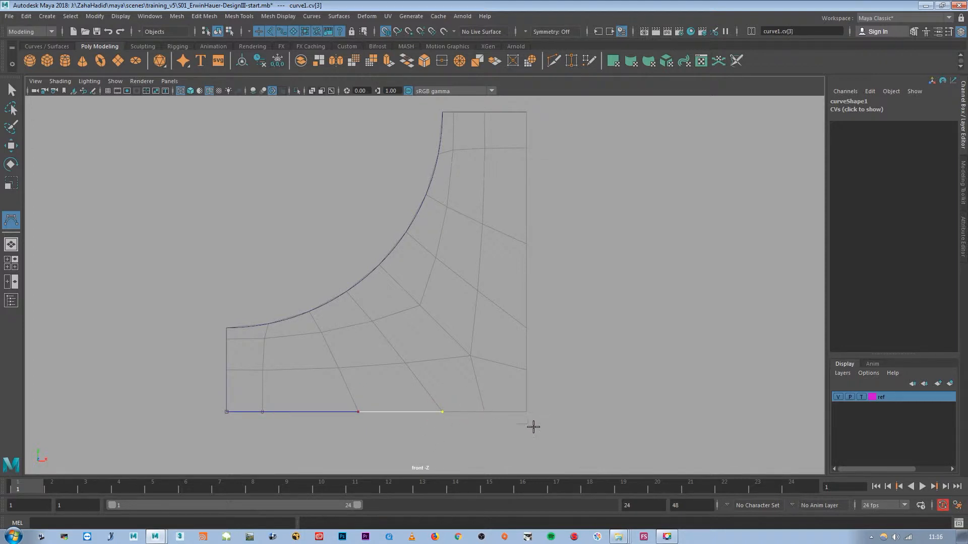
left_click(527, 412)
- Continue the CVs up the straight vertical edge to its upper end, re-placing the wrongly snapped one, and complete the curve
left_click(526, 327)
left_click(523, 233)
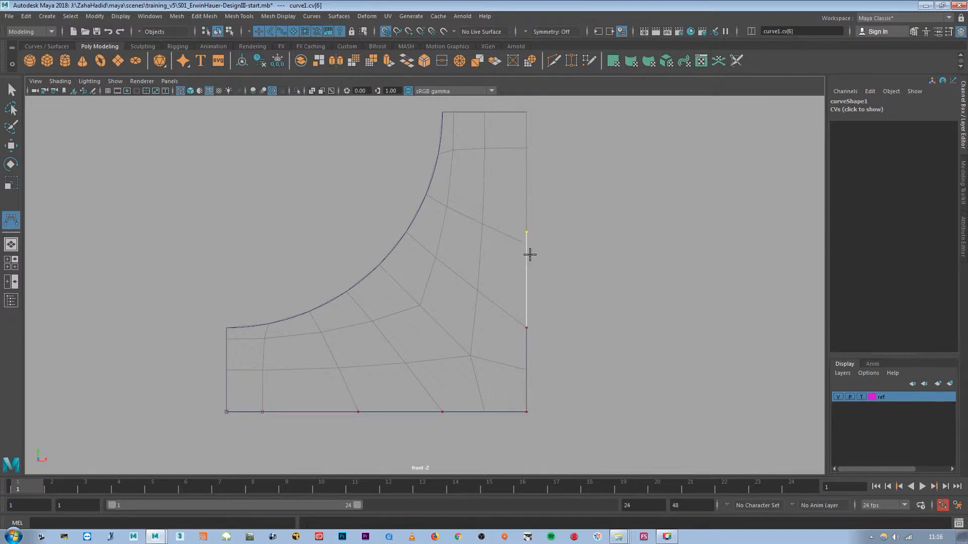
key("BackSpace")
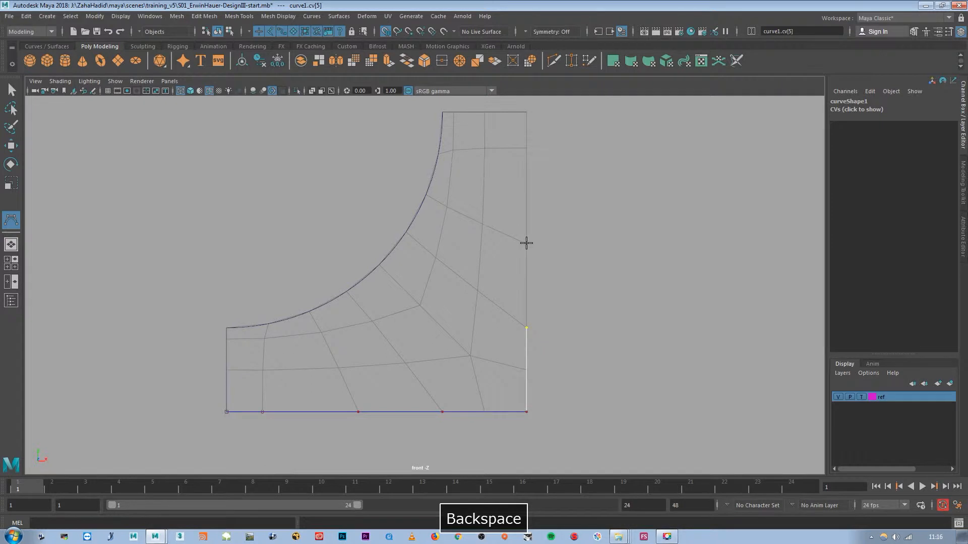
left_click(526, 243)
mouse_move(527, 148)
left_mouse_down()
mouse_move(574, 188)
mouse_move(536, 143)
mouse_move(526, 147)
left_mouse_up()
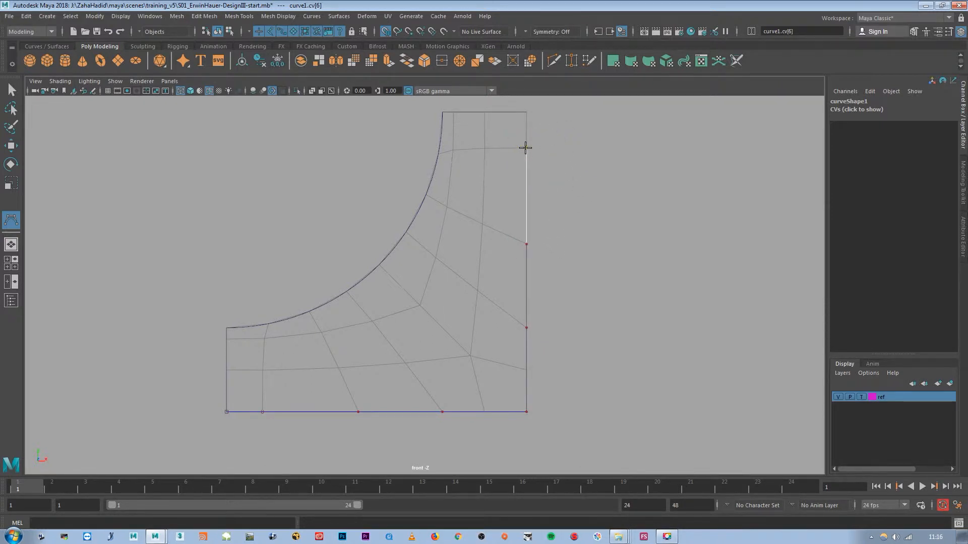
mouse_move(524, 113)
left_mouse_down()
mouse_move(553, 130)
mouse_move(536, 104)
mouse_move(529, 112)
left_mouse_up()
middle_click_drag(375, 326, 357, 330, "alt")
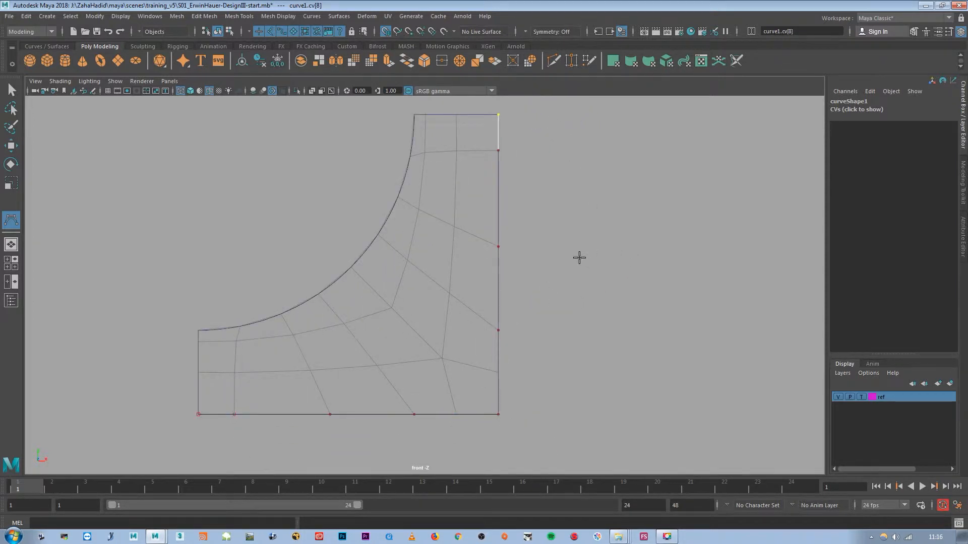
key("Return")
- Return to the perspective view and move the L-shaped curve to Translate Z -7, onto the edge of the reference mesh
key("space")
left_click_drag(560, 238, 560, 135)
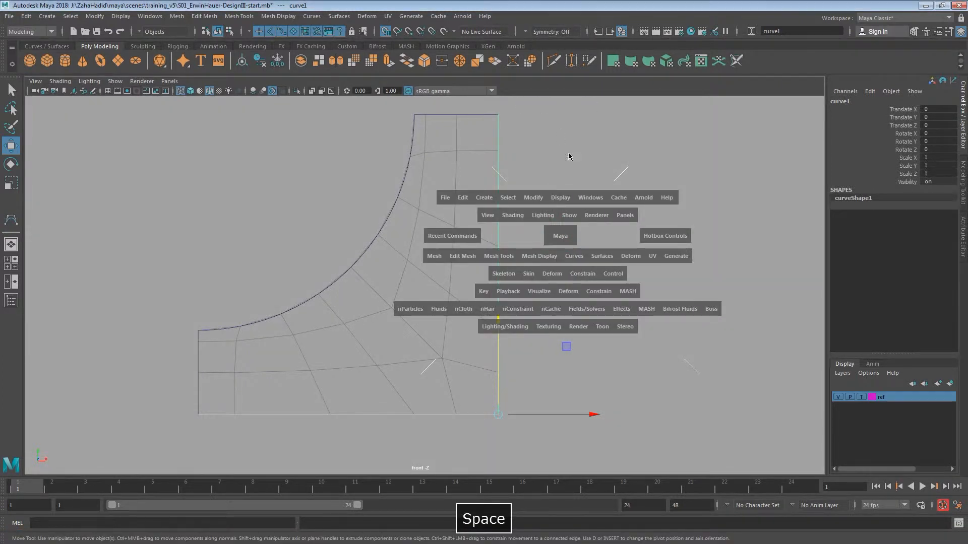
left_click_drag(359, 231, 356, 319, "alt")
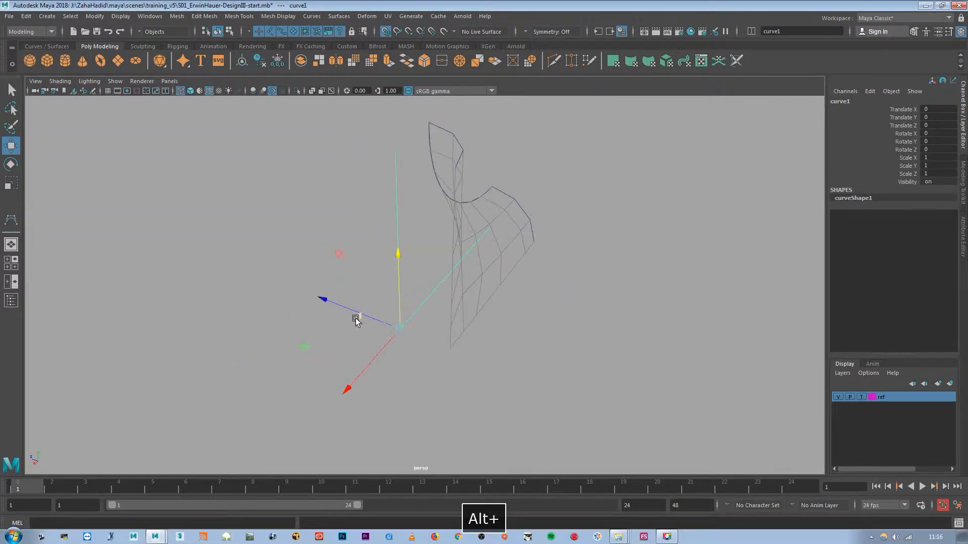
key("space")
left_click_drag(372, 210, 374, 128)
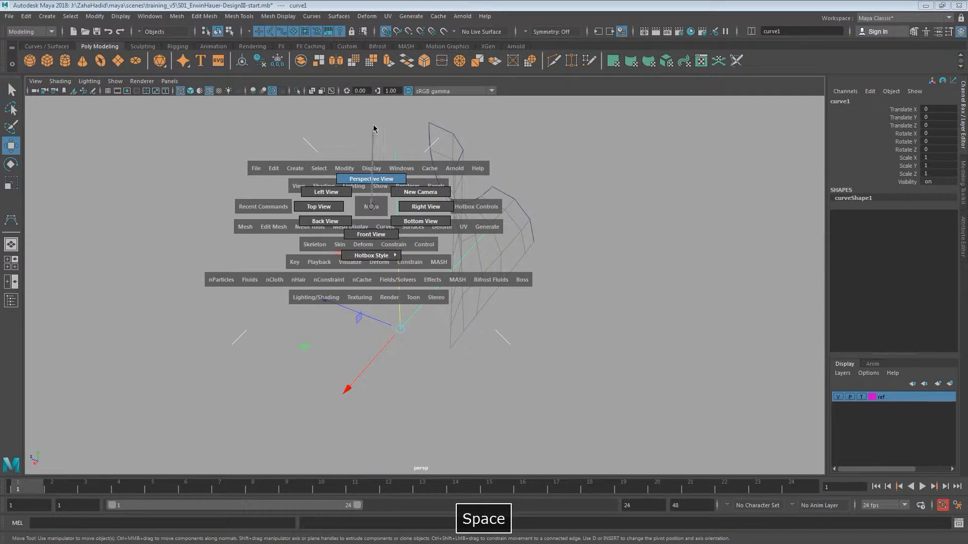
left_click_drag(374, 200, 372, 206)
left_click_drag(411, 300, 443, 355, "alt")
left_click_drag(555, 284, 562, 281, "alt")
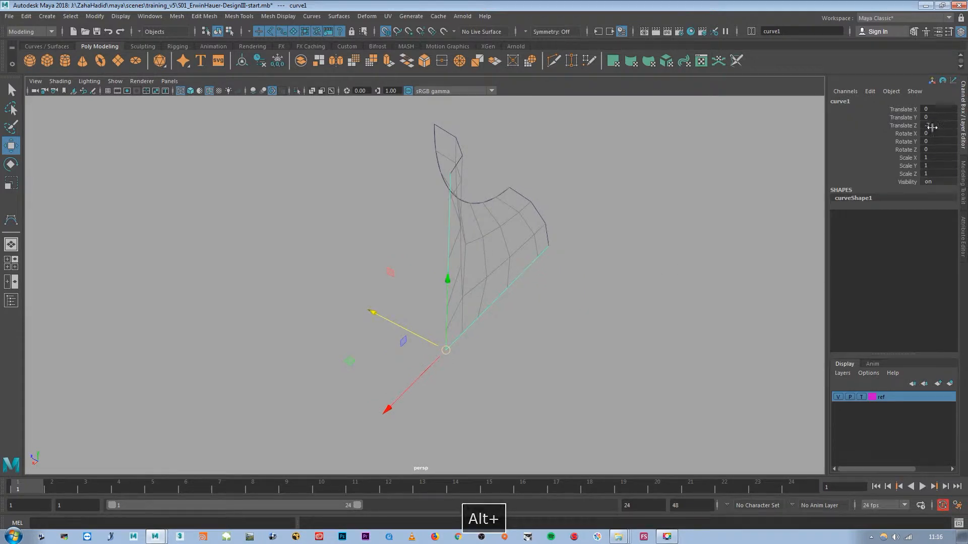
left_click_drag(359, 245, 304, 263, "alt")
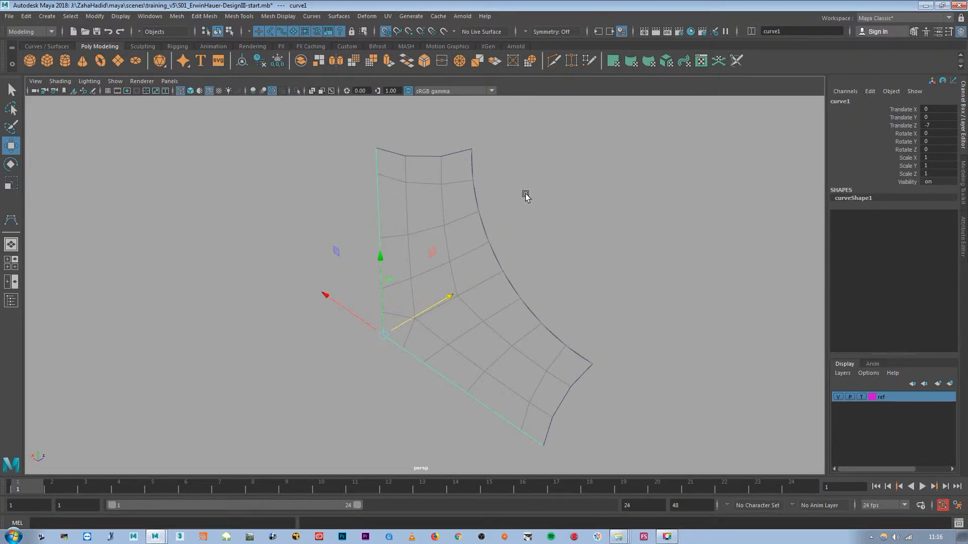
- Hide the ref layer so that only the profile curves are displayed, and clear the selection
left_click(838, 396)
left_click_drag(469, 354, 492, 338, "alt")
left_click(610, 230)
left_click_drag(460, 214, 398, 261, "alt")
- Display the control vertices of all the profile curves, clear the selection, and inspect those along the large arc
left_click_drag(272, 124, 630, 449)
left_click(121, 17)
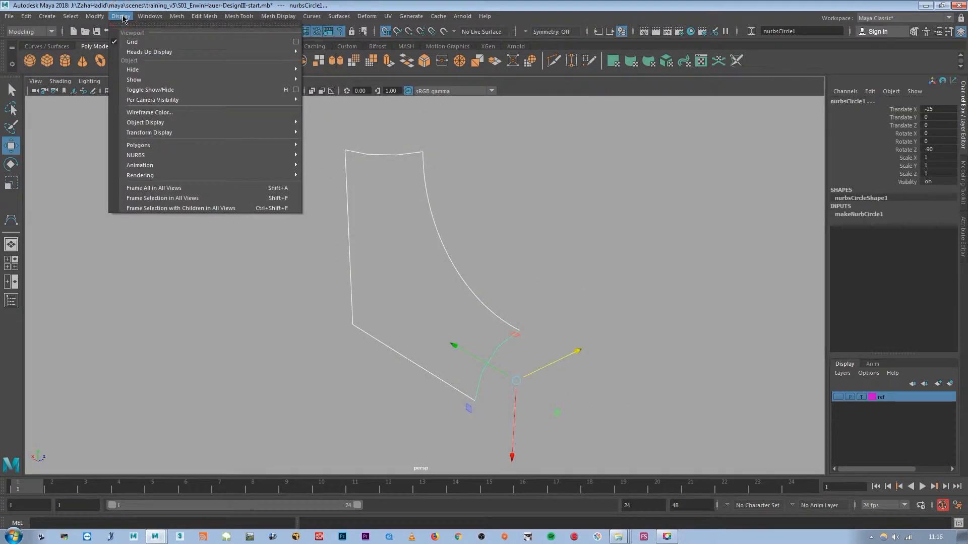
mouse_move(153, 156)
left_click(327, 164)
left_click_drag(466, 302, 480, 298, "alt")
left_click(518, 224)
middle_click_drag(476, 290, 487, 312, "alt")
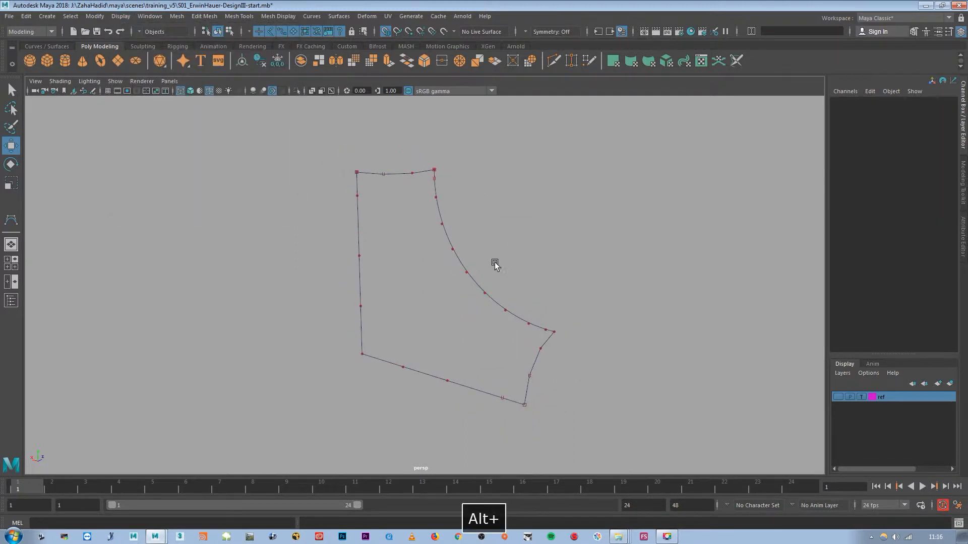
left_click(483, 291)
left_click_drag(531, 315, 457, 290, "alt")
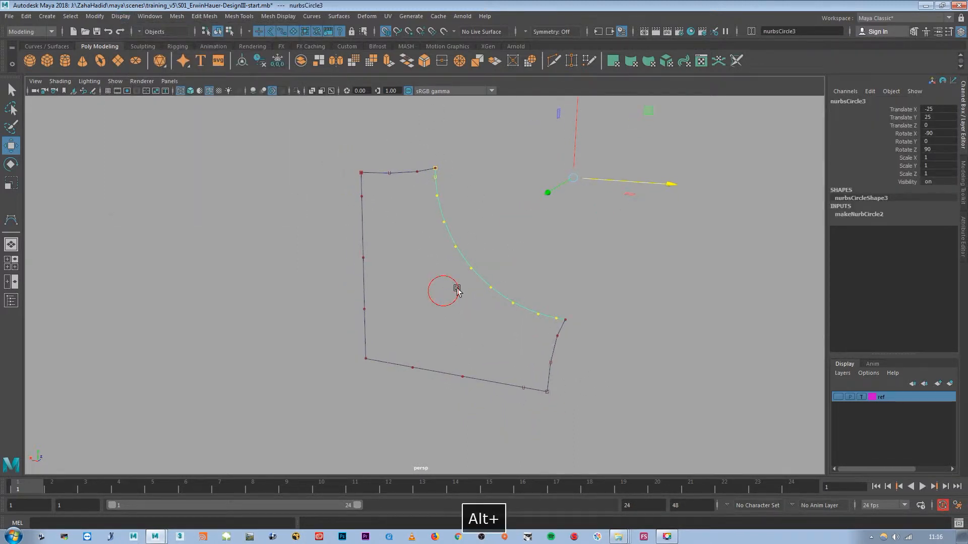
left_click(553, 261)
left_click_drag(553, 319, 554, 328, "alt")
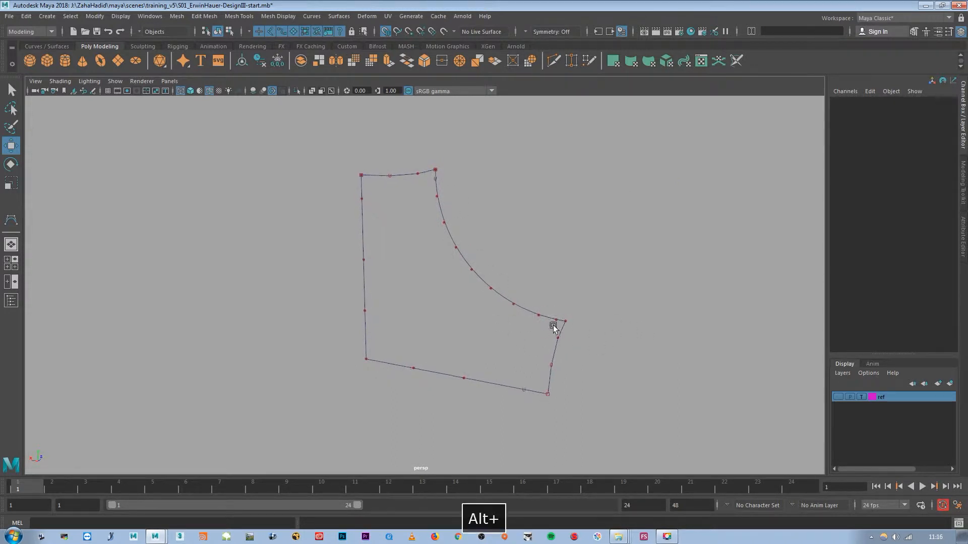
left_click_drag(403, 274, 402, 304, "alt")
- Select all four profile curves in order around the outline and reset the Boundary surface options to their defaults
left_click_drag(497, 345, 607, 367)
left_click_drag(523, 238, 460, 310, "shift")
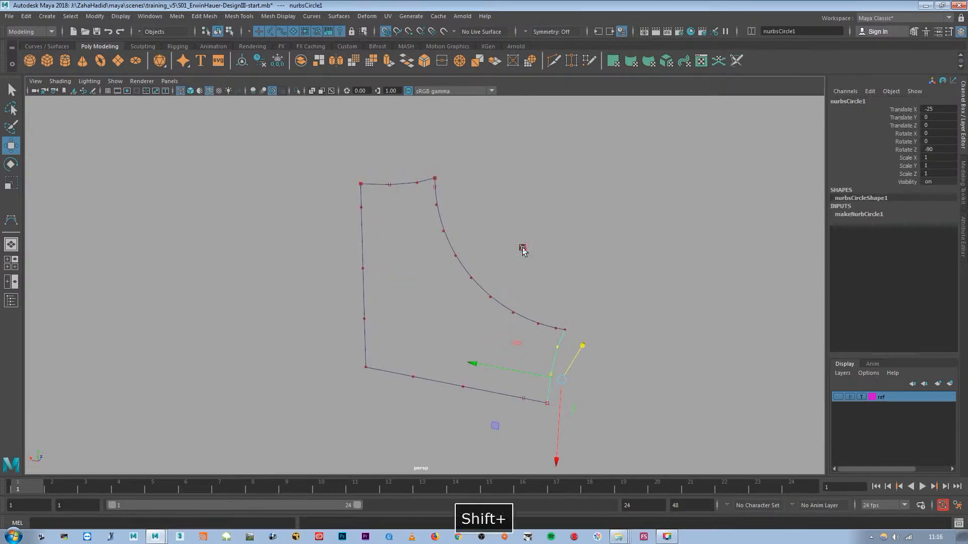
left_click_drag(402, 165, 393, 209, "shift")
left_click_drag(333, 284, 426, 338, "shift")
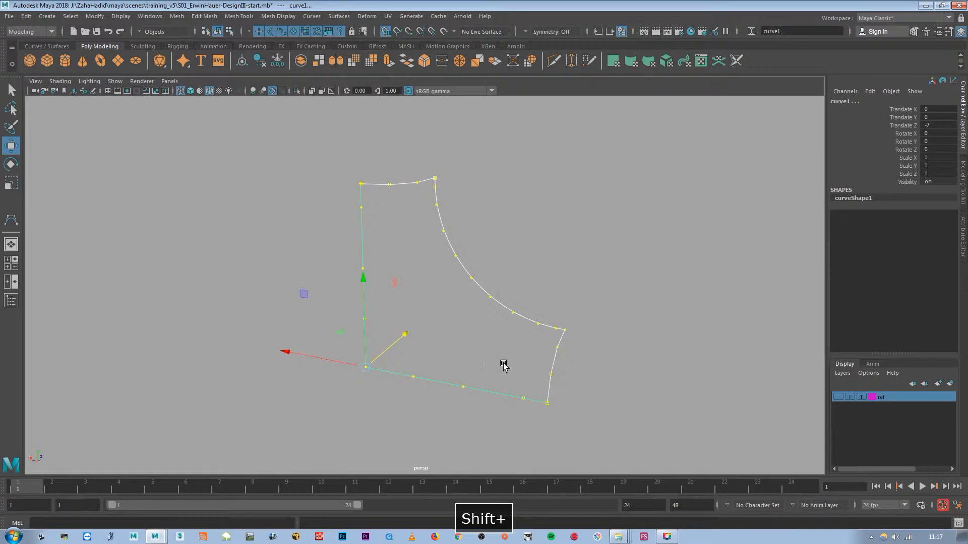
left_click_drag(495, 283, 495, 316, "alt")
left_click(340, 15)
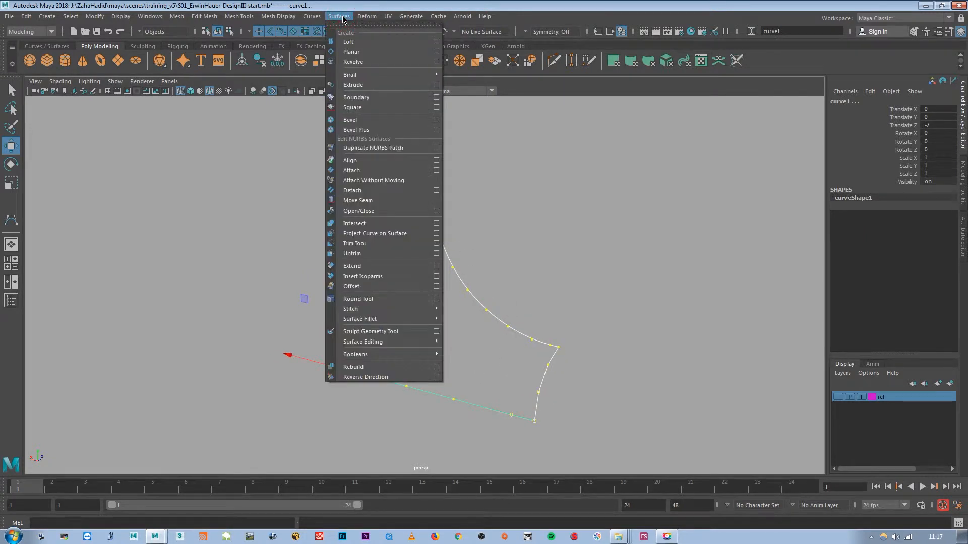
left_click(436, 97)
left_click(643, 190)
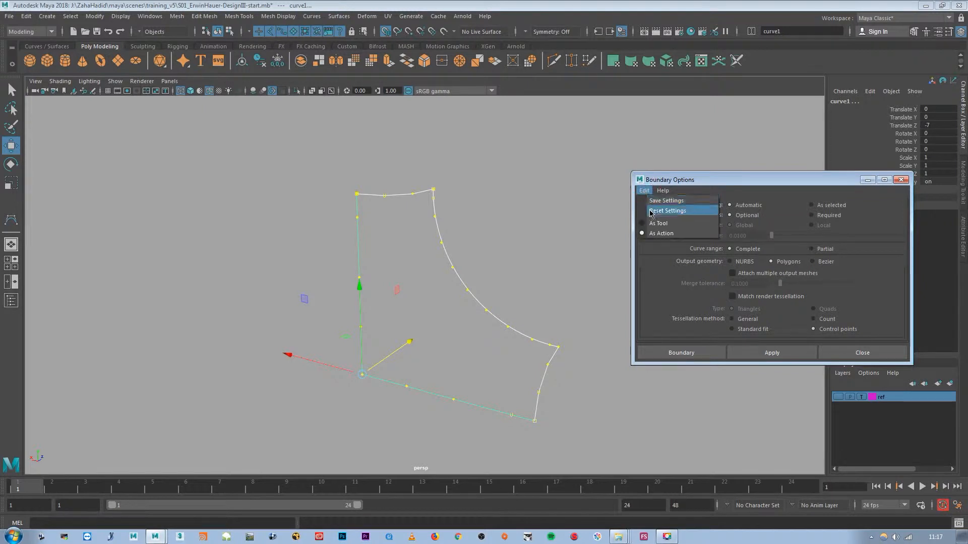
left_click(667, 210)
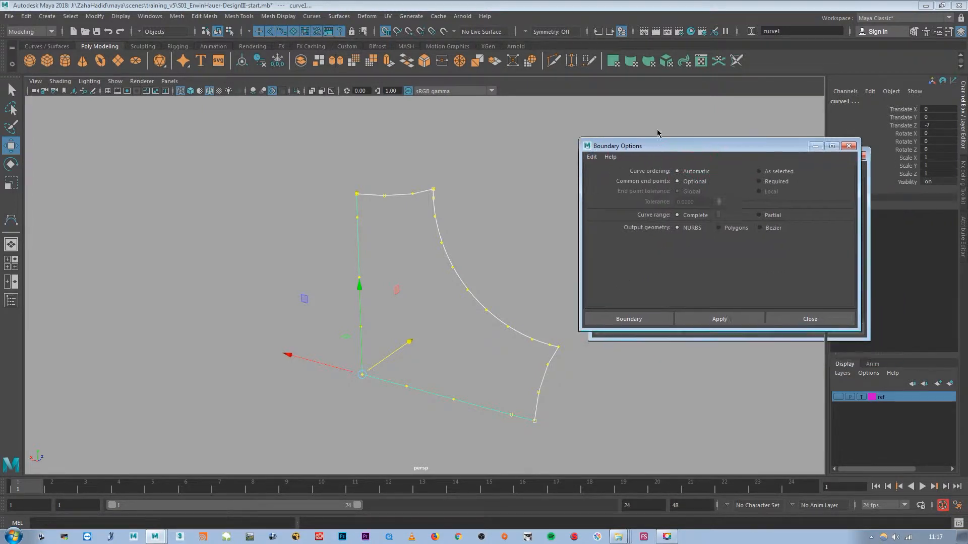
- Set the Boundary output geometry to Polygons and the tessellation method to Control points
middle_click_drag(469, 339, 504, 302, "alt")
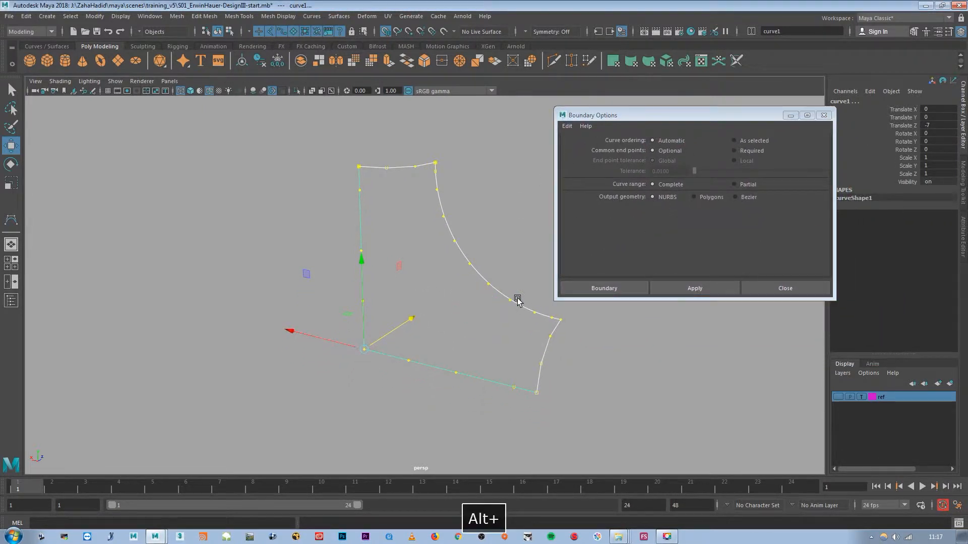
left_click(702, 198)
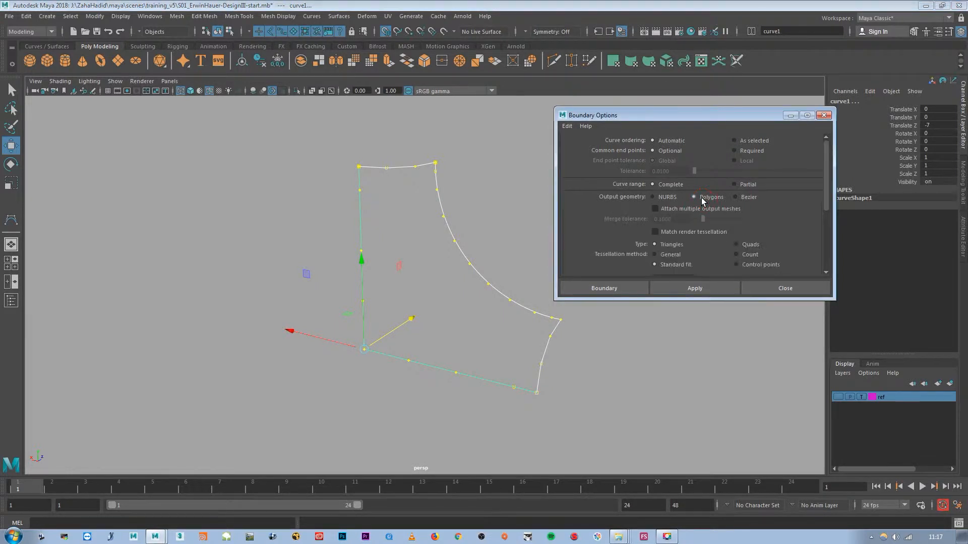
left_click(741, 266)
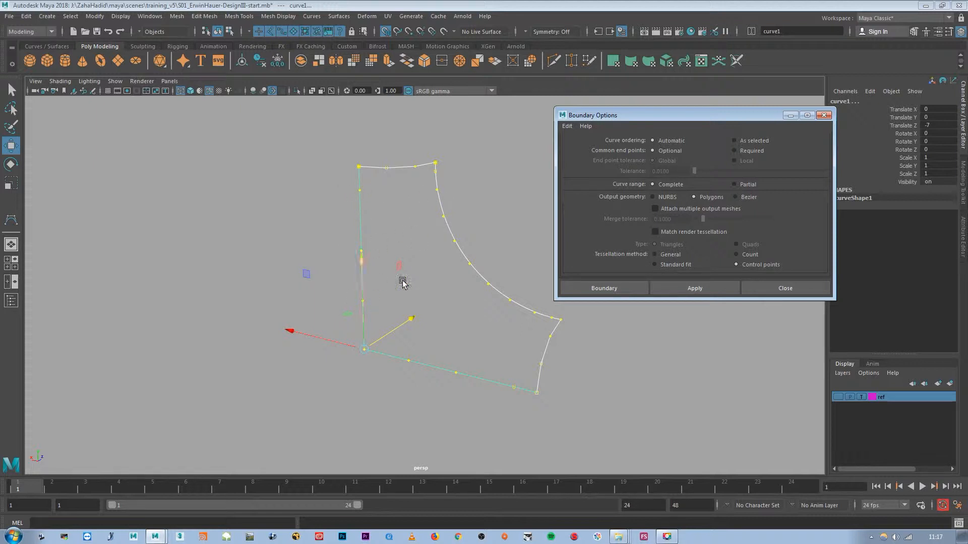
- Generate a trial boundary surface from the selected curves, inspect its mesh divisions, and undo it
left_click(694, 288)
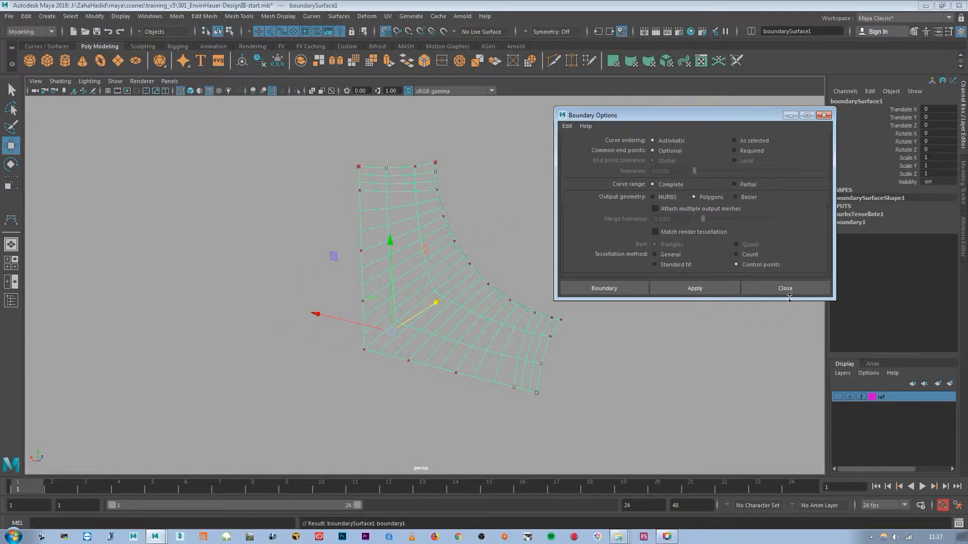
left_click_drag(434, 274, 418, 299, "alt")
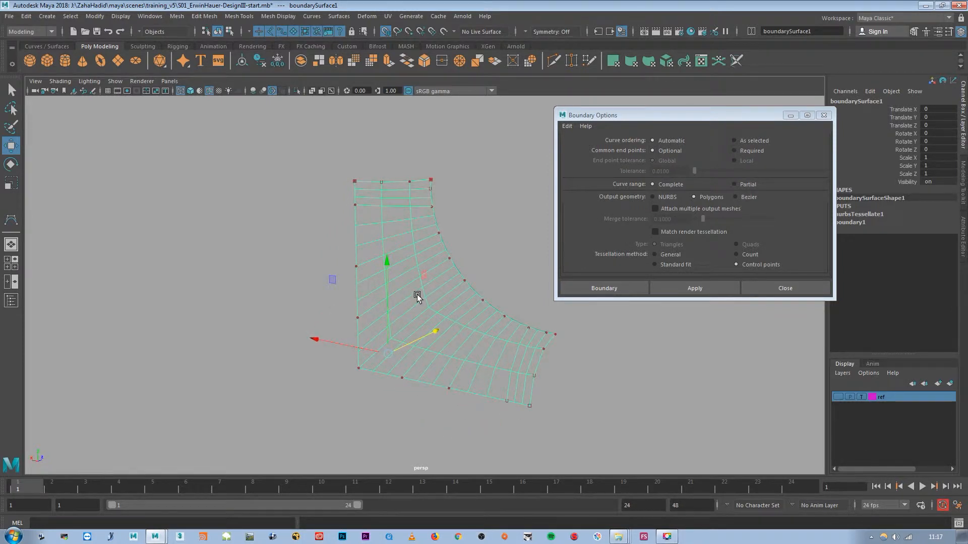
key("ctrl+z")
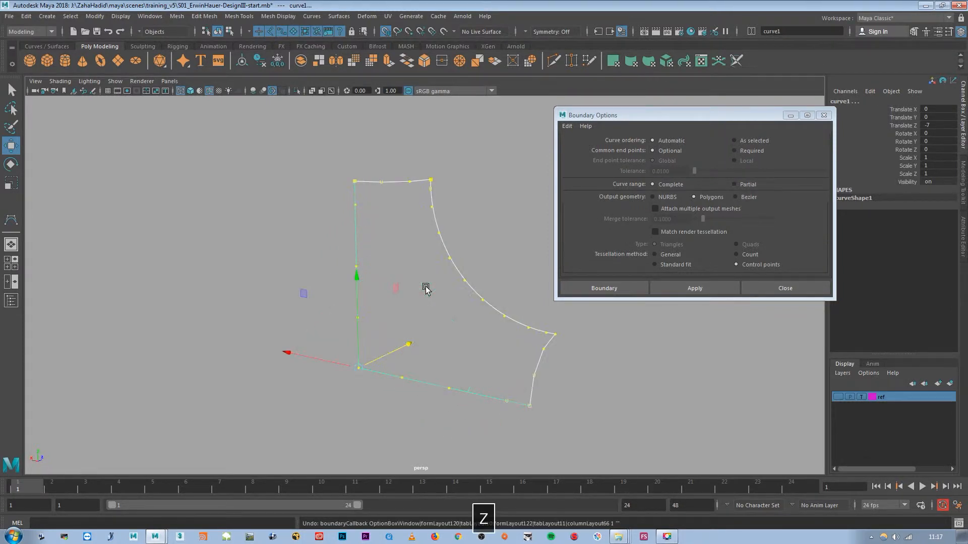
- Set the degree of the large arc curve to Linear in its circle construction inputs
left_click_drag(484, 376, 485, 352, "alt")
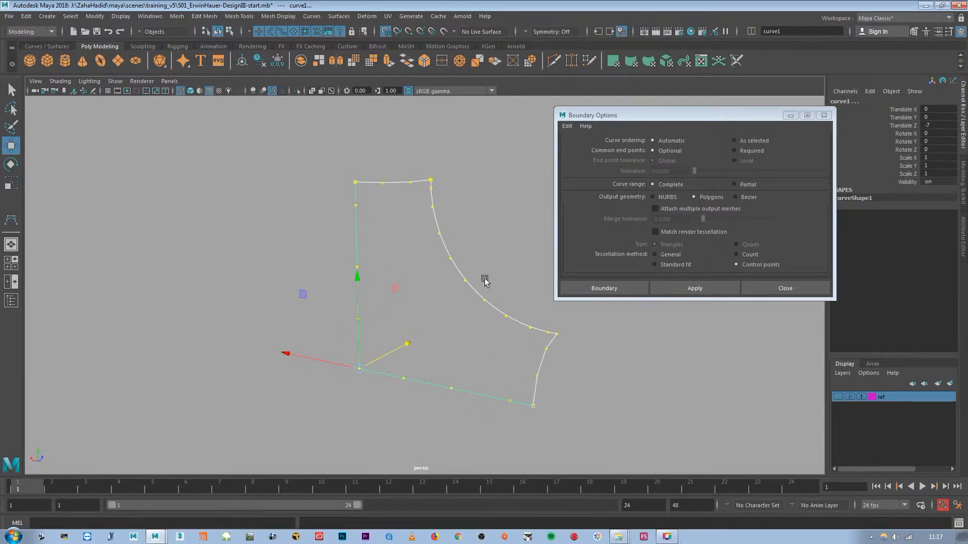
left_click(473, 300)
left_click(876, 213)
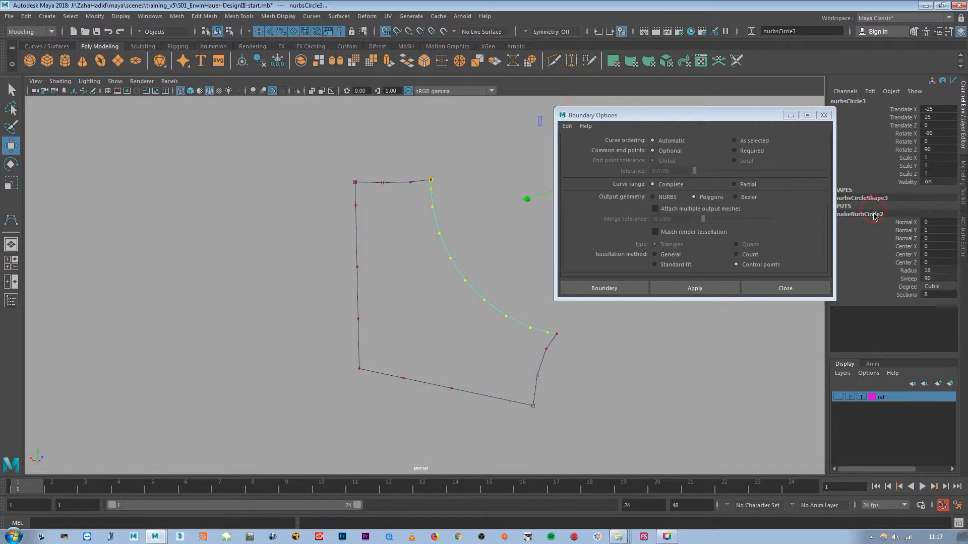
left_click(946, 291)
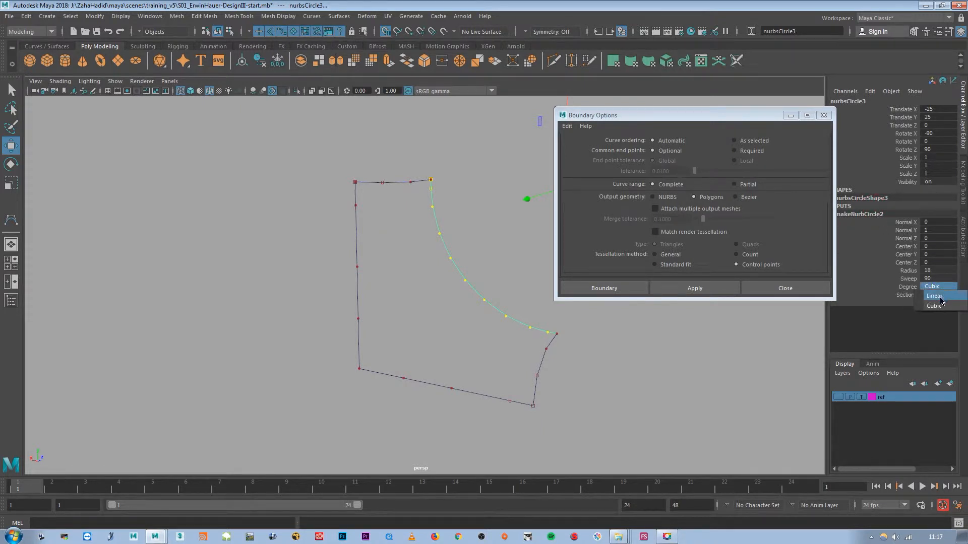
left_click(939, 297)
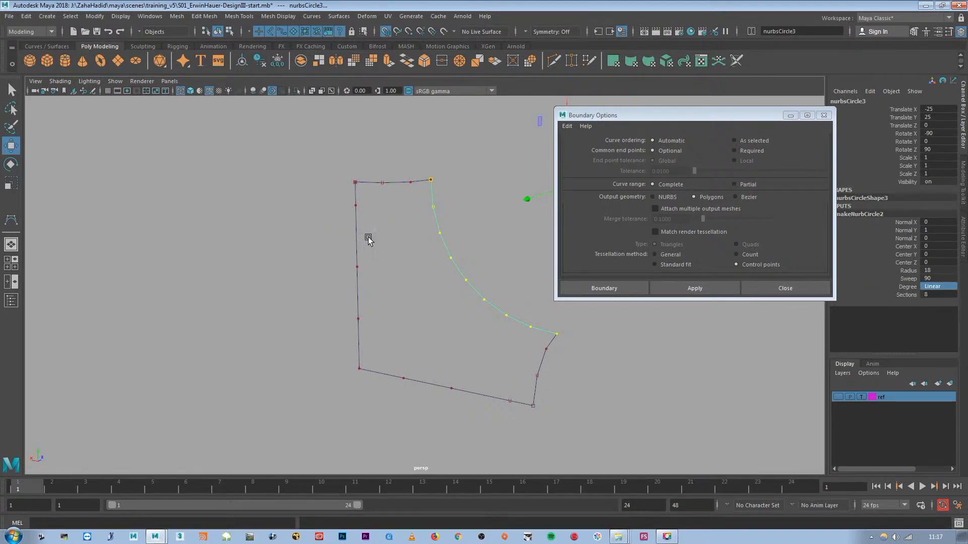
- Reselect the four profile curves in order, create the polygon boundary surface from them, and close the Boundary options
left_click(534, 328)
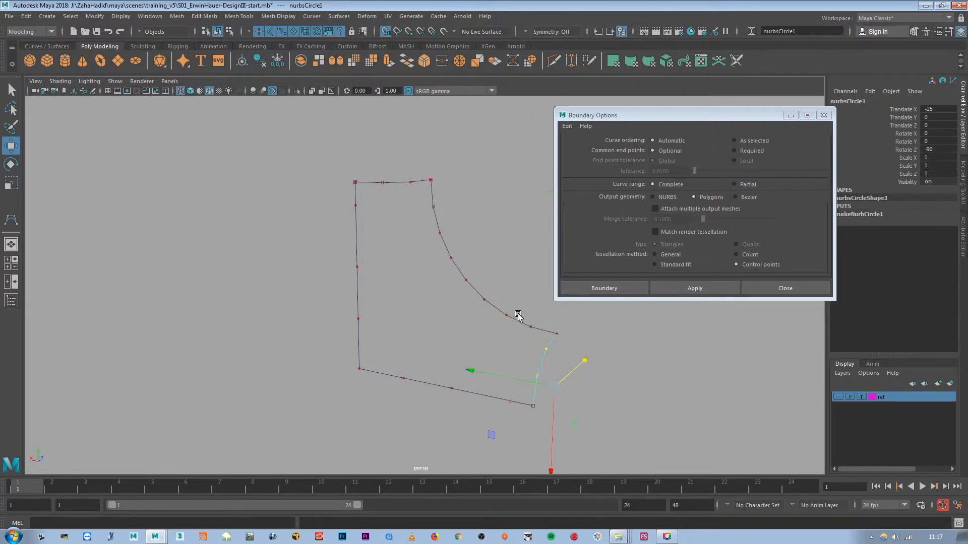
left_click_drag(506, 268, 472, 282, "shift")
left_click_drag(403, 145, 397, 227, "shift")
left_click_drag(342, 279, 409, 302, "shift")
left_click_drag(458, 359, 468, 414, "shift")
left_click(694, 289)
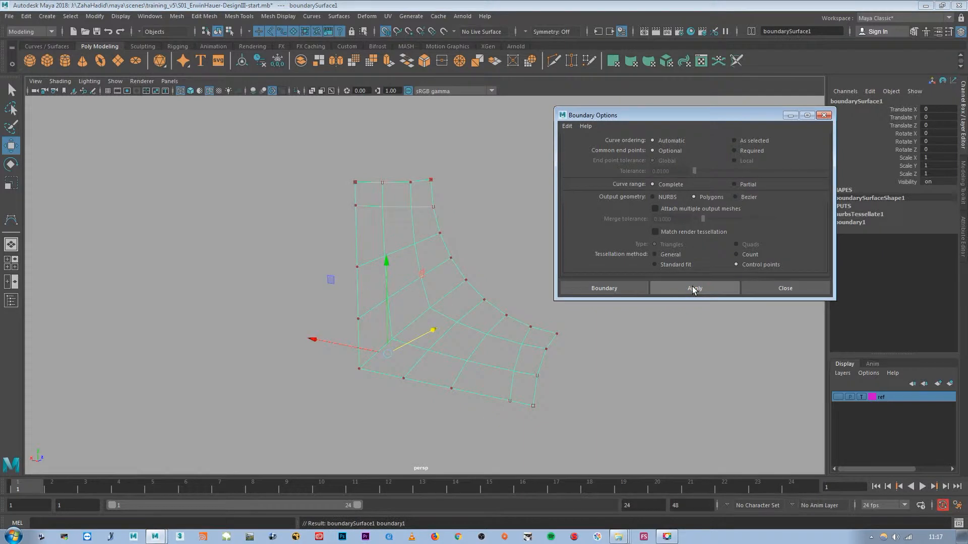
left_click_drag(458, 281, 474, 302, "alt")
middle_click_drag(474, 301, 480, 284, "alt")
left_click(780, 290)
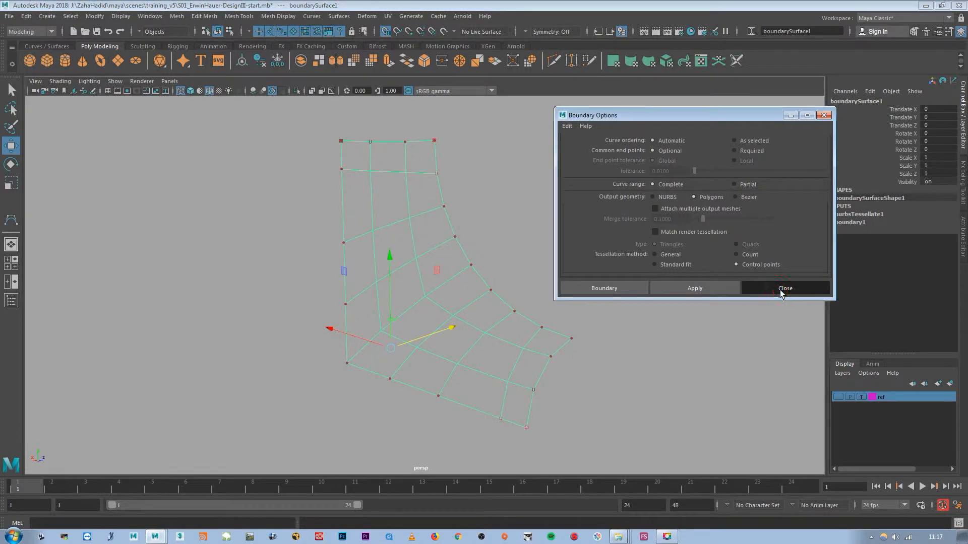
left_click_drag(504, 320, 438, 231, "alt")
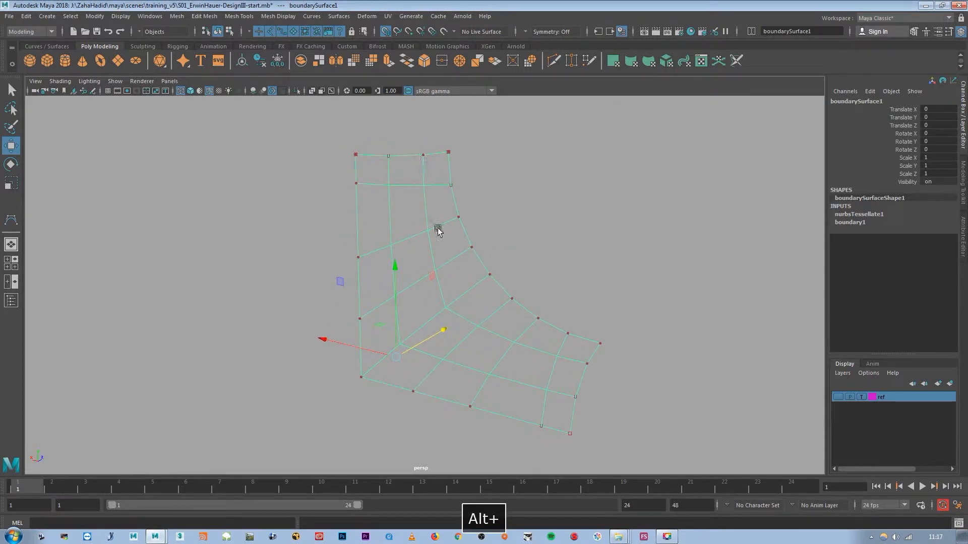
left_click_drag(523, 371, 550, 364, "alt")
left_click_drag(525, 301, 493, 304, "alt")
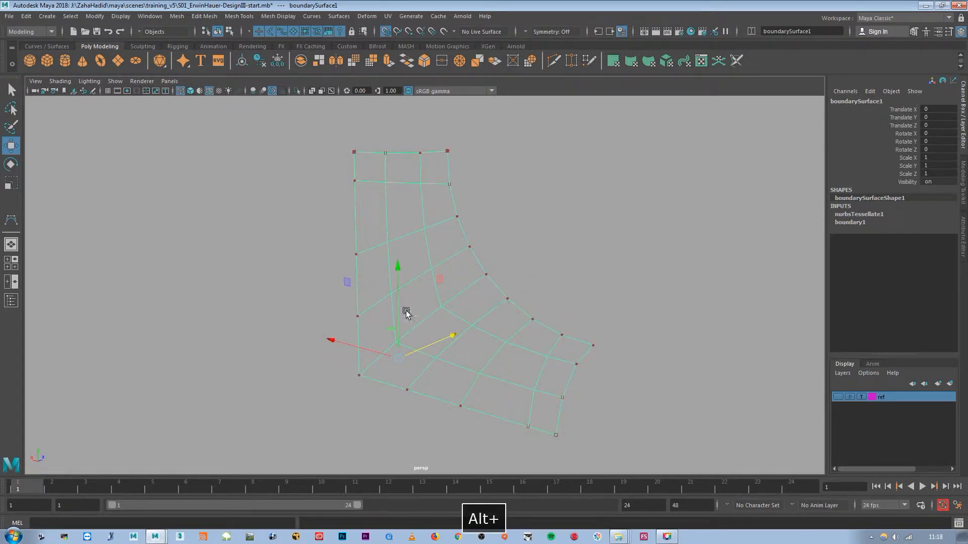
left_click_drag(514, 353, 492, 335, "alt")
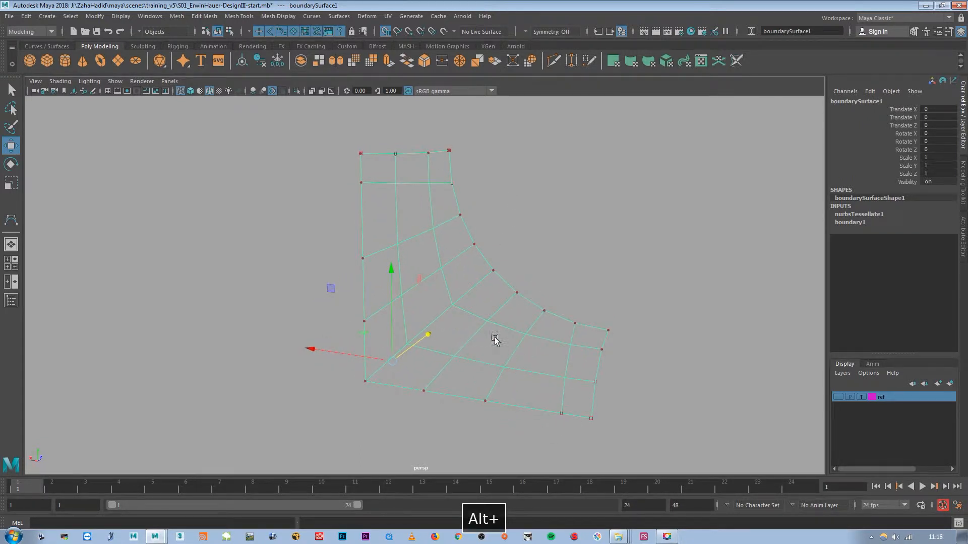
left_click(657, 268)
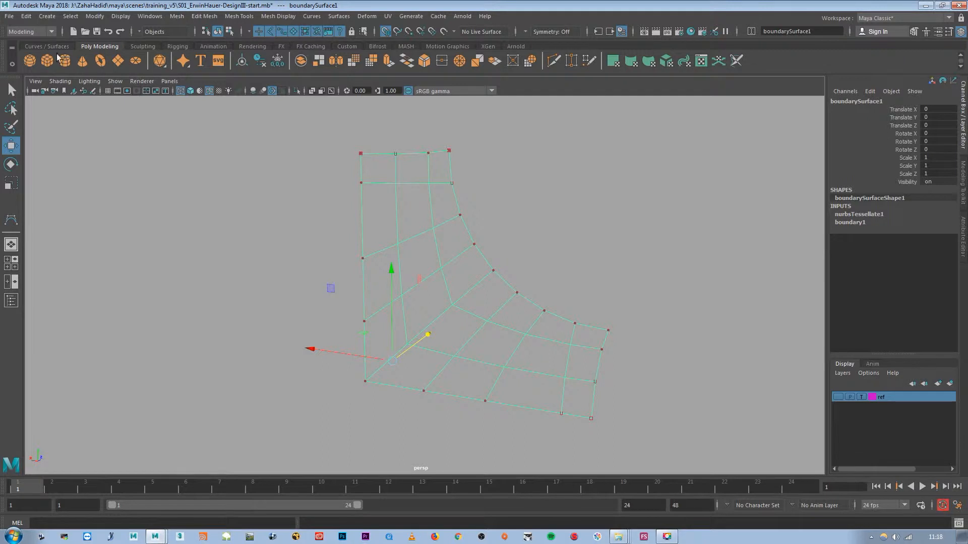
- Open the Outliner and dock it between the viewport and the channel box
left_click(150, 16)
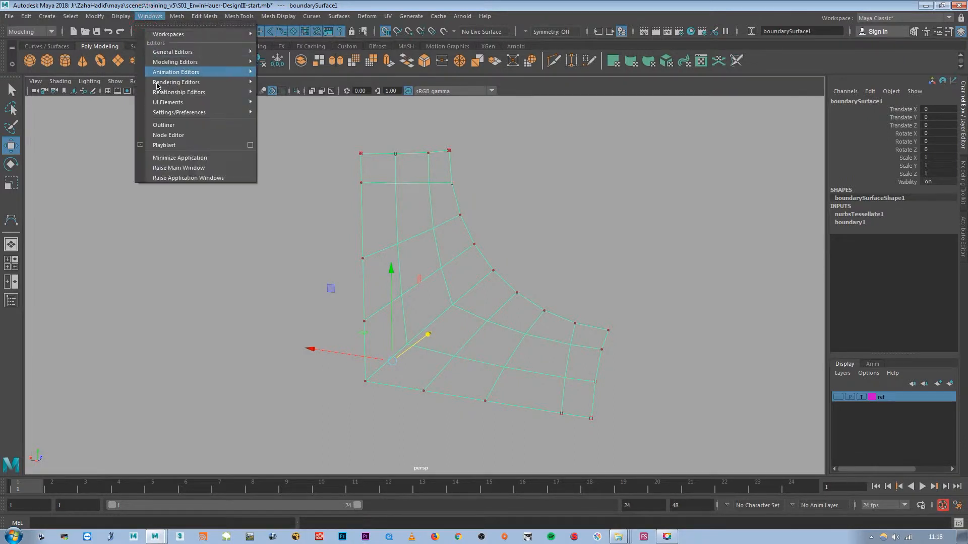
left_click(165, 126)
left_click_drag(706, 99, 825, 129)
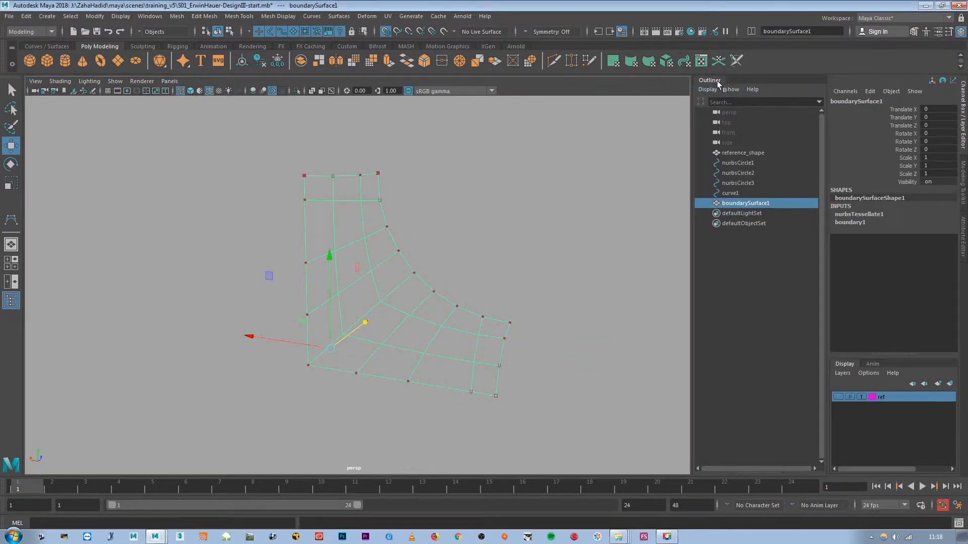
left_click_drag(712, 80, 23, 137)
left_click_drag(29, 82, 825, 132)
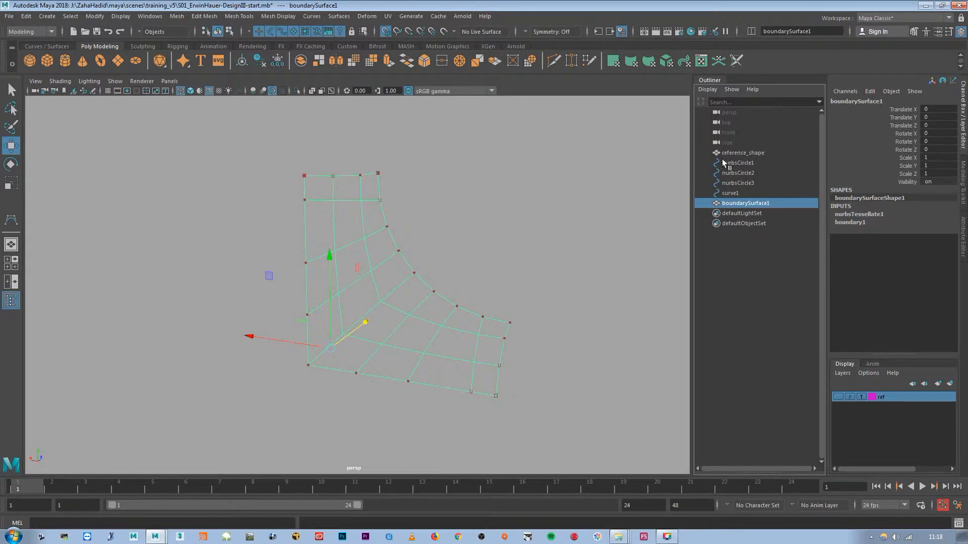
- Hide reference_shape, the three nurbsCircle curves and curve1, and select boundarySurface1
left_click_drag(733, 190, 737, 155)
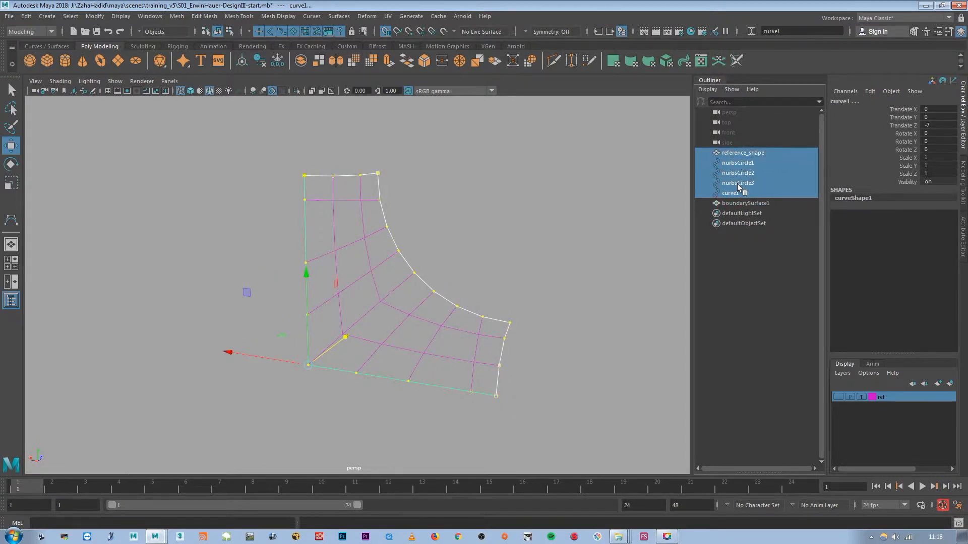
key("ctrl+h")
left_click(729, 203)
- Use Multi-Cut to cut from the midpoint of the horizontal corner edge through the inner vertex to the midpoint of the vertical corner edge
left_click_drag(452, 235, 458, 234, "alt")
left_click_drag(491, 283, 372, 324, "alt")
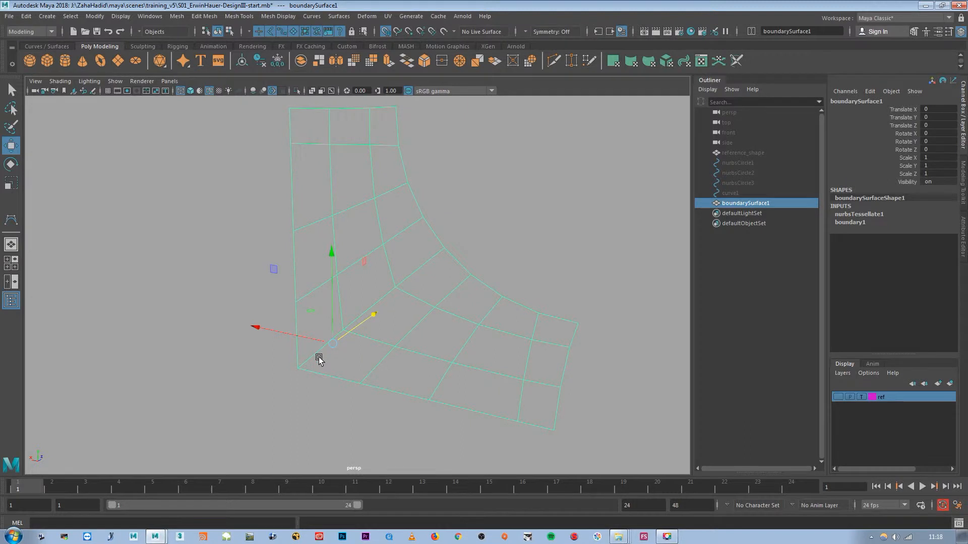
left_click_drag(318, 359, 380, 327, "alt")
key("q")
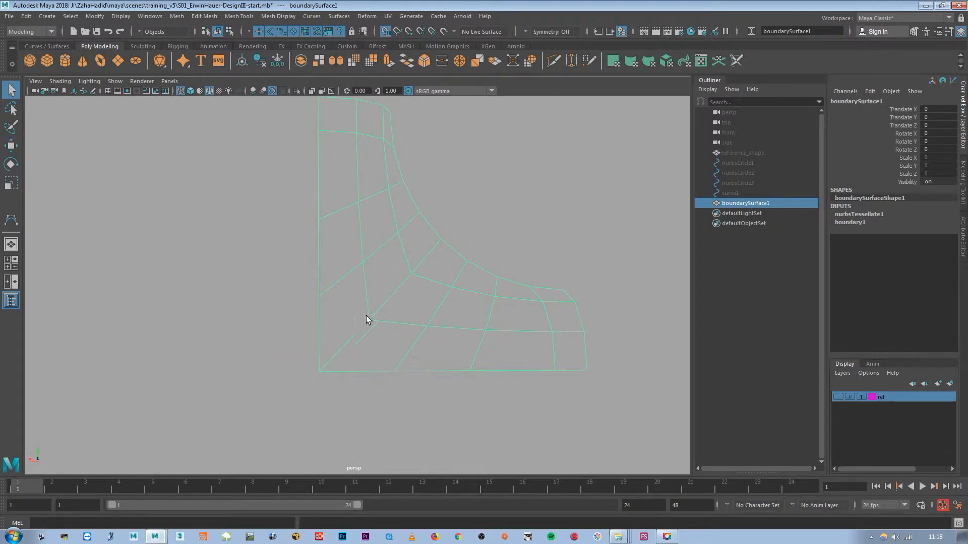
right_click_drag(371, 321, 310, 292, "shift")
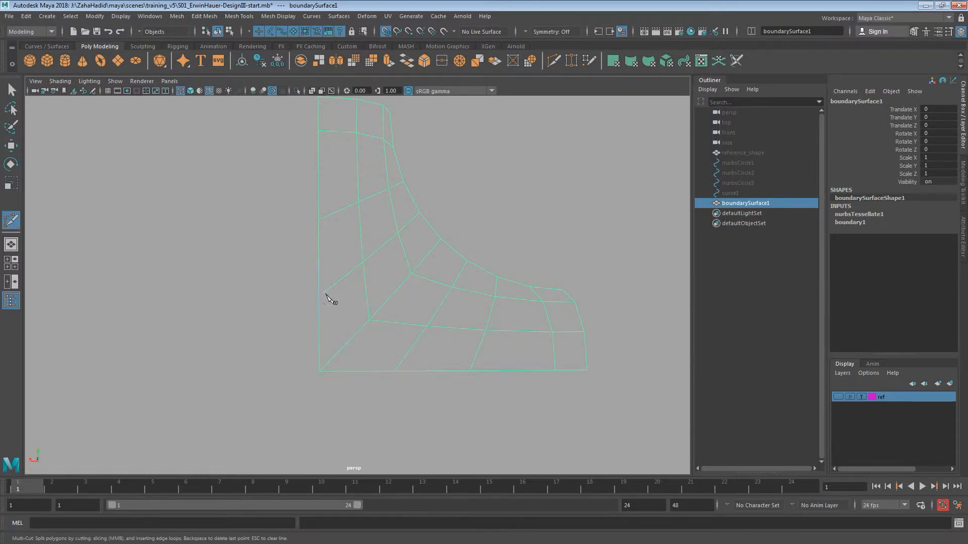
left_click(358, 372, "shift")
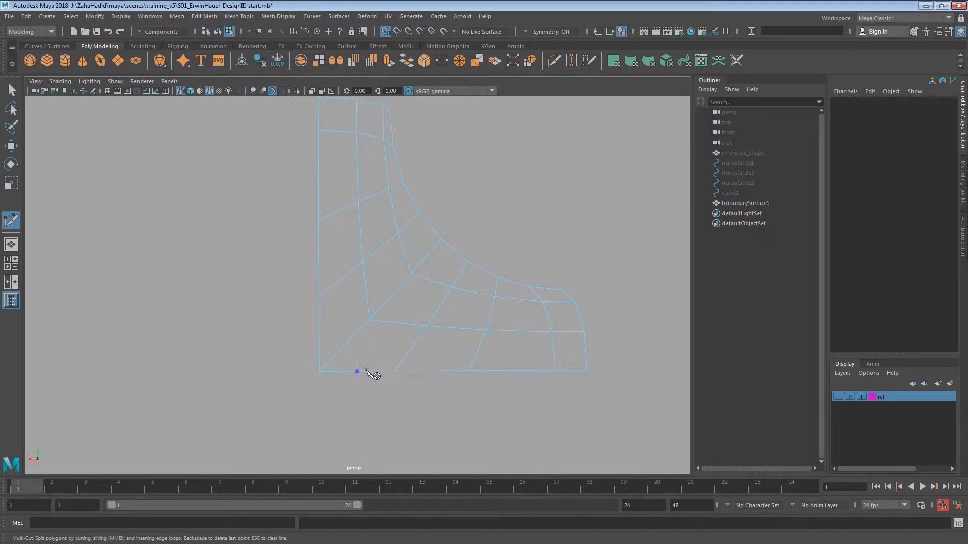
left_click(369, 320)
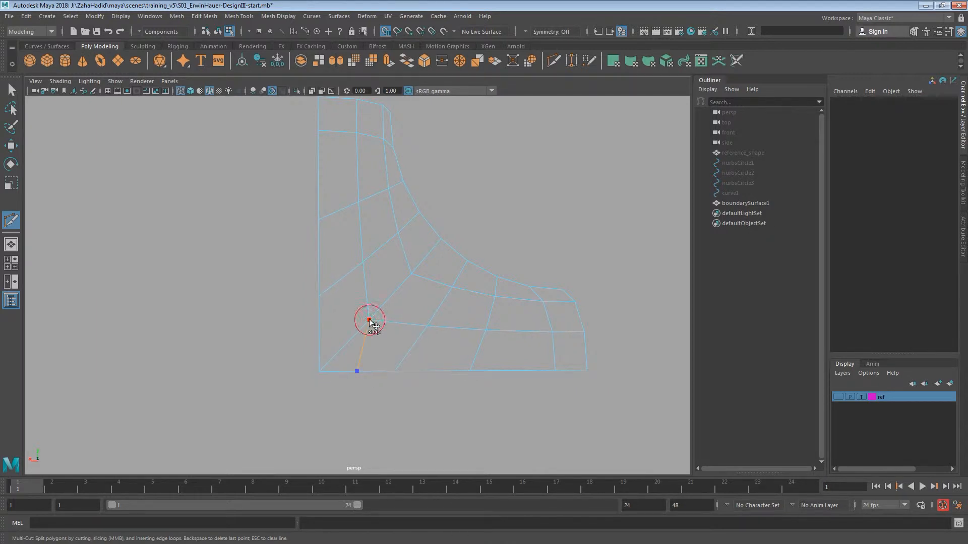
left_click(318, 334, "shift")
right_click(249, 363)
left_click_drag(292, 342, 264, 352, "alt")
key("q")
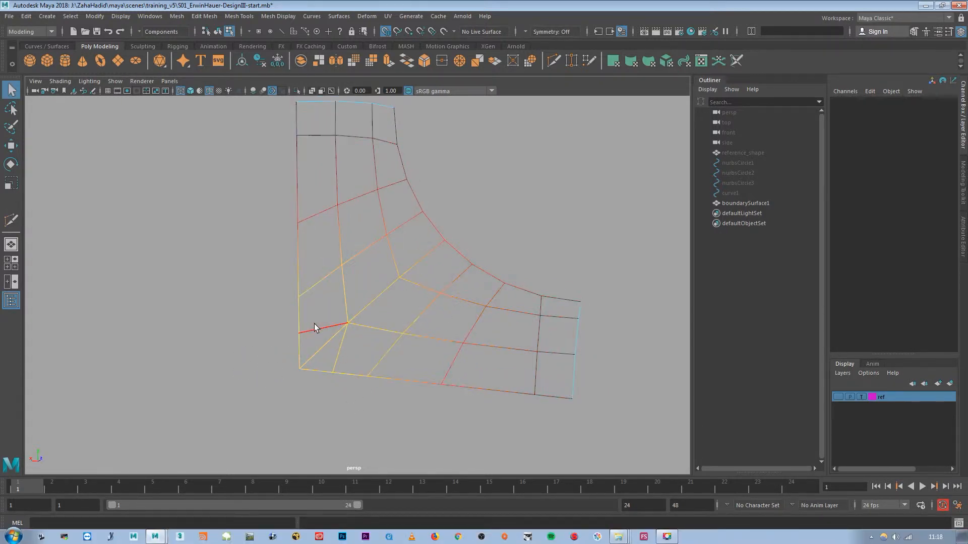
- Turn off soft selection and delete the diagonal edge running from the surface's corner to the inner vertex
key("b")
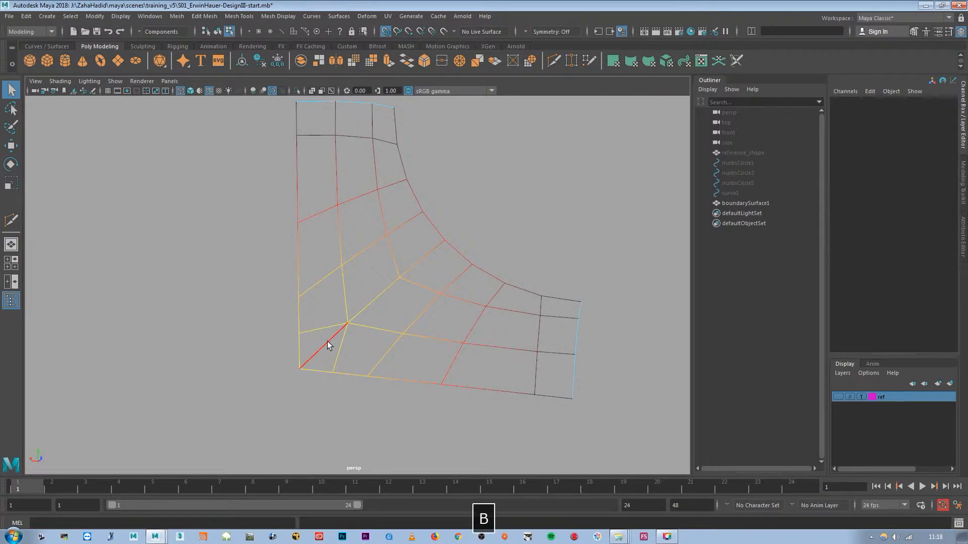
key("b")
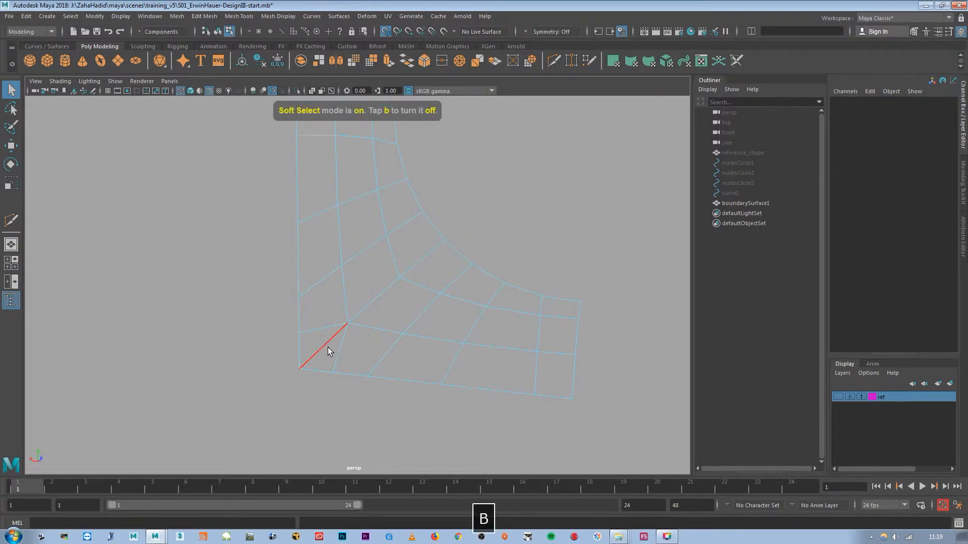
left_click(327, 348)
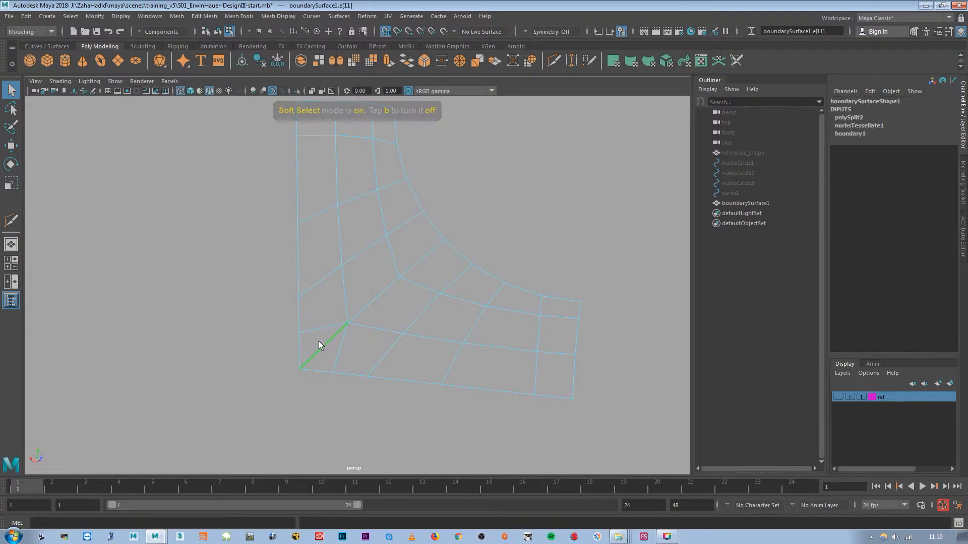
key("BackSpace")
left_click_drag(339, 345, 358, 225, "alt")
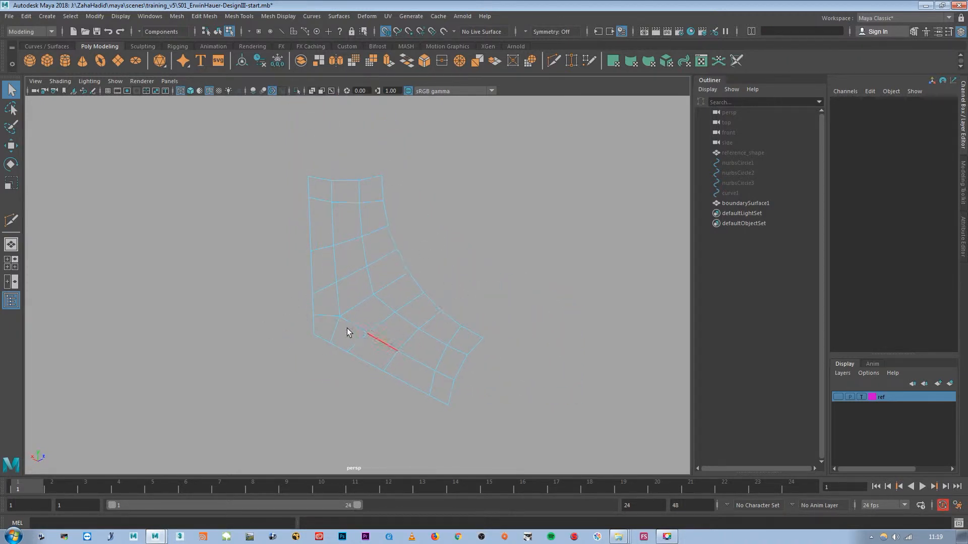
left_click_drag(346, 328, 503, 388, "alt")
- Select boundarySurface1 in object mode, open the Mirror options and reset them to defaults
left_click(740, 203)
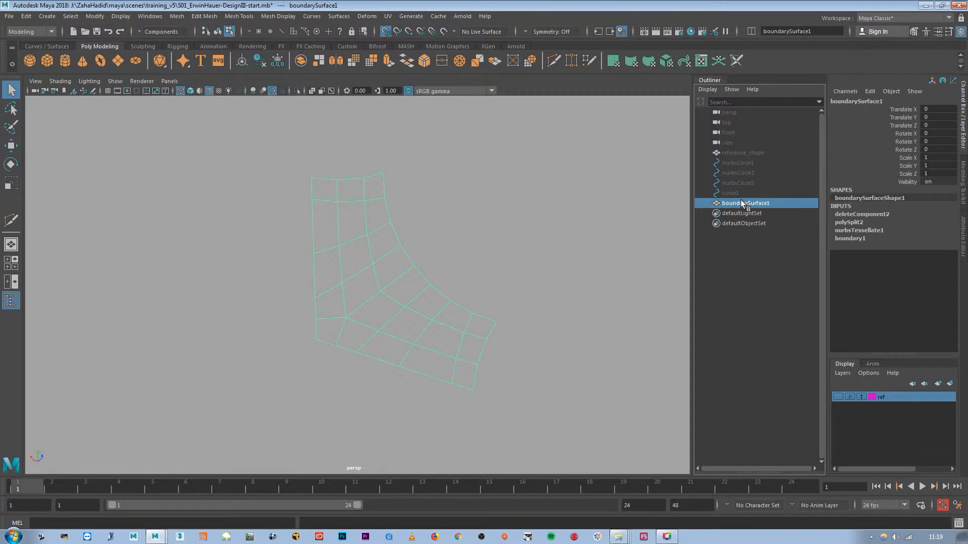
left_click(413, 247)
right_click_drag(379, 256, 447, 237)
left_click_drag(388, 272, 374, 274, "alt")
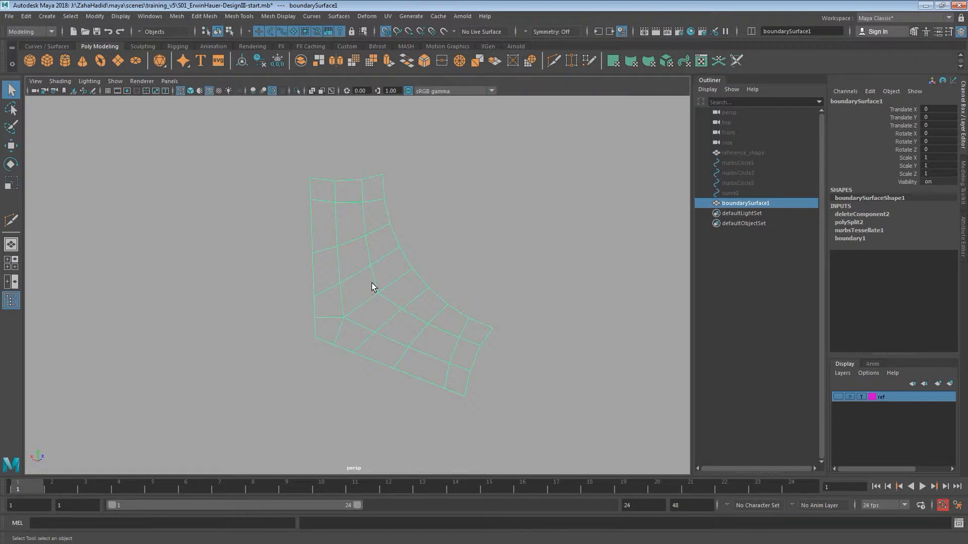
right_click_drag(372, 289, 421, 401, "shift")
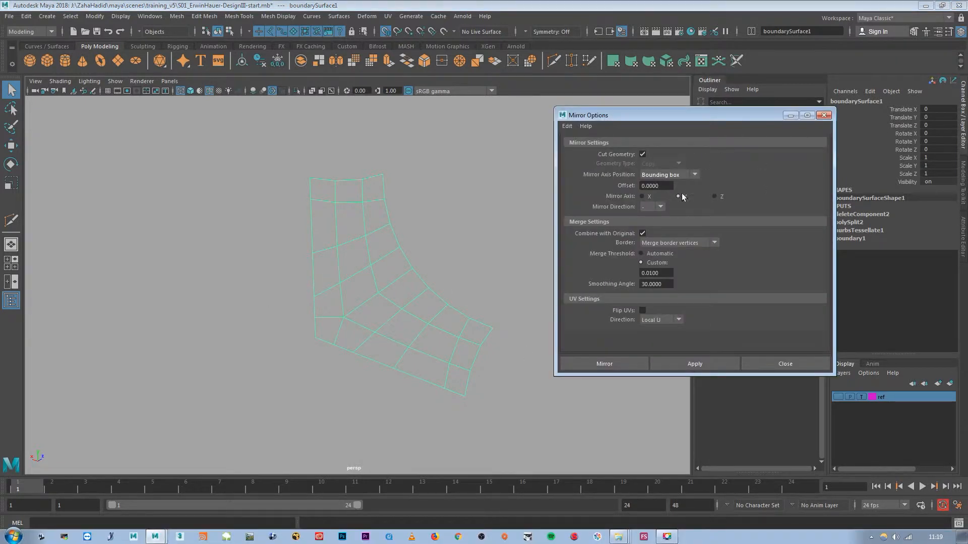
left_click(568, 126)
left_click(578, 145)
- Set the mirror axis position to Bounding box, the custom merge threshold to 0.01 and the mirror axis to Z
left_click(658, 175)
left_click(662, 187)
left_click(642, 263)
left_click_drag(659, 273, 652, 273)
type("1")
key("Return")
left_click(664, 285)
middle_click_drag(415, 277, 421, 280, "alt")
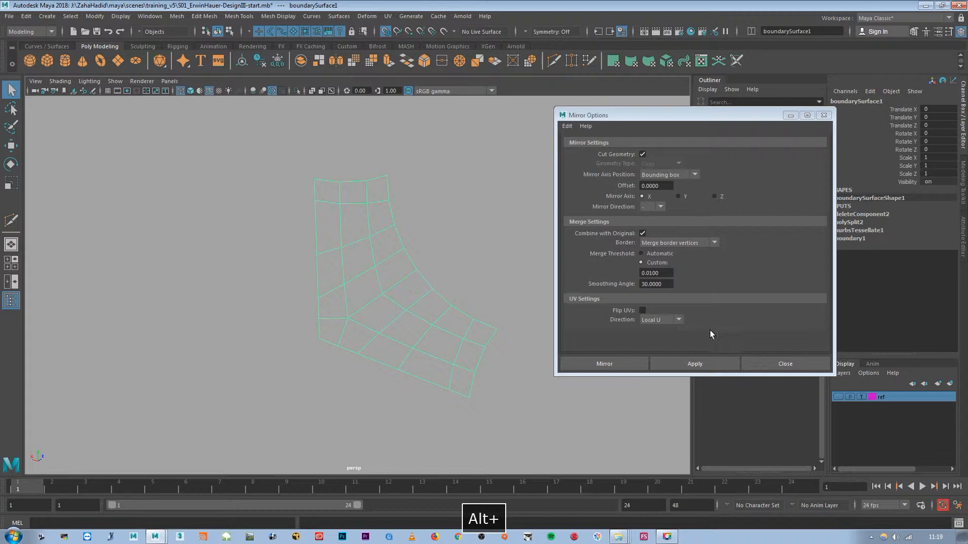
left_click(714, 197)
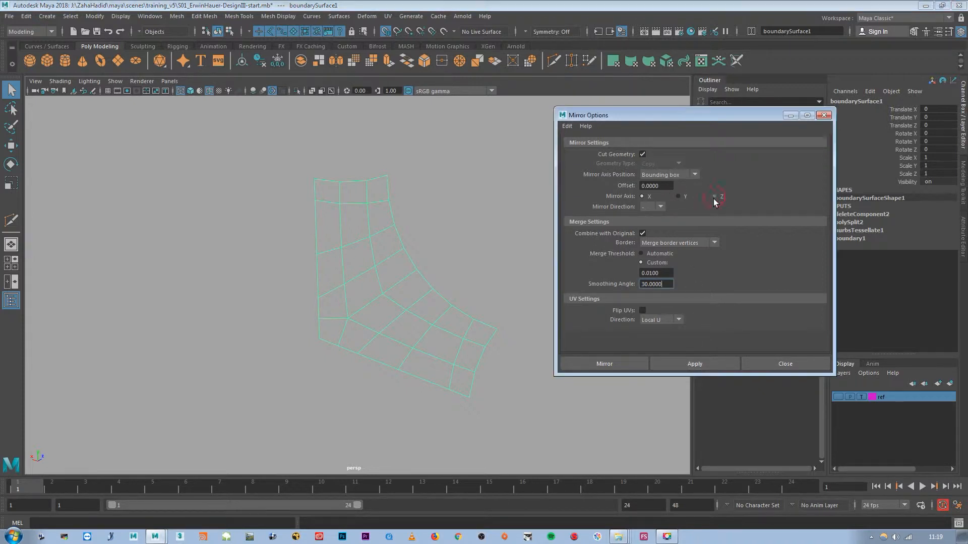
- Try to mirror the surface across Z in the negative direction, and undo it
left_click(693, 364)
left_click_drag(335, 302, 281, 324, "alt")
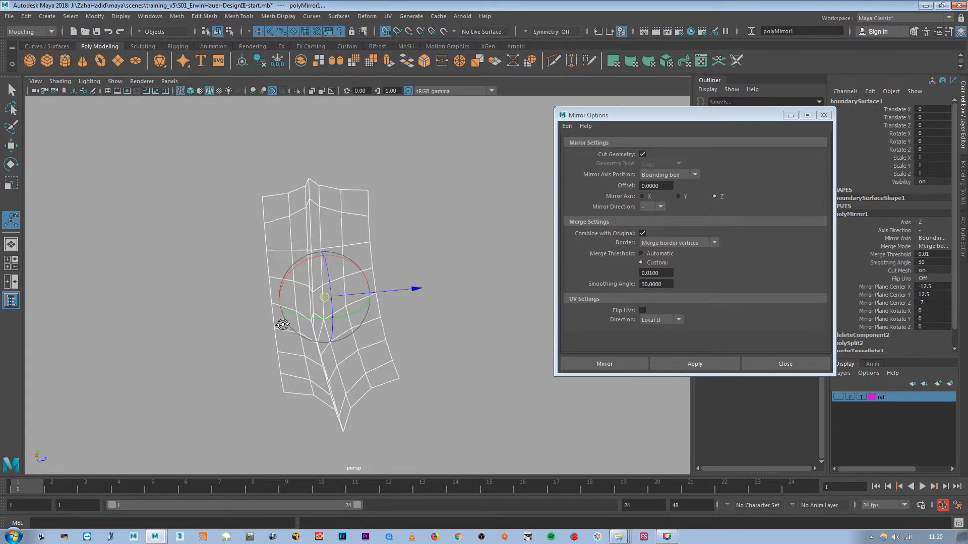
key("z")
- Mirror the surface in the positive direction, first across the Z axis and then across the X axis
left_click(657, 207)
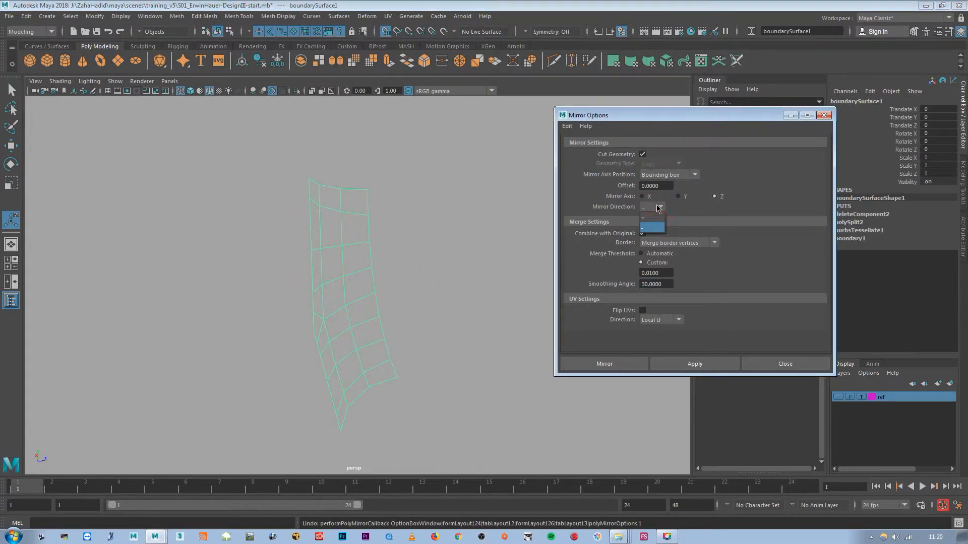
left_click(655, 219)
left_click(710, 364)
left_click_drag(539, 327, 515, 278, "alt")
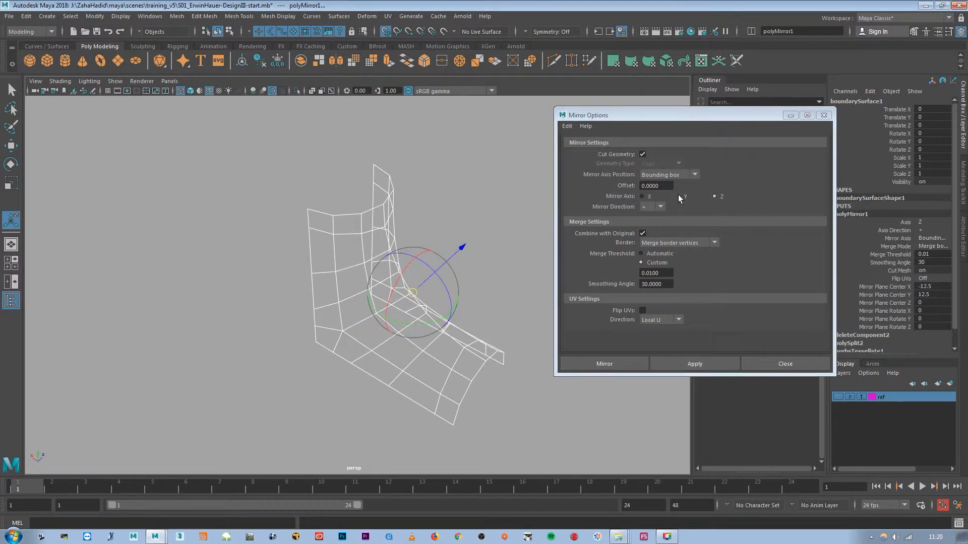
left_click(647, 196)
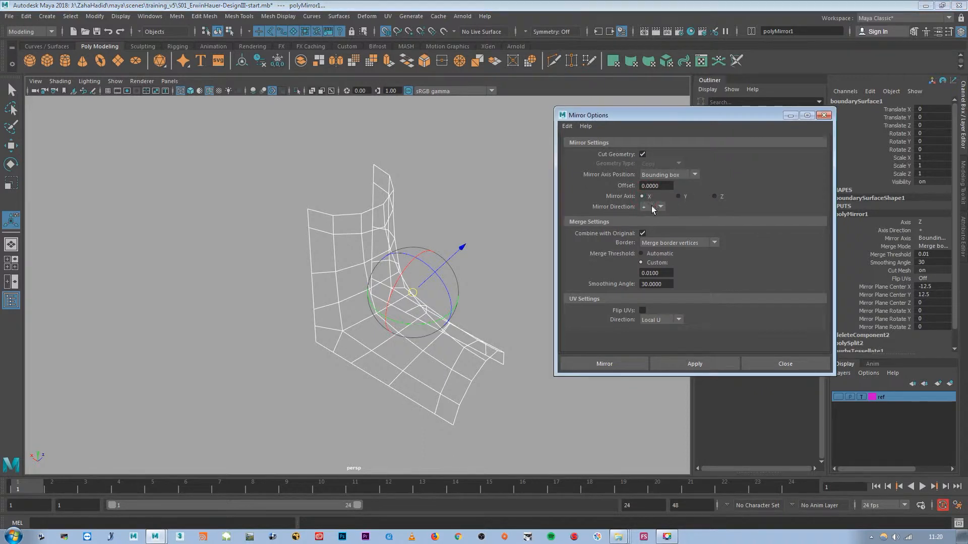
left_click(703, 361)
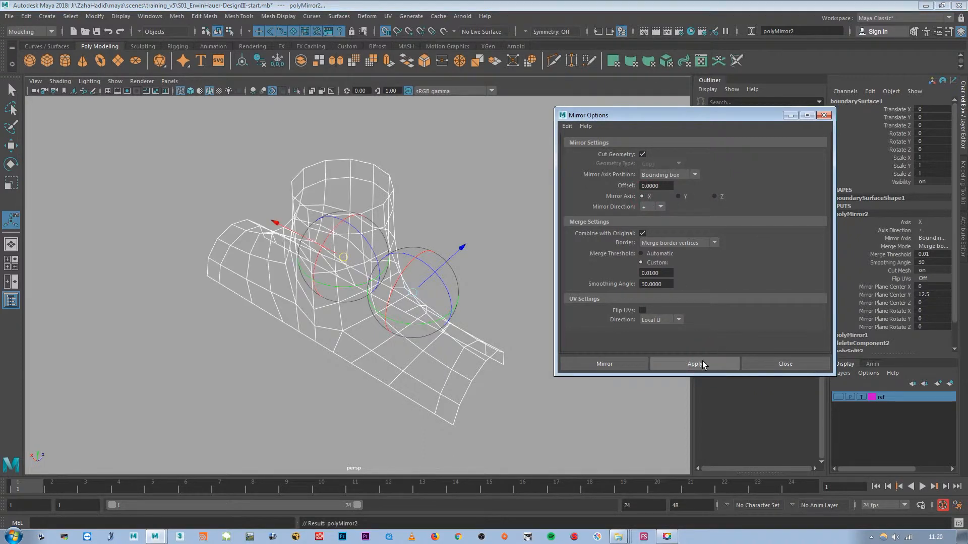
- Mirror the half module across the Y axis in the negative direction and close the Mirror options
left_click(677, 196)
left_click(658, 207)
left_click(648, 228)
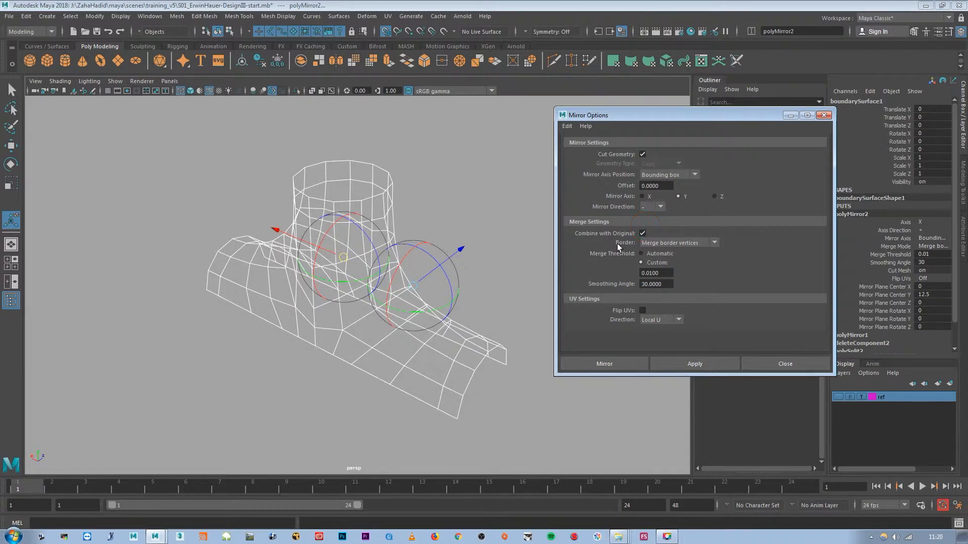
left_click(703, 364)
left_click_drag(338, 190, 558, 290, "alt")
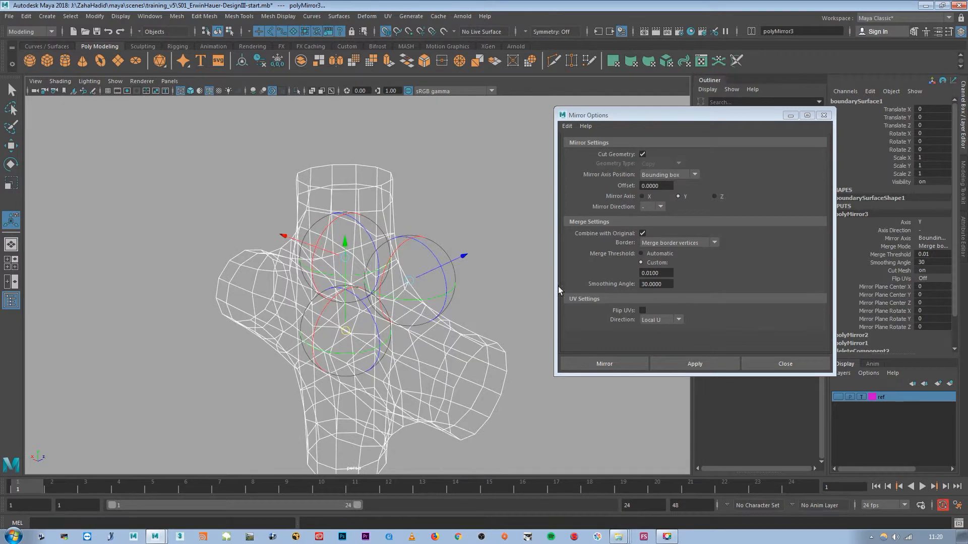
left_click(786, 363)
left_click_drag(462, 295, 412, 182, "alt")
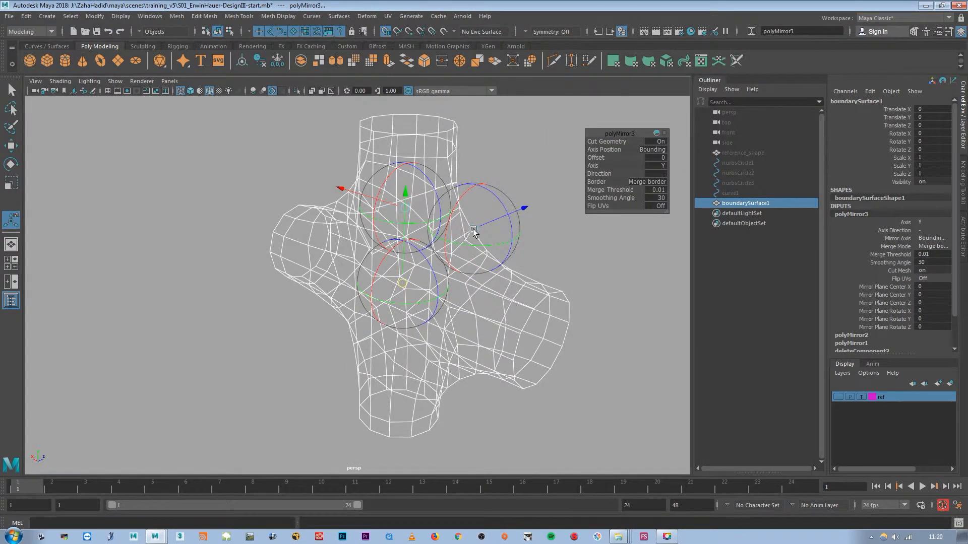
- Leave the mirror manipulator and reselect the mirrored module in object mode
left_click(588, 272)
right_click_drag(456, 257, 505, 242)
key("q")
left_click_drag(363, 264, 378, 270, "alt")
left_click(468, 349)
- Display the module in shaded mode with smooth mesh preview
left_click_drag(400, 307, 434, 288, "alt")
right_click_drag(434, 288, 499, 318, "alt")
left_click_drag(499, 317, 441, 319, "alt")
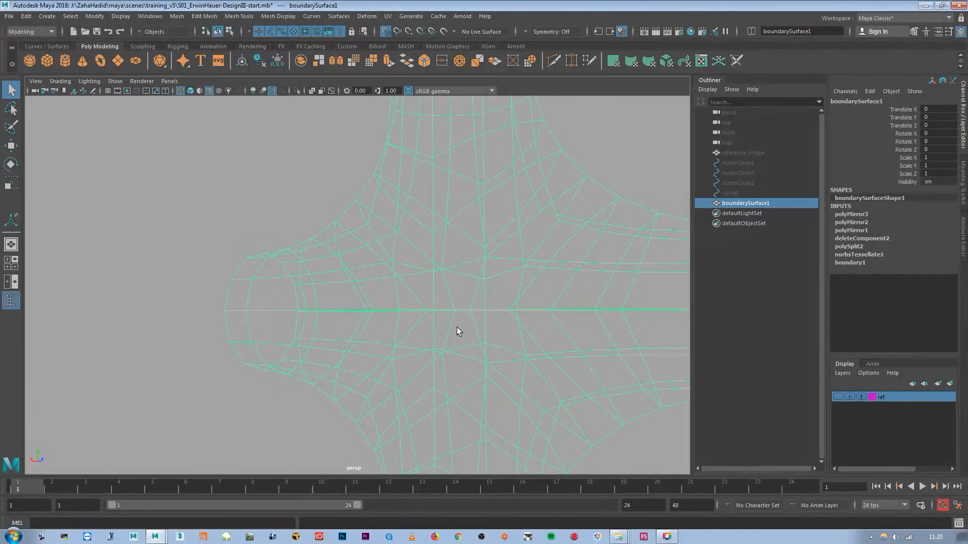
key("5")
right_click_drag(505, 316, 453, 332, "alt")
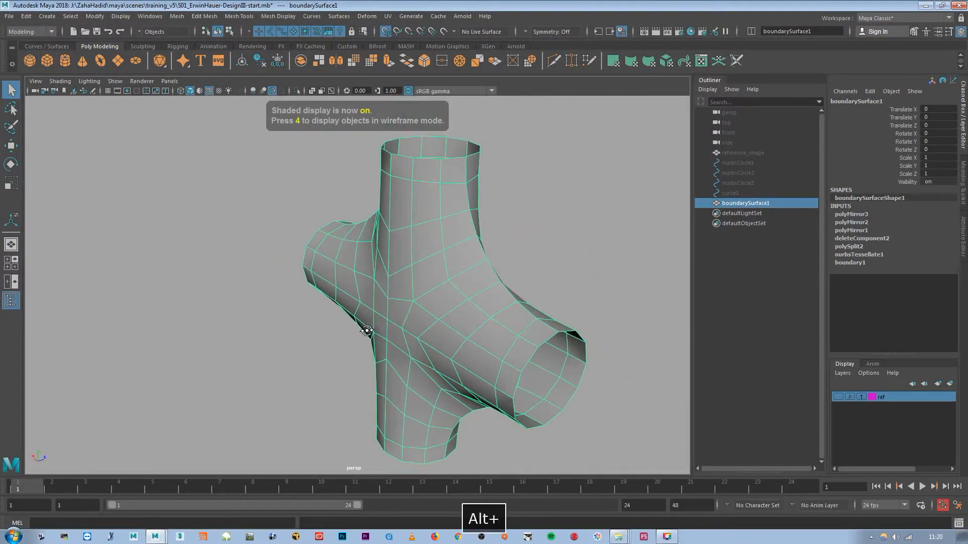
left_click_drag(454, 333, 343, 326, "alt")
key("4")
key("3")
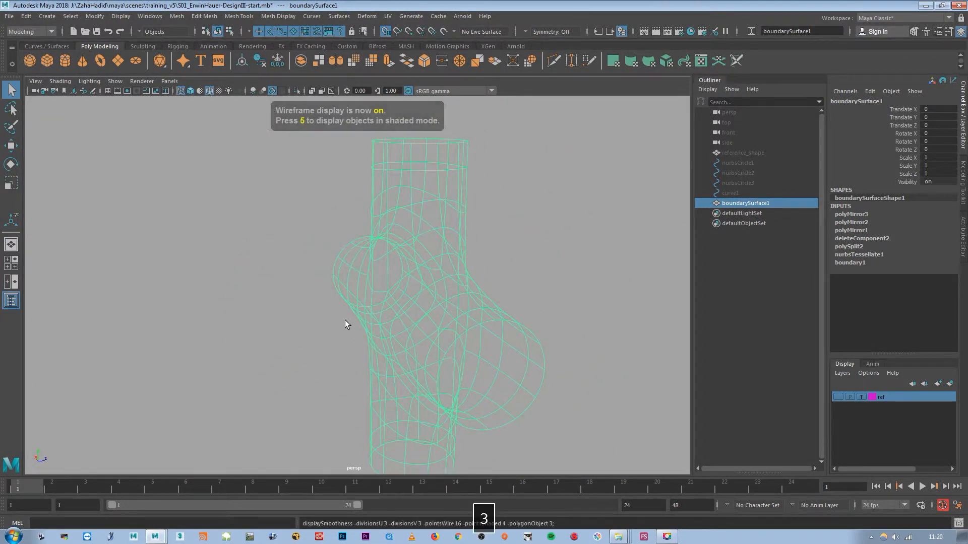
key("5")
- Select all faces of the module and, with grid snapping off, extrude them inward by about 3.1 units
mouse_move(402, 260)
left_mouse_down("alt")
mouse_move(428, 274)
mouse_move(382, 272)
mouse_move(415, 268)
left_mouse_up("alt")
mouse_move(406, 264)
right_mouse_down()
mouse_move(408, 286)
mouse_move(398, 280)
right_mouse_up()
left_click(395, 275)
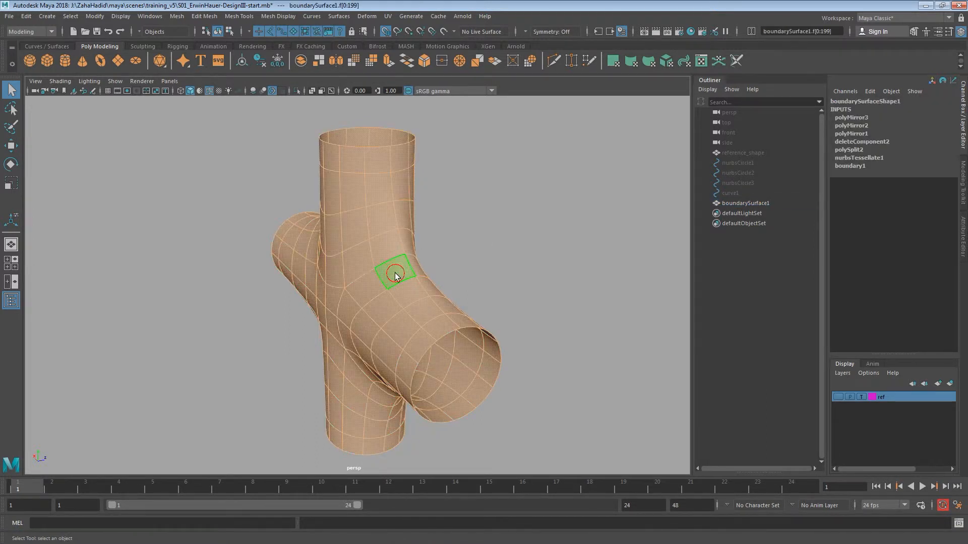
key("space")
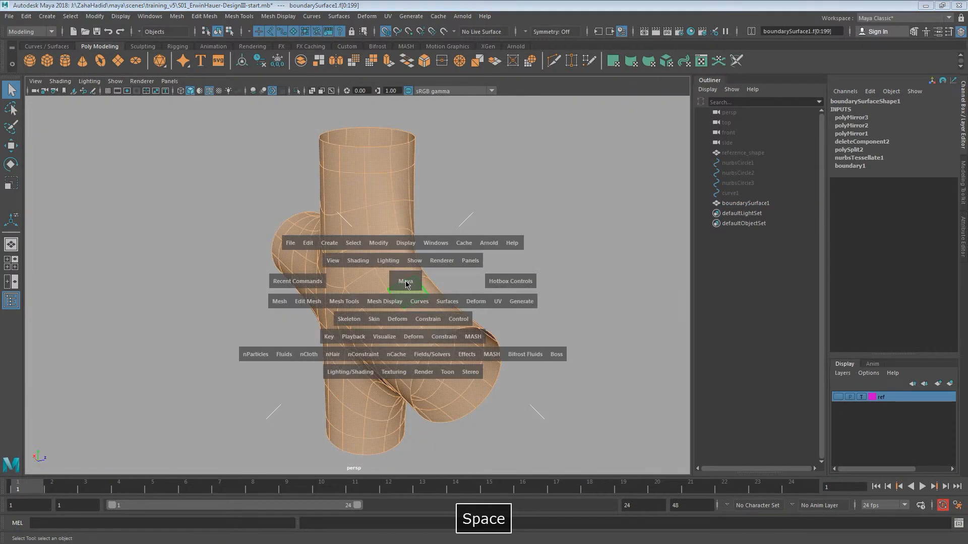
right_click_drag(403, 276, 405, 304, "shift")
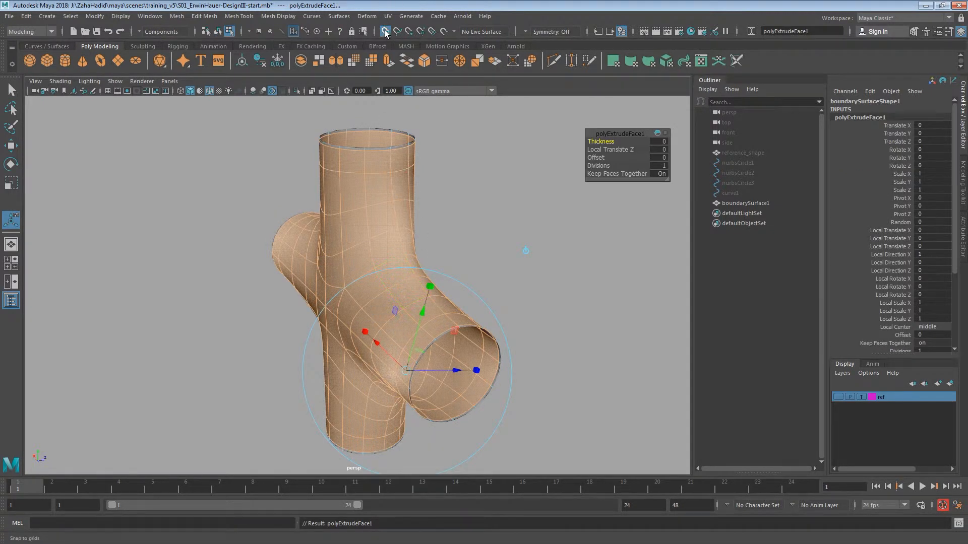
mouse_move(471, 372)
left_mouse_down()
mouse_move(455, 370)
mouse_move(474, 373)
left_mouse_up()
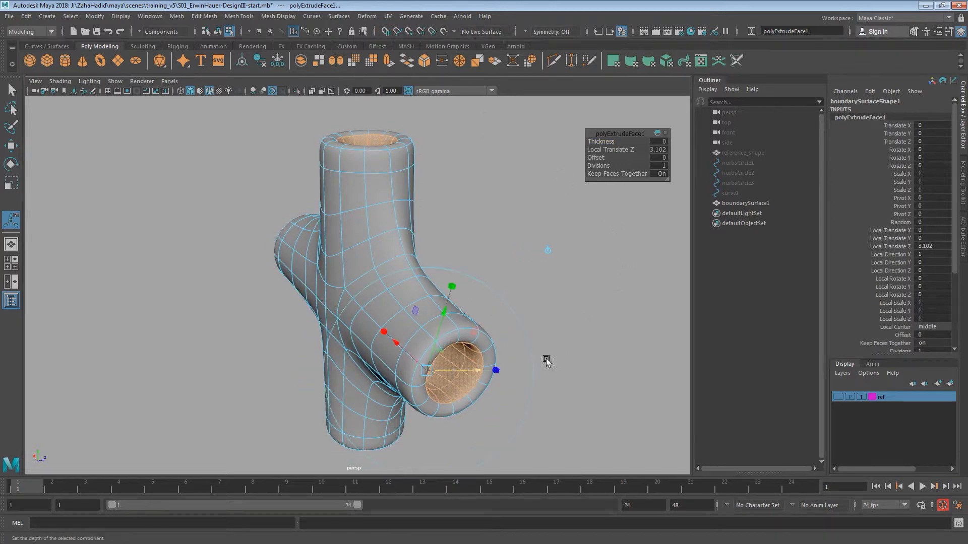
- Set the face extrusion's Local Translate Z to 2.5 and clear the face selection
double_click(930, 246)
type("2.5")
key("Return")
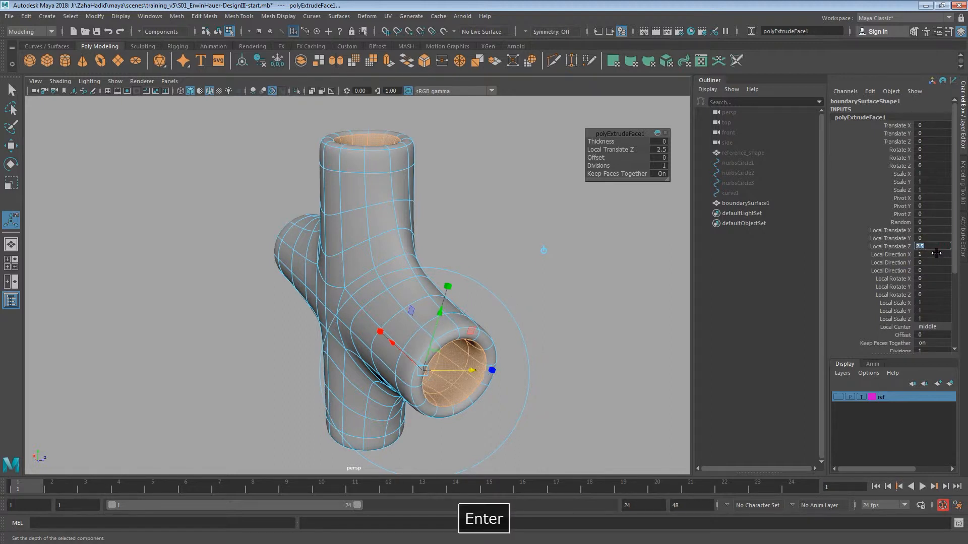
scroll(882, 282, "down", 3)
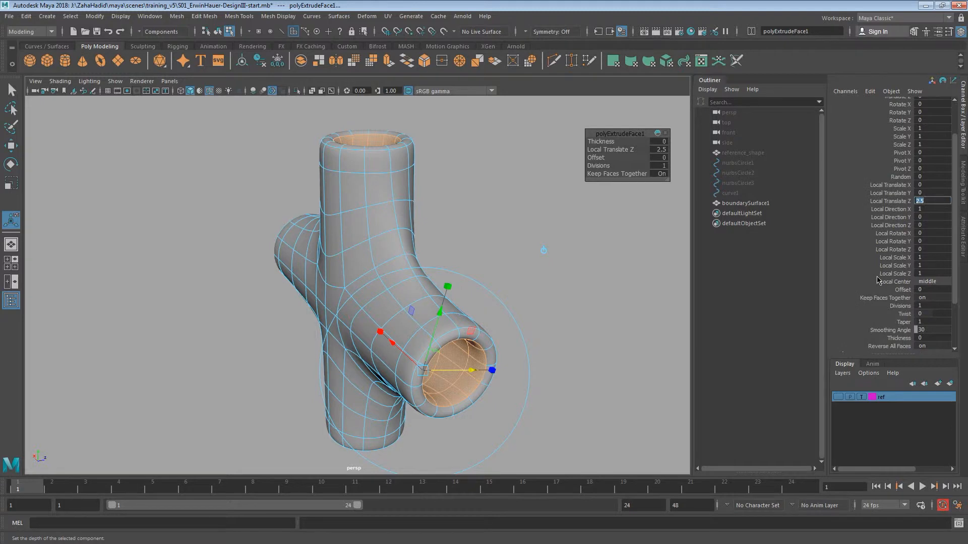
left_click(645, 286)
- Select the outer and inner rim edge loops at both ends of the side tube
left_click_drag(427, 288, 389, 266, "alt")
scroll(391, 266, "up", 2)
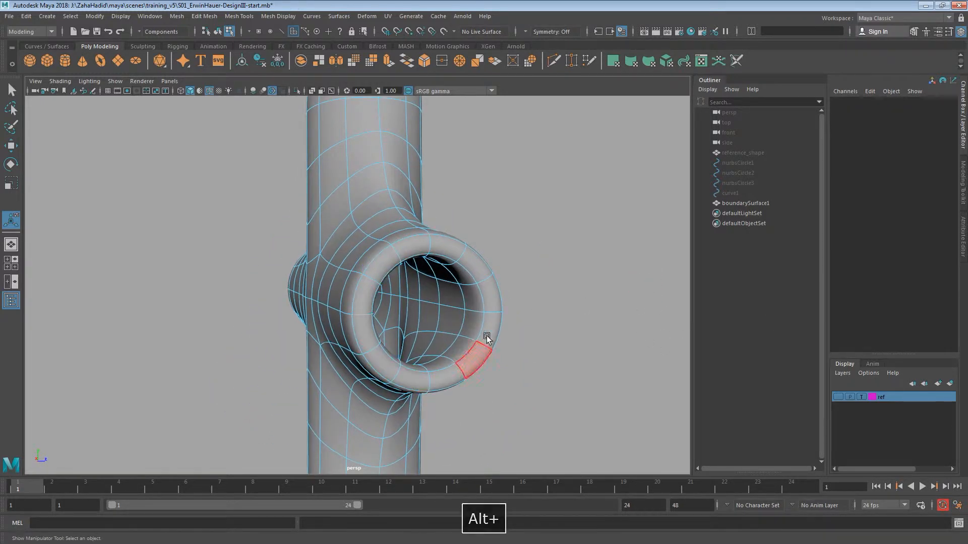
left_click_drag(440, 246, 463, 274, "alt")
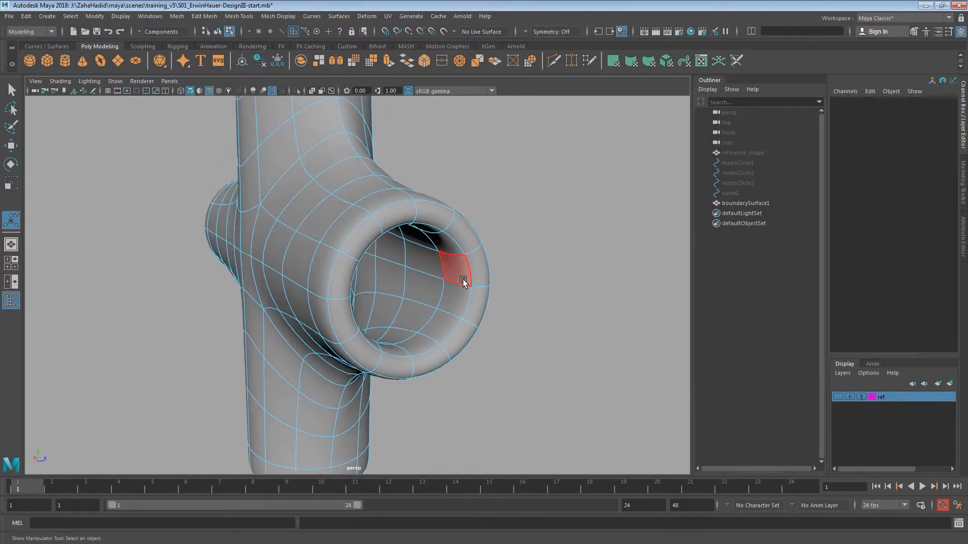
right_click_drag(362, 220, 367, 189)
double_click(353, 230)
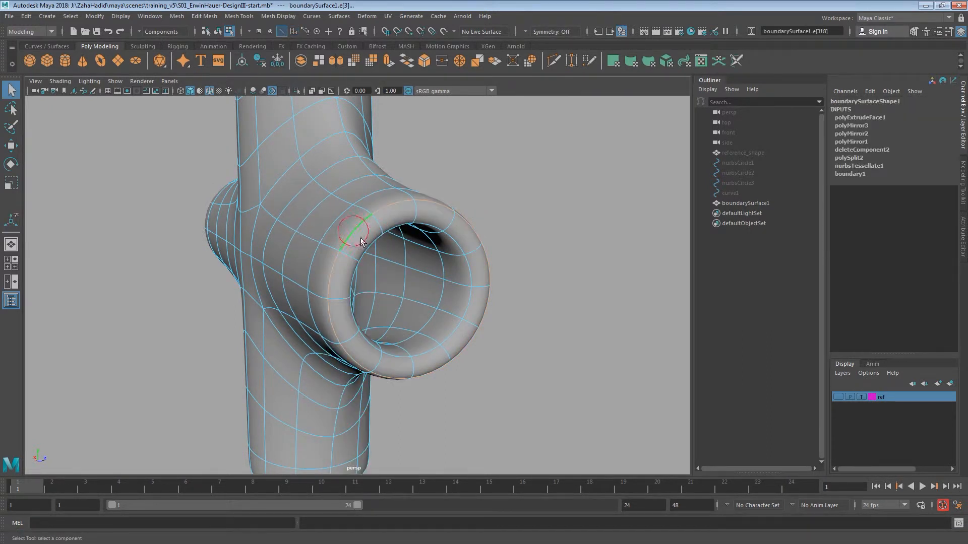
double_click(368, 247, "shift")
left_click_drag(369, 247, 320, 267, "alt")
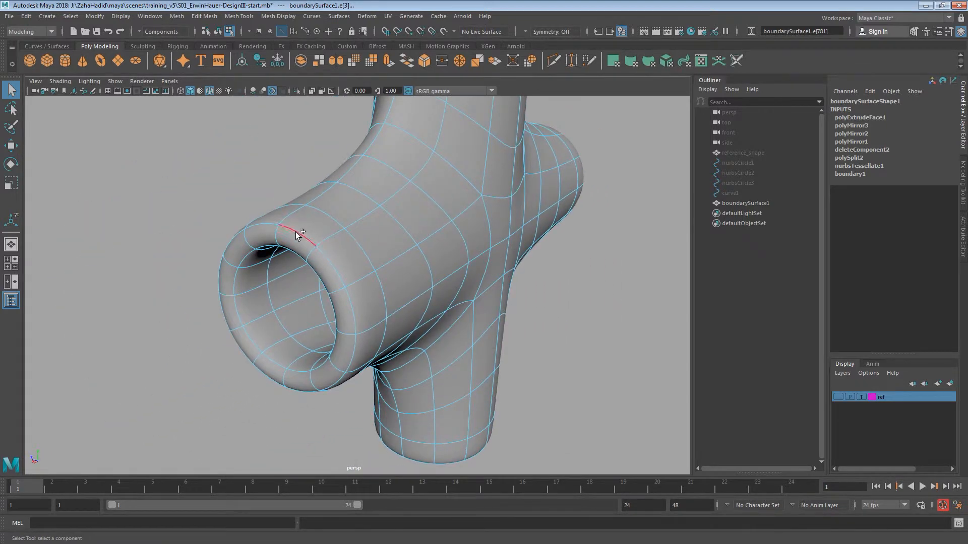
left_click_drag(353, 311, 420, 335, "alt")
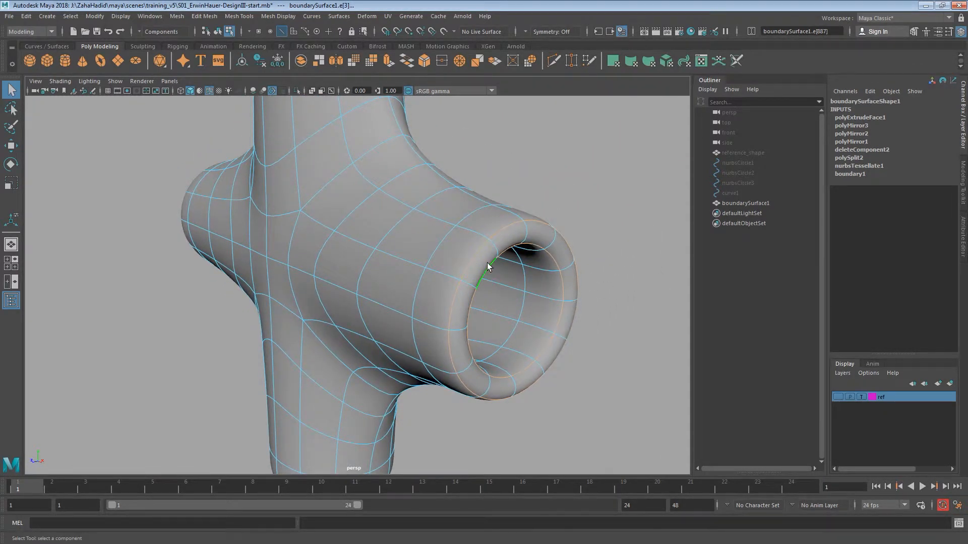
- Create a new crease set from the selected side-tube rim edges in the Crease Set Editor and move the editor off the model
key("space")
left_click(482, 221)
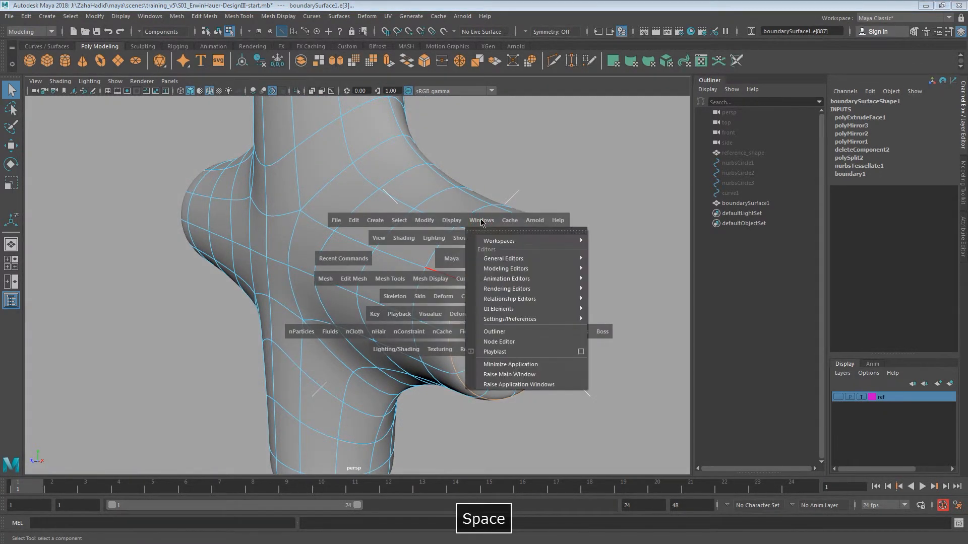
mouse_move(530, 269)
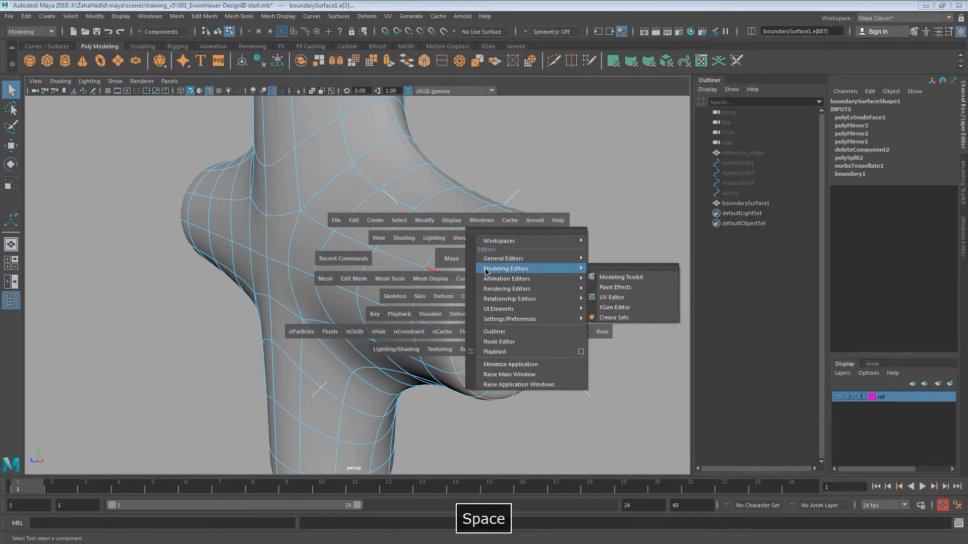
left_click(625, 317)
left_click(561, 121)
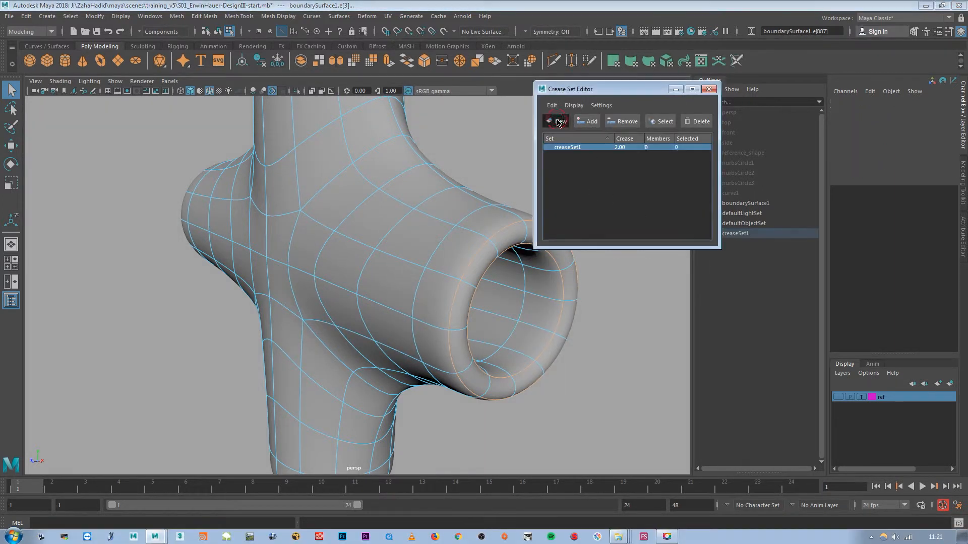
left_click_drag(605, 89, 738, 138)
- Select the outer and inner rim loops at the upper and lower ends of the vertical tube and create a second crease set from them
left_click_drag(346, 161, 345, 292, "alt")
left_click(353, 276)
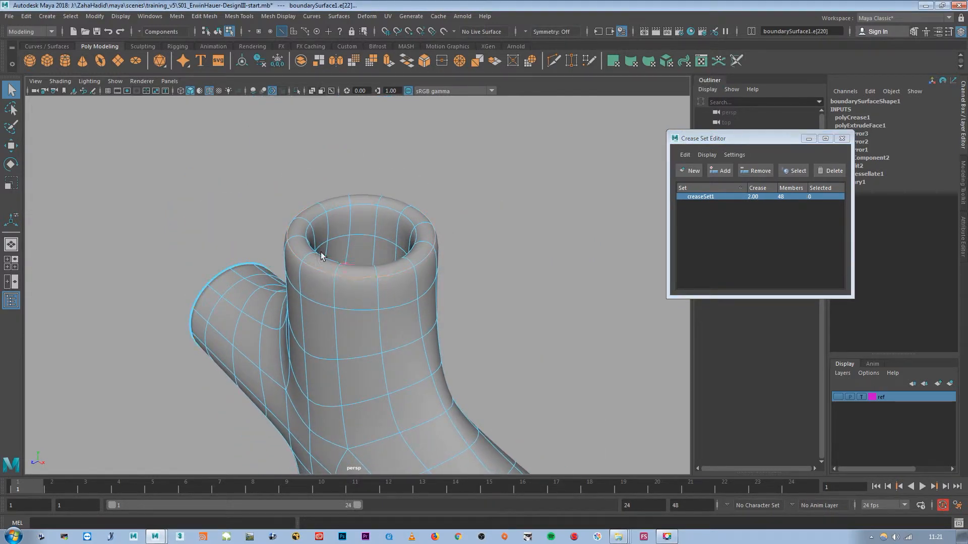
double_click(311, 223, "shift")
left_click_drag(313, 225, 400, 228, "alt")
double_click(411, 220, "shift")
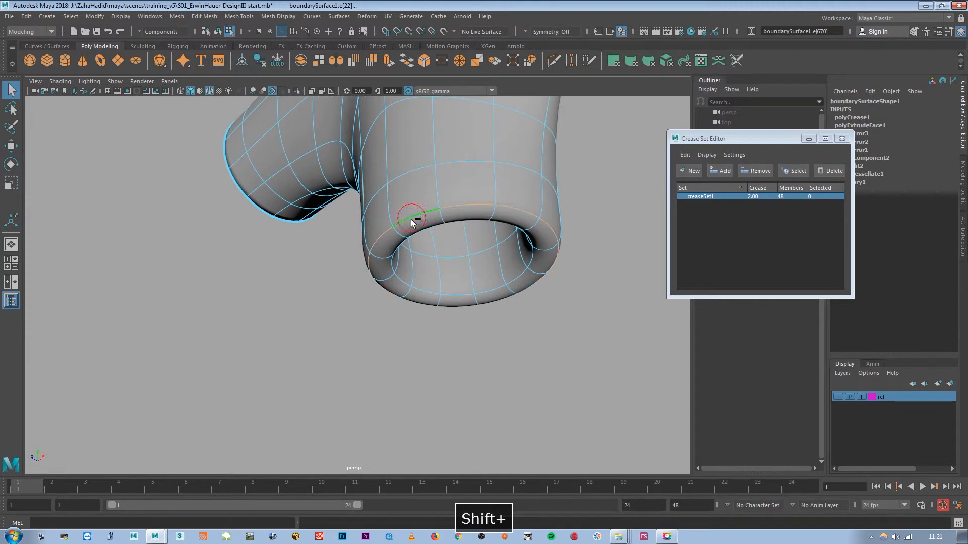
left_click_drag(422, 229, 440, 209, "alt")
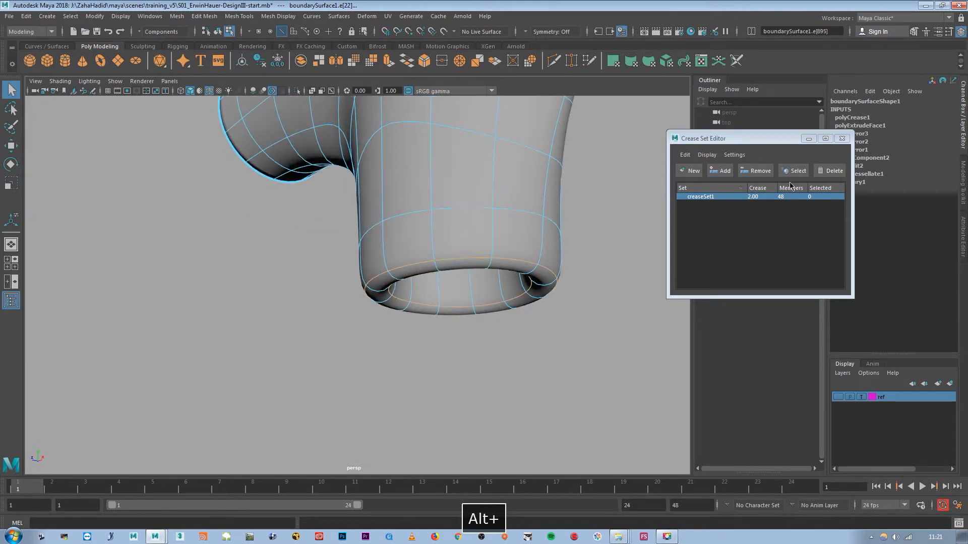
left_click(690, 171)
- Clear the edge selection and display the viewport grid with grid snapping on
left_click_drag(484, 287, 383, 323, "alt")
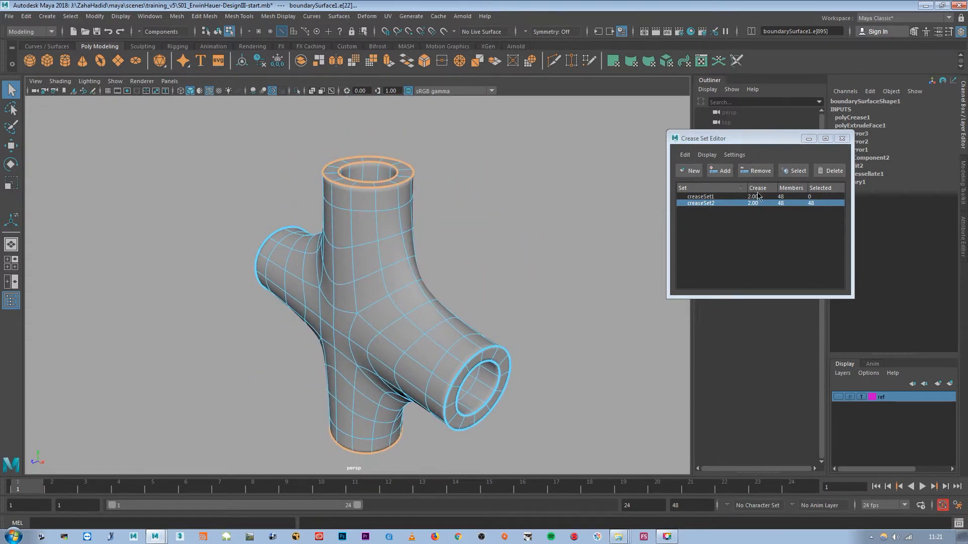
left_click_drag(216, 190, 276, 225, "alt")
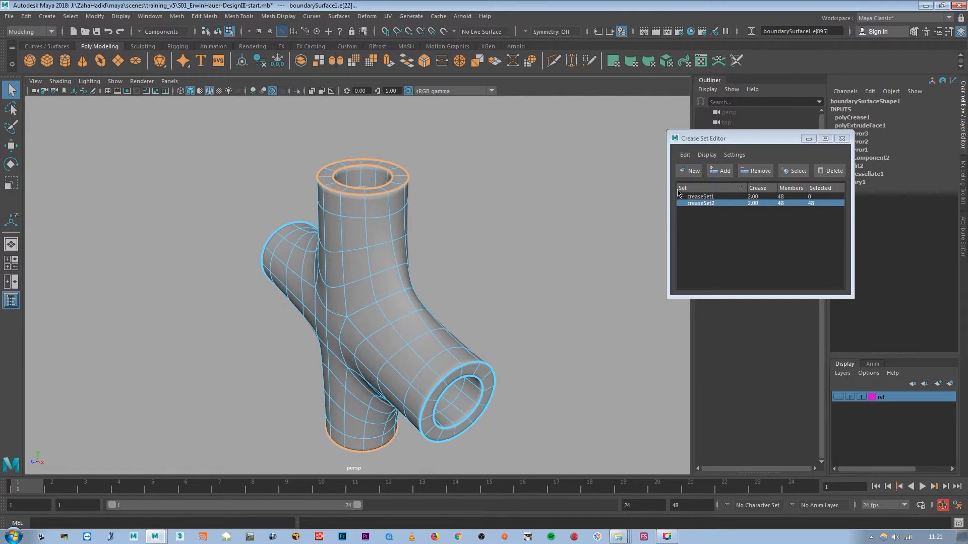
left_click(482, 262)
left_click_drag(415, 292, 428, 255, "alt")
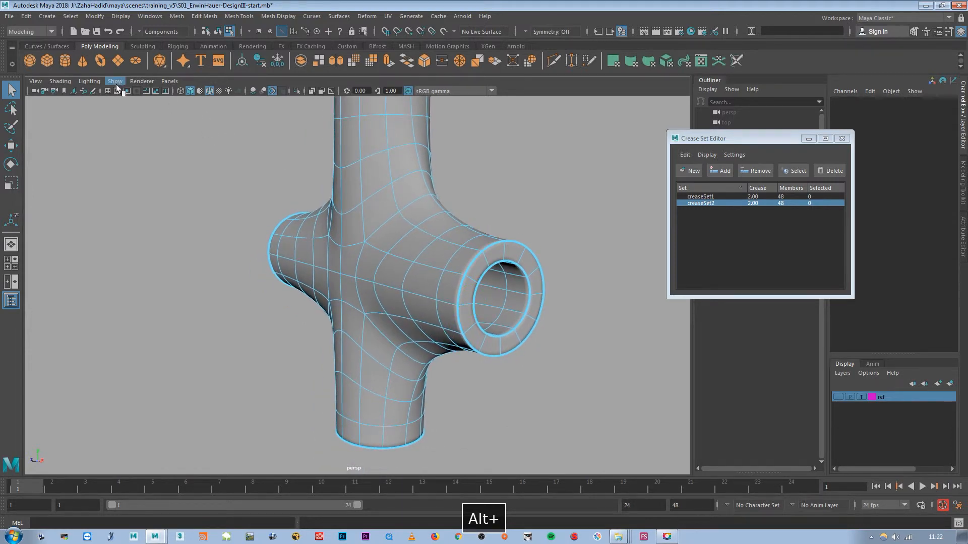
left_click_drag(205, 151, 371, 79, "alt")
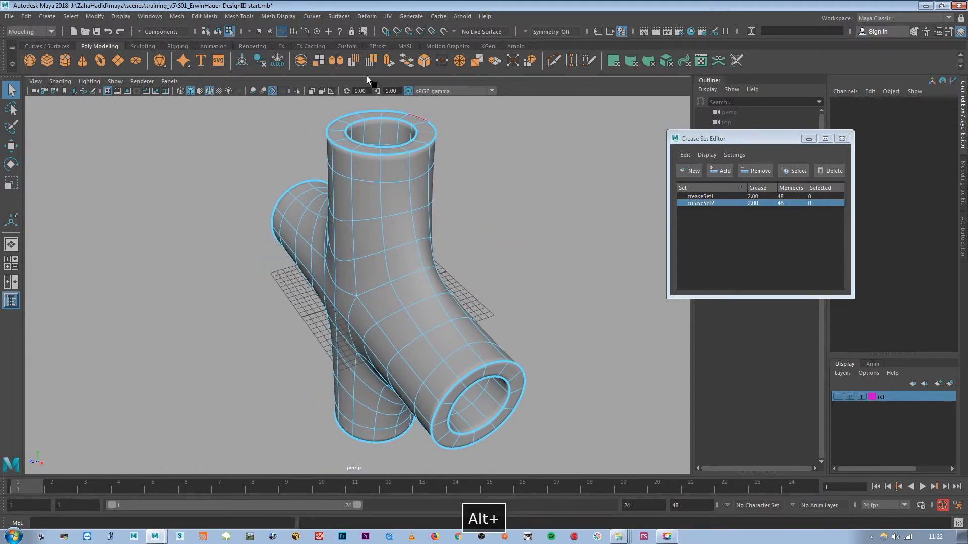
left_click_drag(443, 163, 374, 175, "alt")
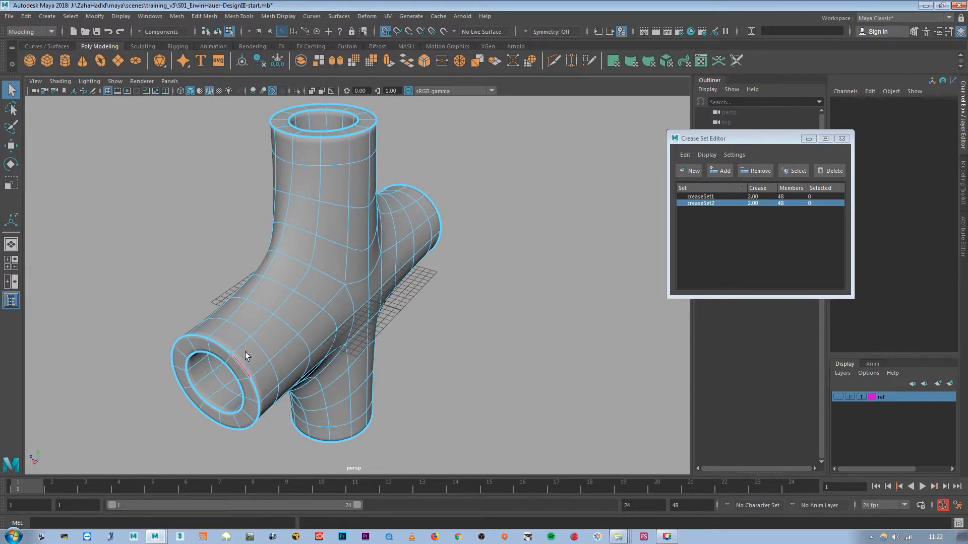
left_click_drag(408, 327, 341, 297, "alt")
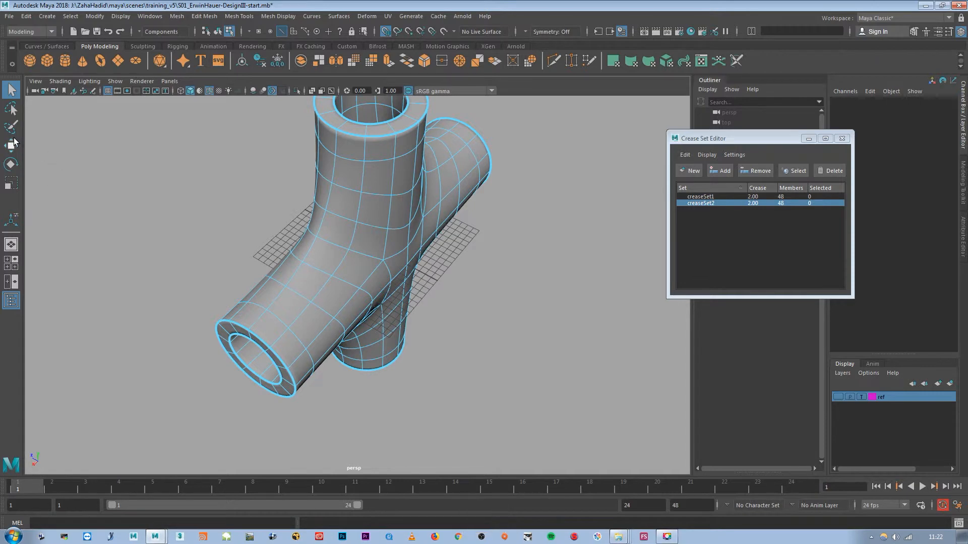
- Open the Move tool's settings and place them beside the model, keeping the Crease Set Editor accessible
key("w")
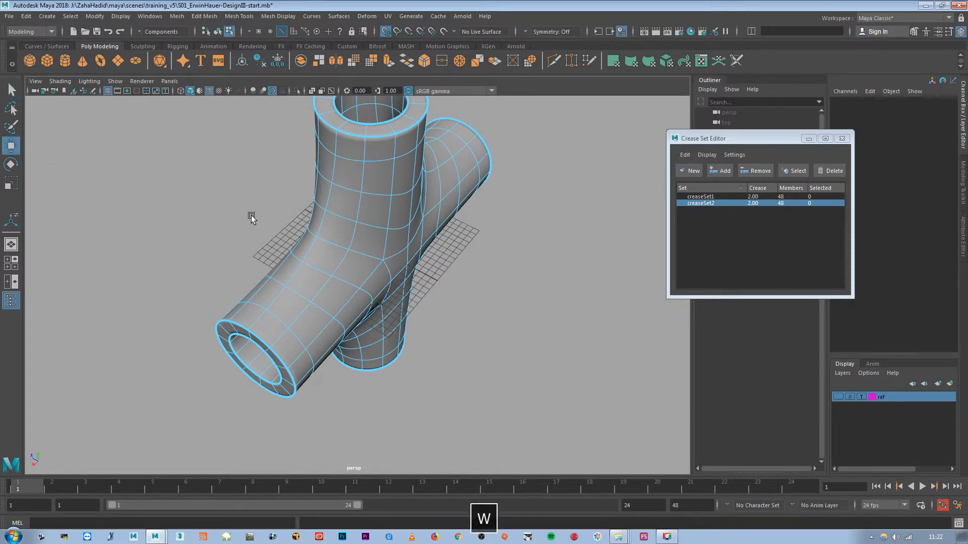
left_click_drag(245, 218, 134, 182, "alt")
double_click(11, 147)
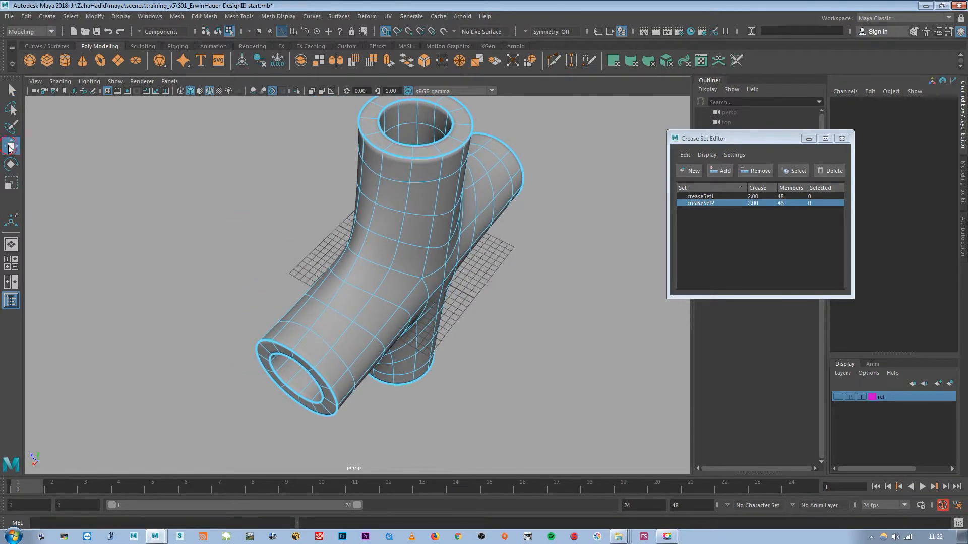
left_click(660, 325)
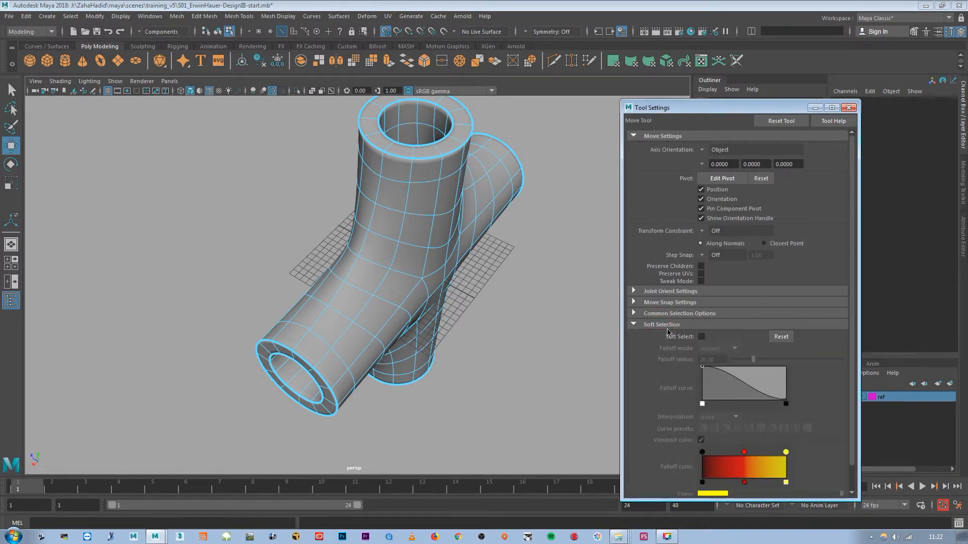
left_click_drag(750, 107, 162, 73)
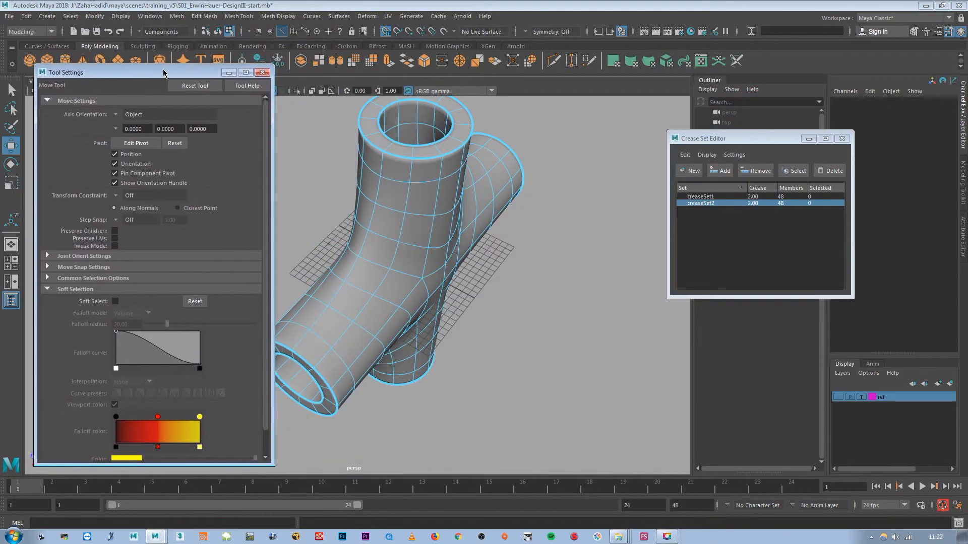
left_click_drag(760, 142, 805, 160)
left_click_drag(521, 322, 565, 339, "alt")
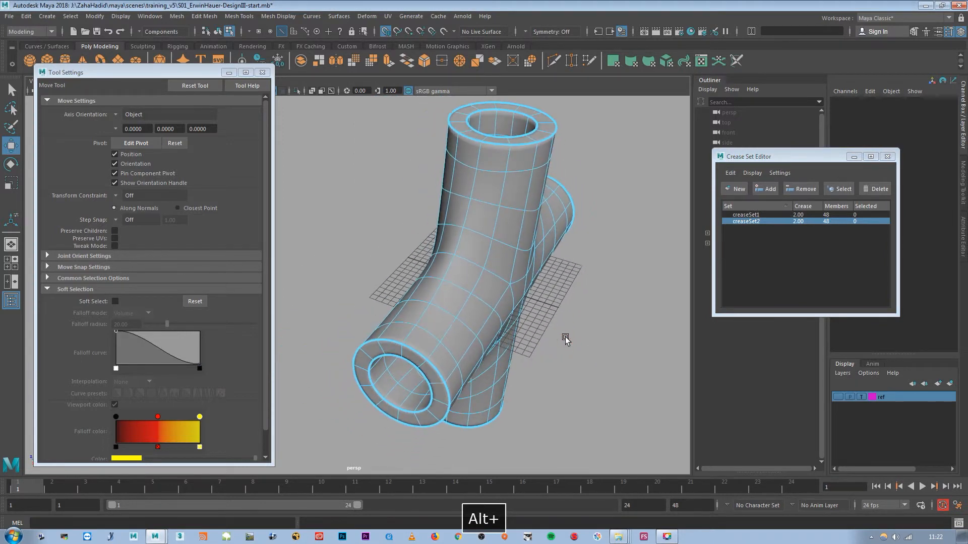
- Turn on Soft Select for the Move tool, toggling it off and on again
left_click(114, 303)
middle_click_drag(501, 367, 500, 377, "alt")
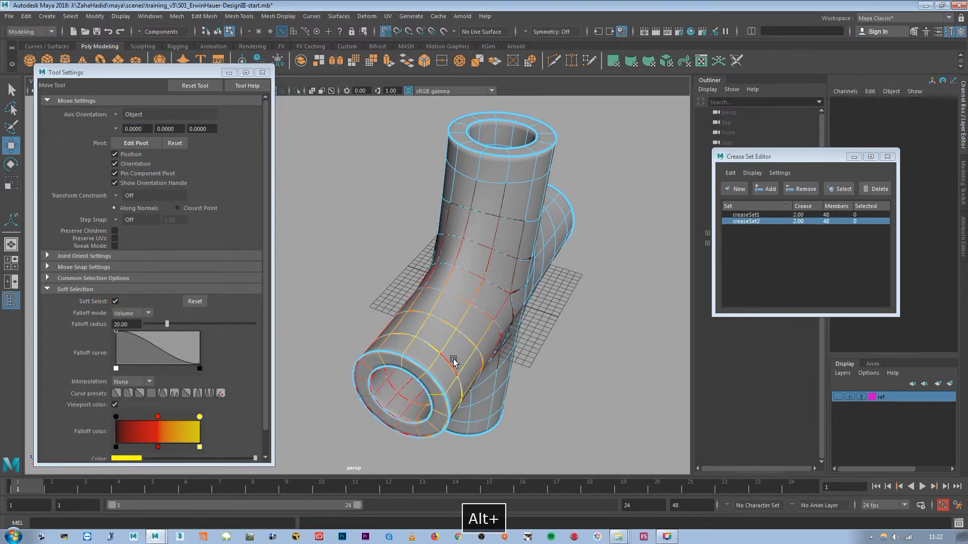
key("b")
key("b")
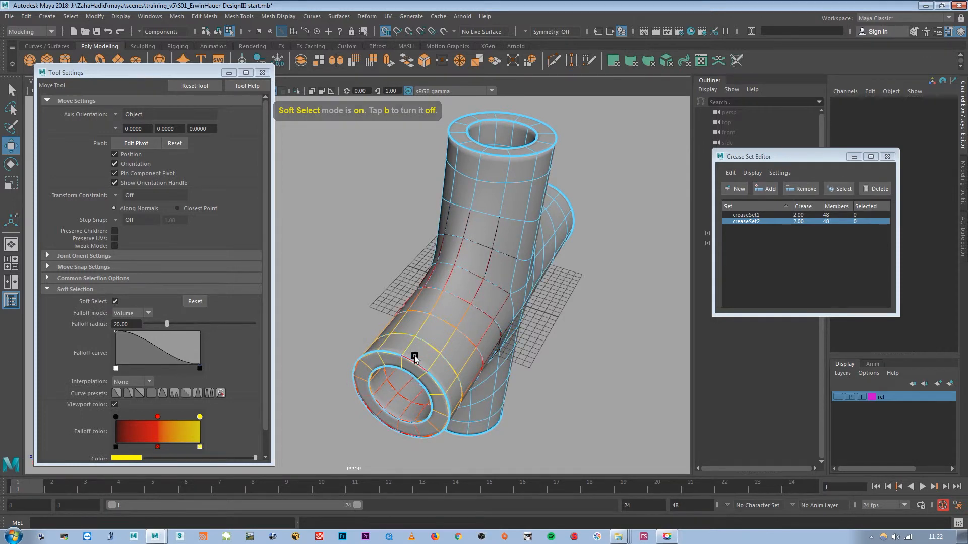
- Select the side-tube rim edges stored in creaseSet1
left_click(748, 216)
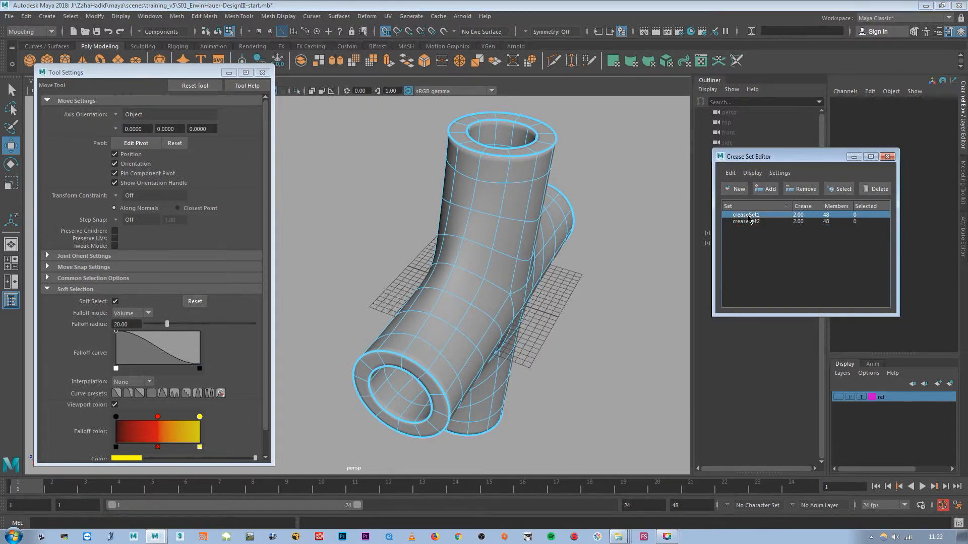
left_click(839, 189)
left_click_drag(484, 232, 449, 248, "alt")
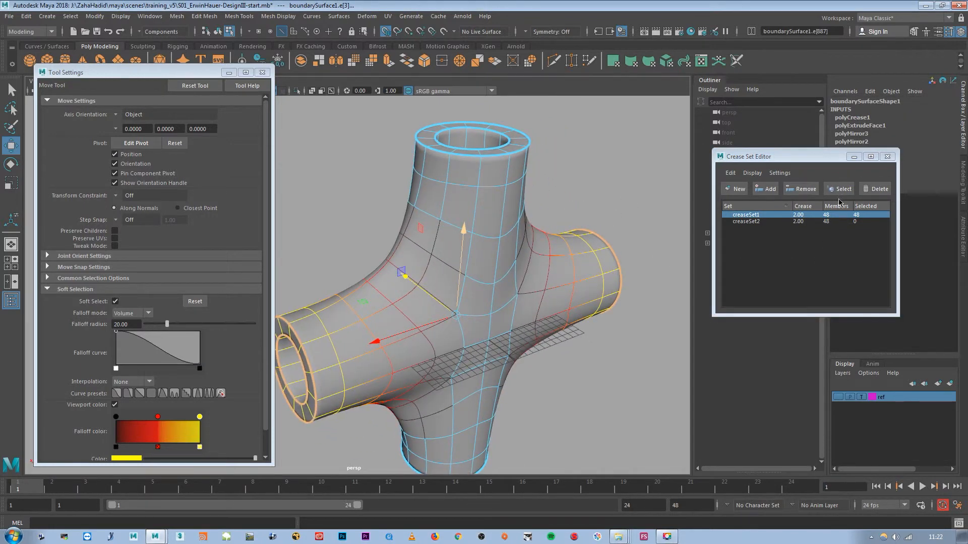
left_click_drag(443, 277, 473, 303, "alt")
right_click_drag(366, 273, 371, 283, "alt")
middle_click_drag(371, 284, 380, 303, "alt")
- Try moving the side-tube rims along Z with a linear soft-selection falloff curve, and undo the move
left_click_drag(135, 326, 95, 323)
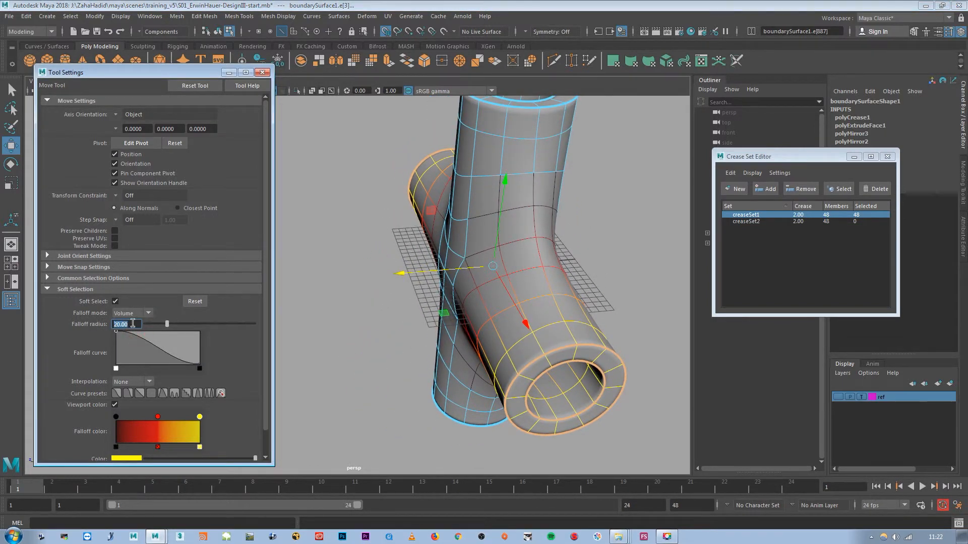
left_click(140, 393)
left_click_drag(446, 312, 456, 385, "alt")
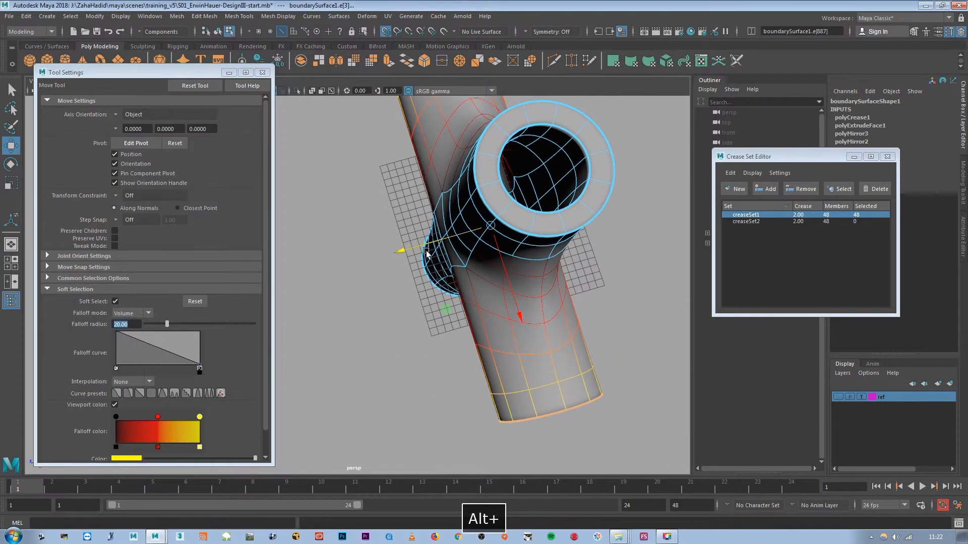
left_click_drag(513, 273, 469, 280, "alt")
right_click_drag(428, 278, 443, 287, "alt")
left_click_drag(418, 277, 408, 326, "alt")
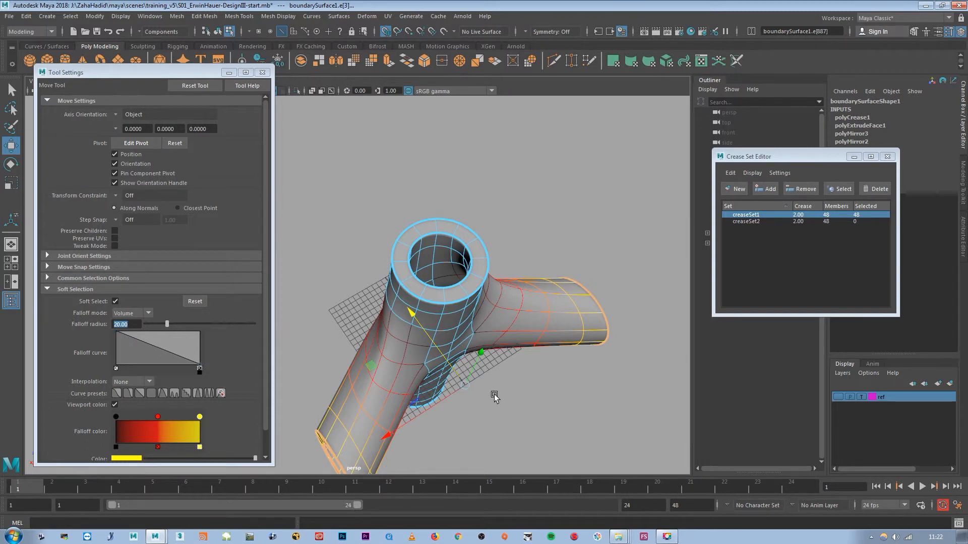
key("z")
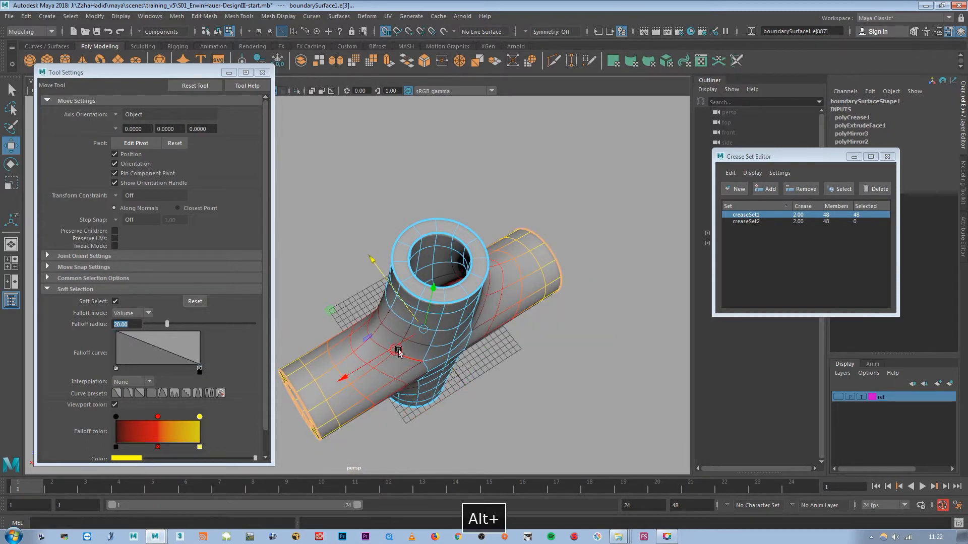
left_click_drag(444, 393, 413, 353, "alt")
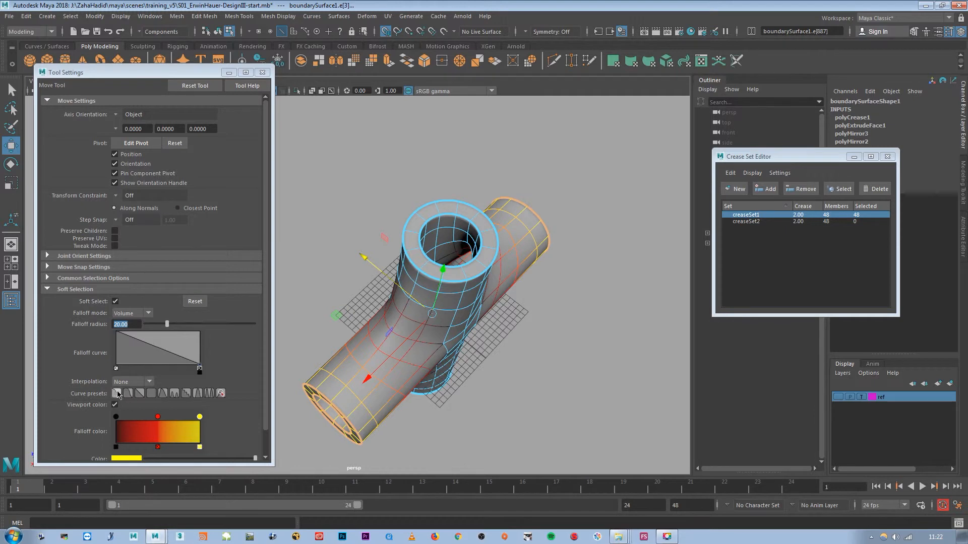
- Apply the smooth S-shaped falloff curve preset and move the side-tube rims in negative Z to bend both side arms
left_click(116, 394)
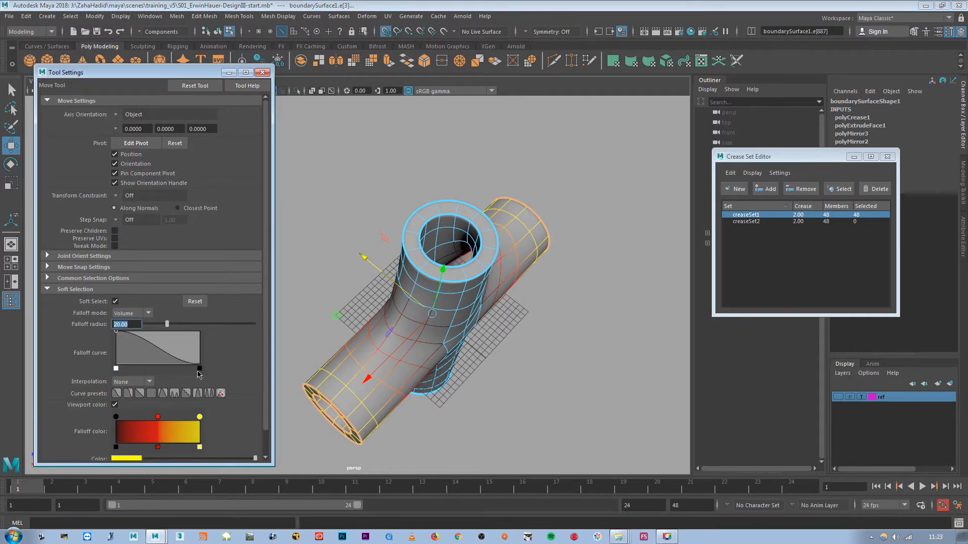
left_click_drag(414, 299, 486, 356)
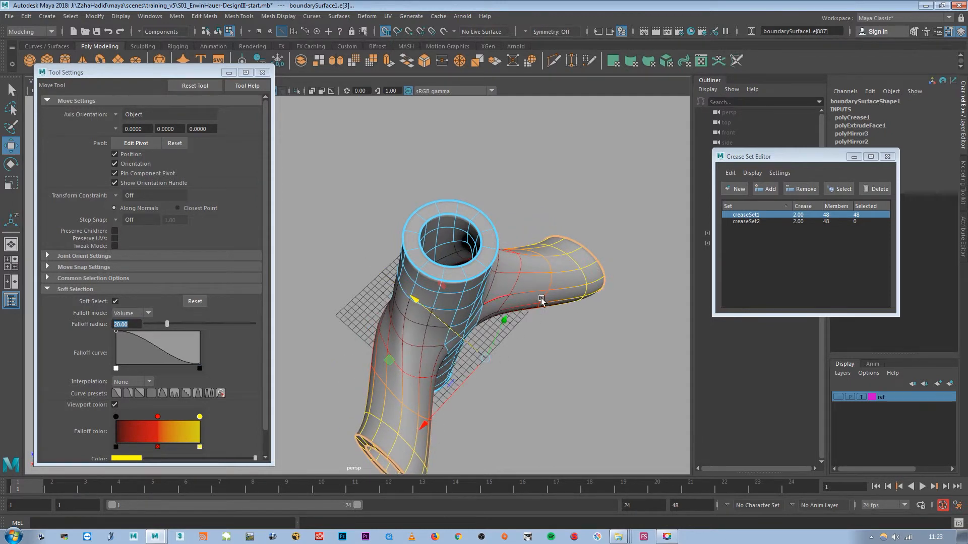
left_click_drag(515, 301, 478, 339, "alt")
right_click_drag(478, 339, 509, 352, "alt")
left_click_drag(509, 351, 385, 378, "alt")
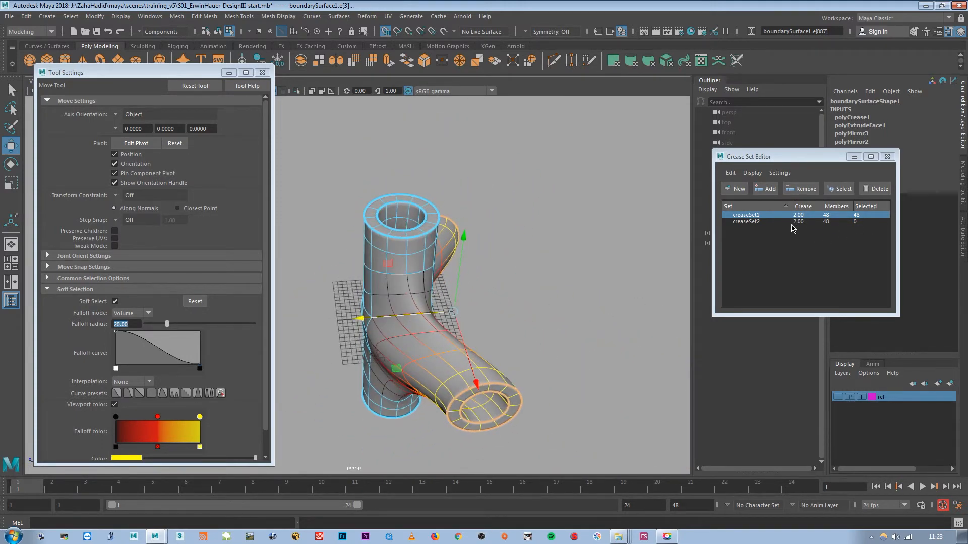
- Select the creaseSet2 rim edges and move them with soft selection to bend the upper and lower arms opposite to the side arms
left_click(747, 222)
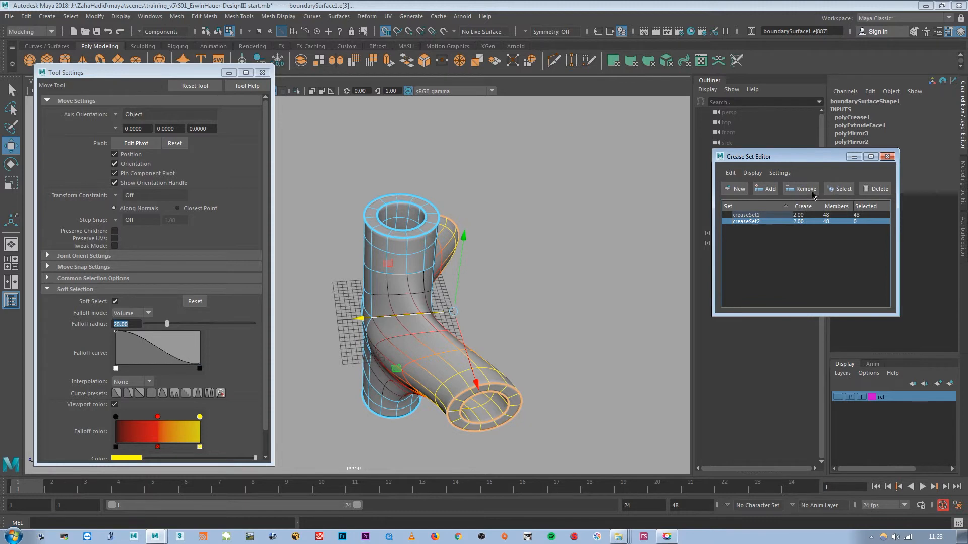
left_click(839, 189)
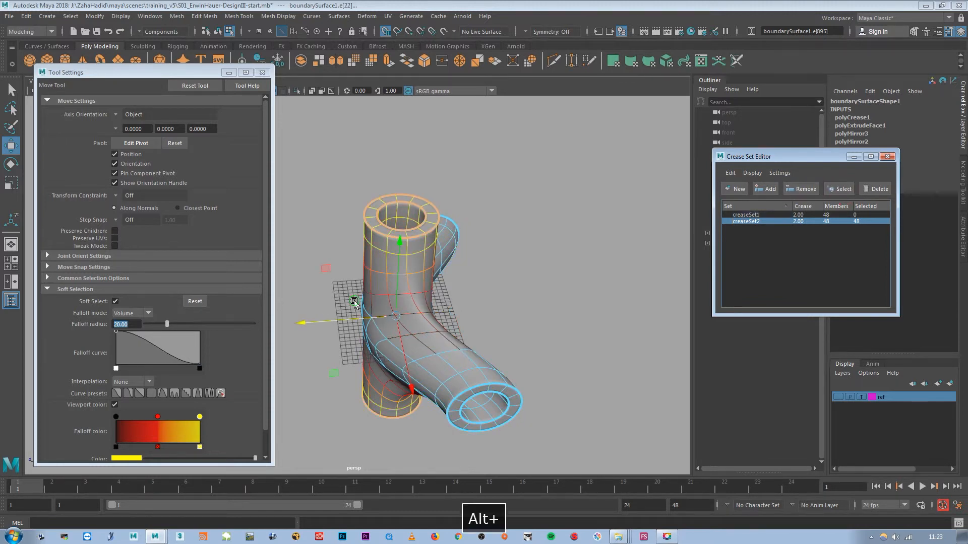
middle_click_drag(353, 302, 394, 313, "alt")
left_click_drag(396, 318, 389, 319)
left_click_drag(354, 354, 393, 359, "alt")
left_click(532, 222)
- Inspect the bent arms and the tube rims of the module from several angles
left_click_drag(528, 252, 530, 230, "alt")
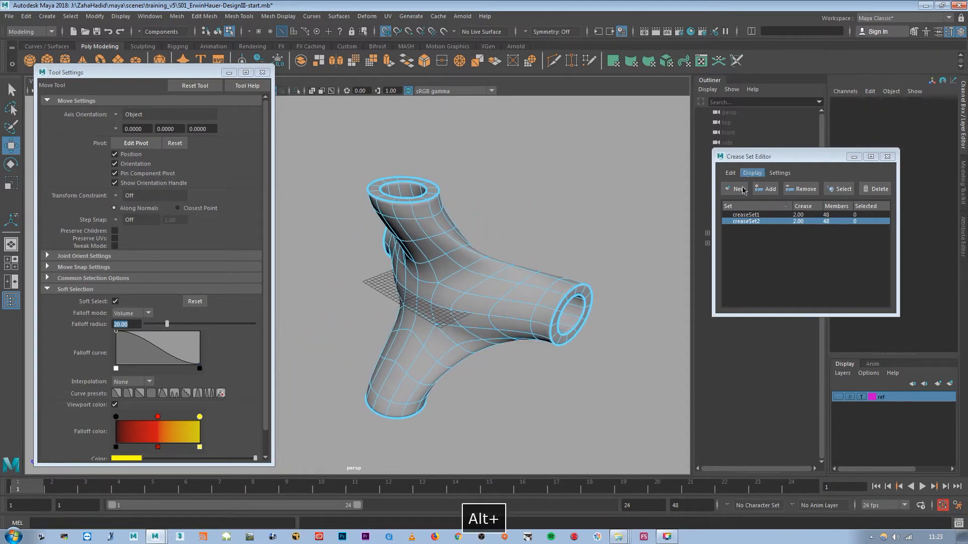
left_click_drag(805, 174, 730, 261)
left_click_drag(579, 250, 405, 247, "alt")
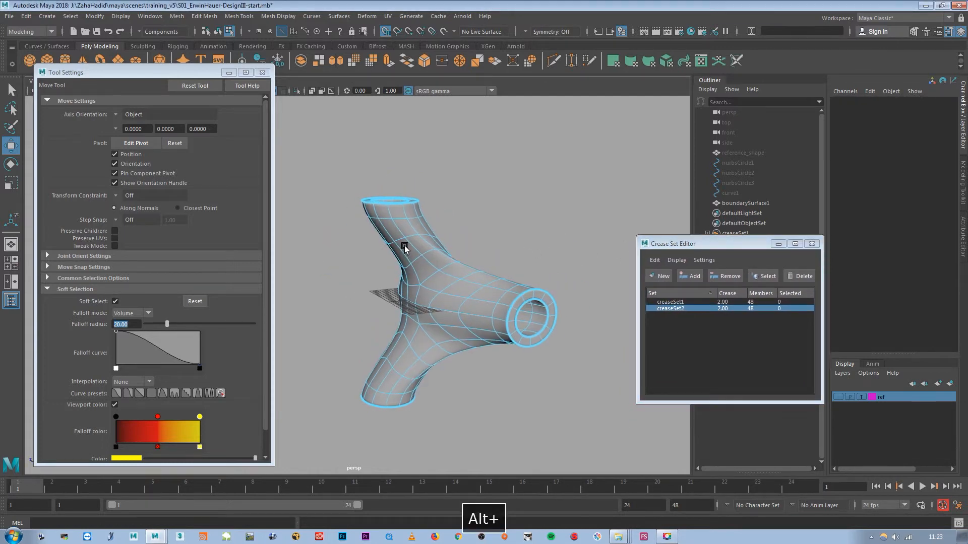
right_click_drag(422, 255, 510, 271, "alt")
left_click_drag(510, 270, 549, 268, "alt")
left_click_drag(574, 309, 698, 290, "alt")
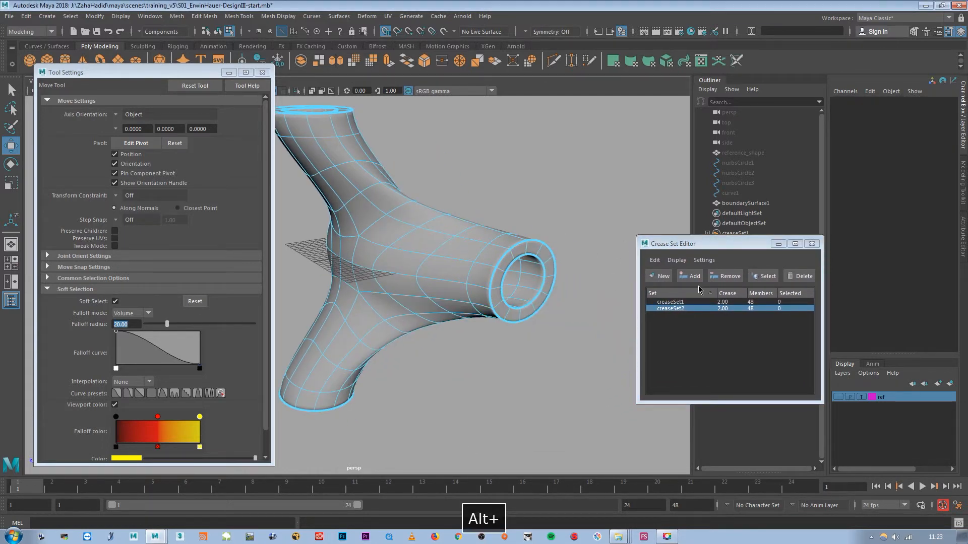
left_click_drag(489, 325, 407, 242, "alt")
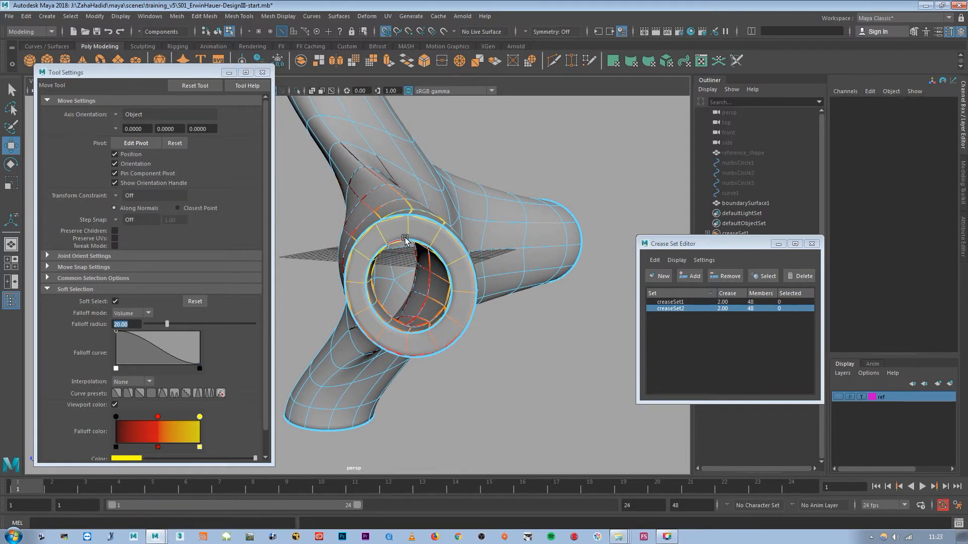
left_click_drag(406, 241, 397, 274, "alt")
- Select the side-tube rim edges through creaseSet1
left_click(754, 302)
left_click(765, 276)
left_click_drag(496, 292, 460, 280, "alt")
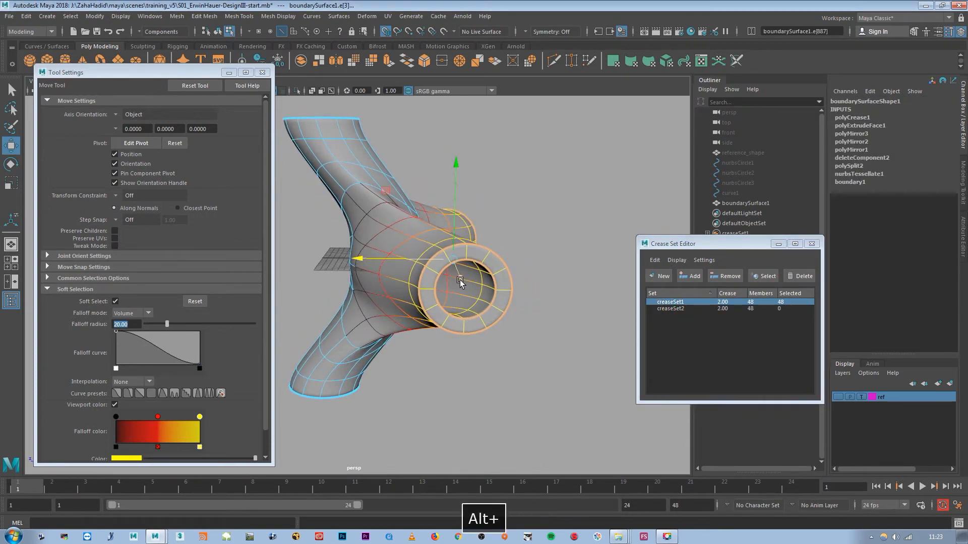
right_click_drag(460, 280, 548, 311, "alt")
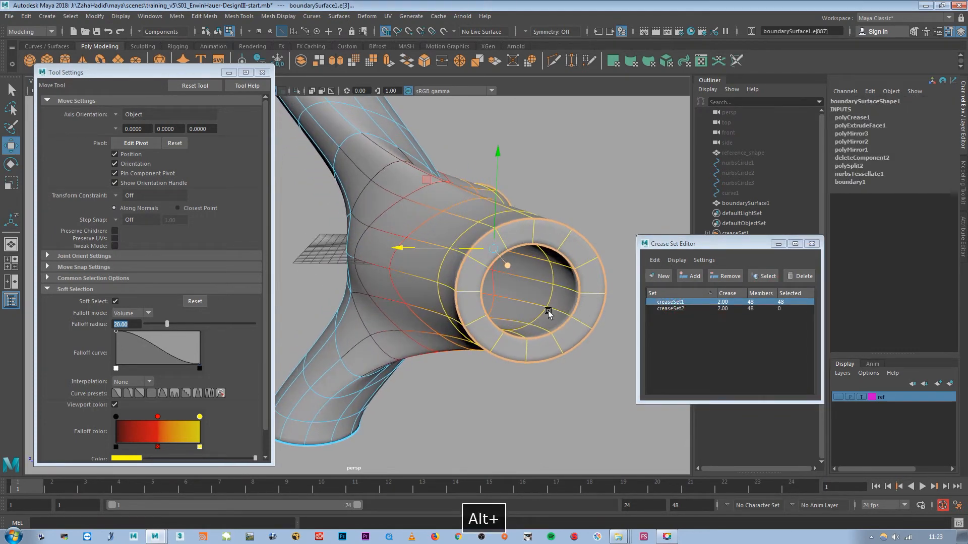
- Turn off Soft Select and select the inner rim edge loops of both side tubes
key("b")
double_click(555, 243)
left_click_drag(618, 181, 468, 272, "alt")
double_click(447, 242, "shift")
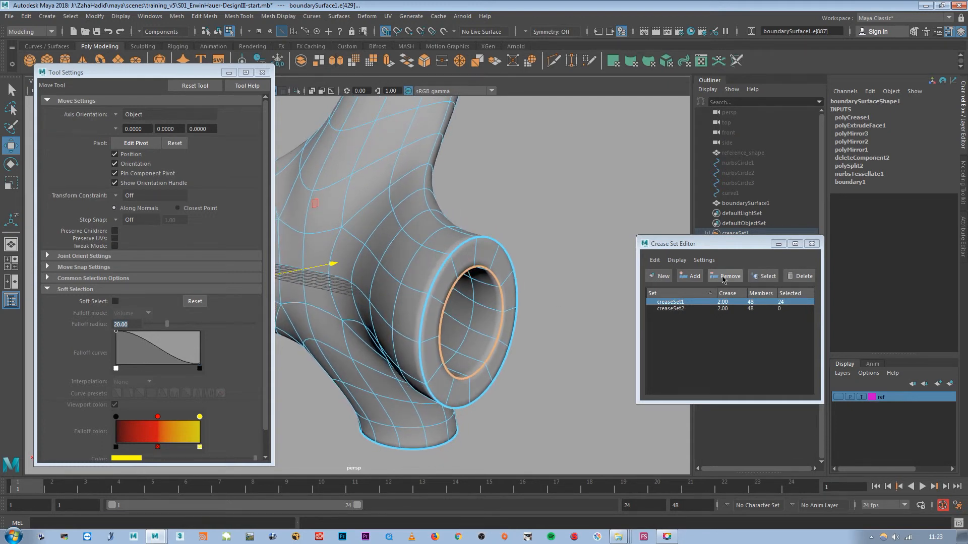
- Remove the selected inner rim edges from creaseSet1, and add them back to the set
left_click(723, 276)
left_click_drag(504, 282, 527, 315, "alt")
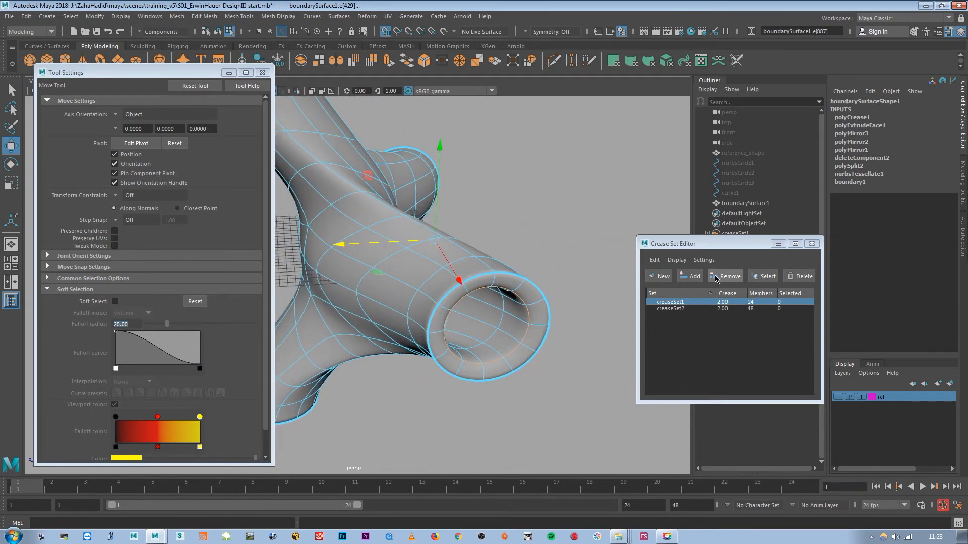
left_click(690, 276)
left_click_drag(537, 288, 496, 300, "alt")
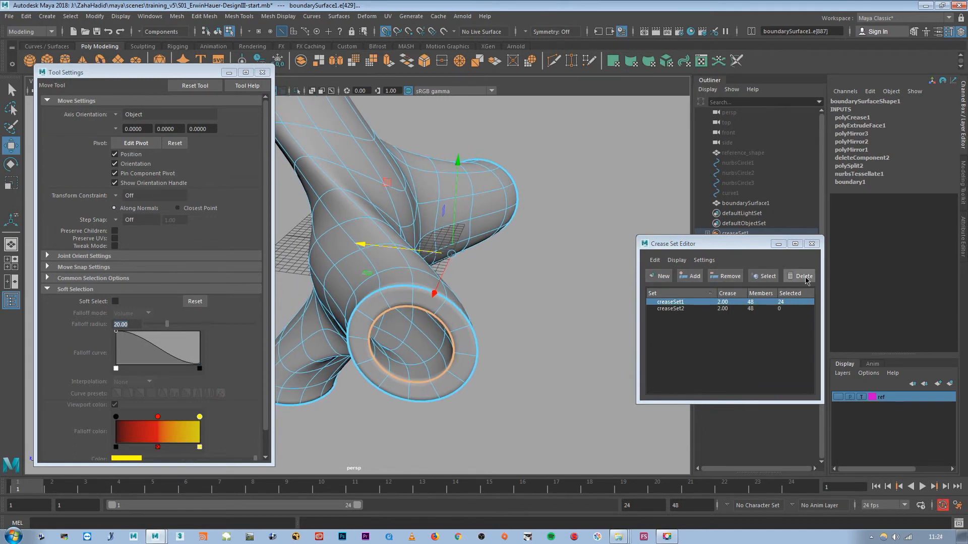
- Try deleting creaseSet2 and undo the deletion
left_click(674, 309)
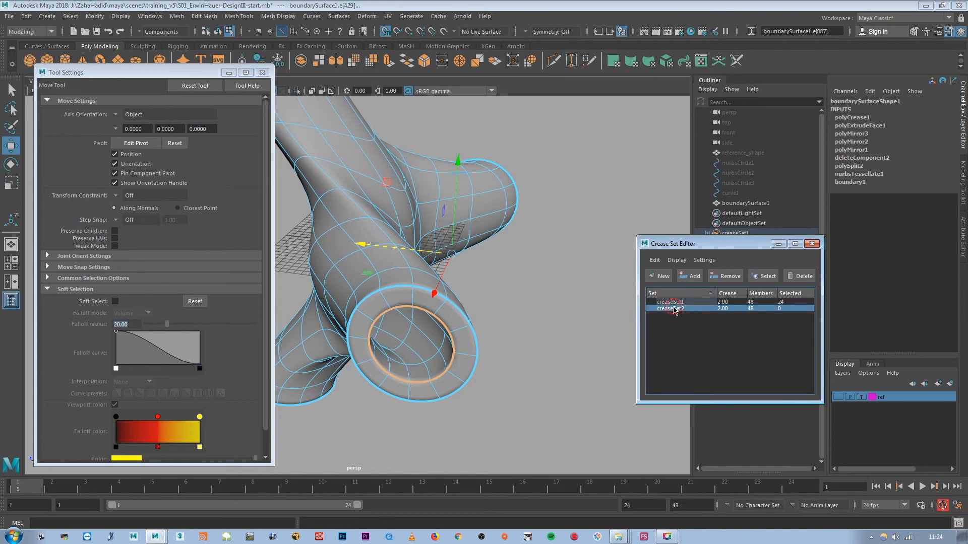
left_click(812, 278)
left_click_drag(547, 258, 499, 274, "alt")
key("z")
- Close the Crease Set Editor and the Tool Settings window, and clear the edge selection
left_click_drag(488, 389, 570, 320, "alt")
left_click(817, 244)
left_click_drag(618, 238, 340, 162, "alt")
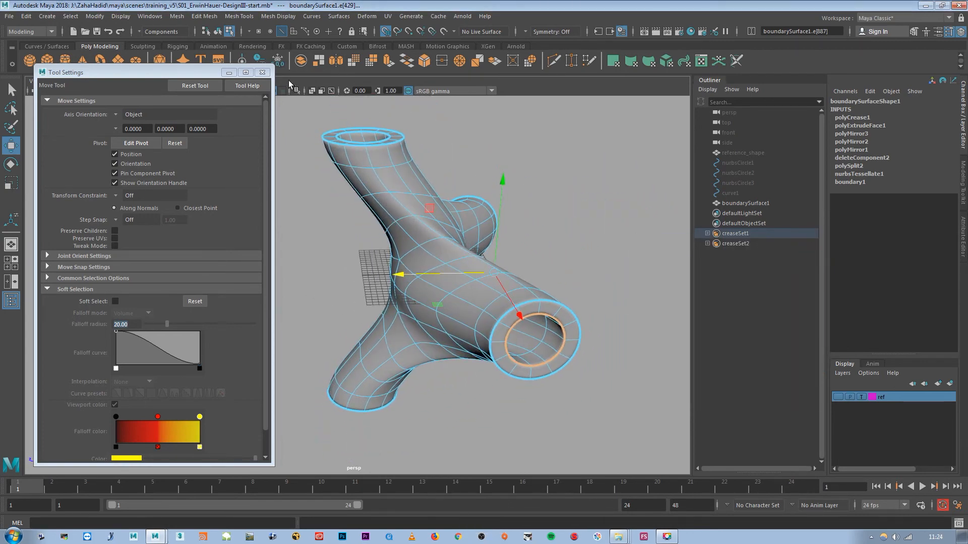
left_click(263, 74)
left_click_drag(273, 212, 218, 309, "alt")
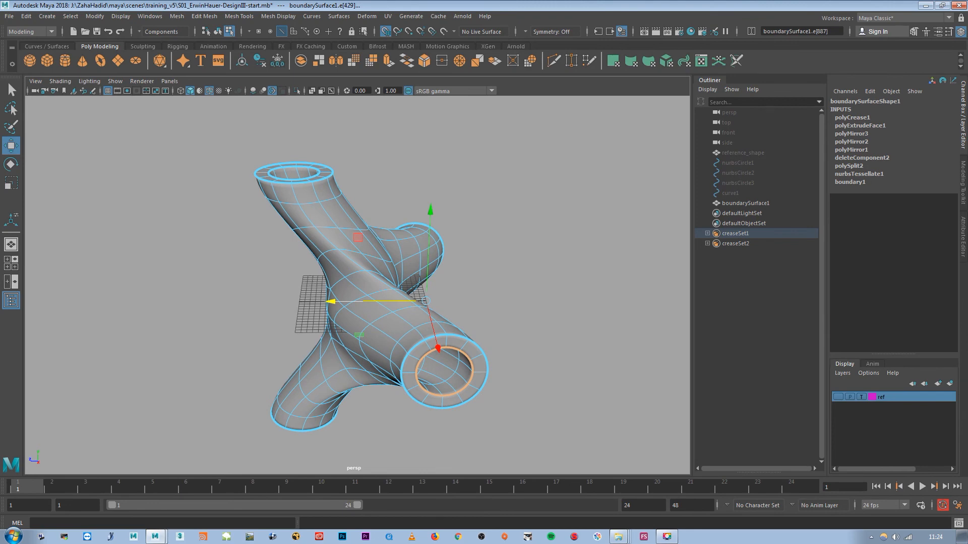
left_click(272, 296)
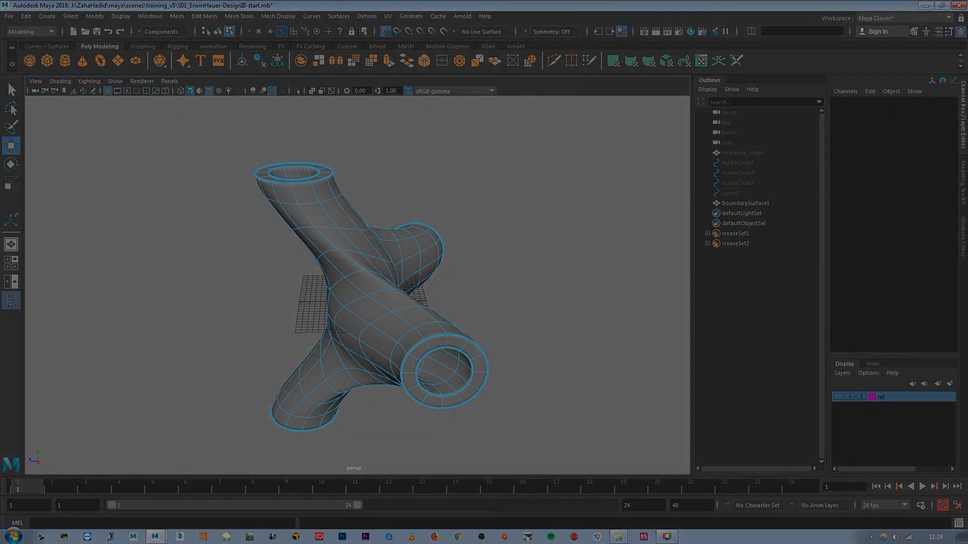